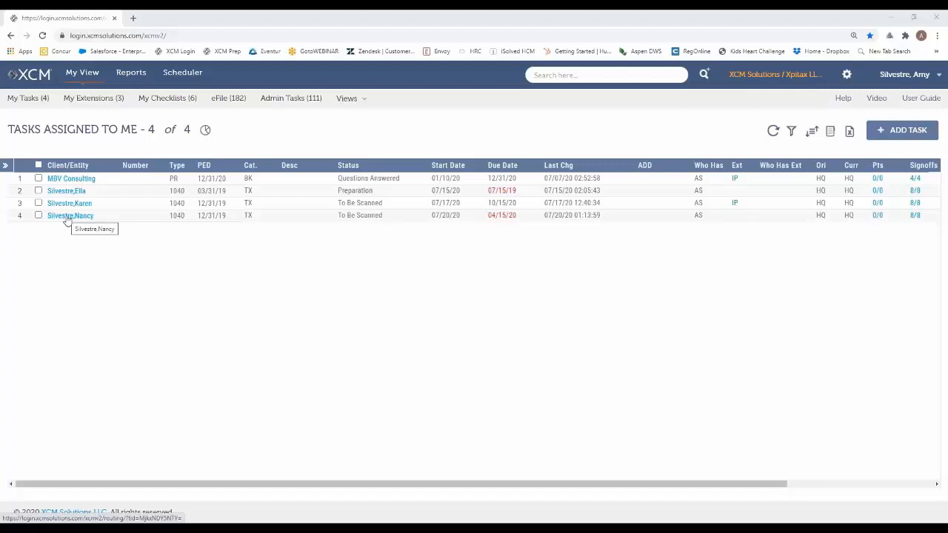
# Open the routing sheet of the 1040 task due 04/15/20 from the assigned tasks list
pyautogui.click(63, 220)
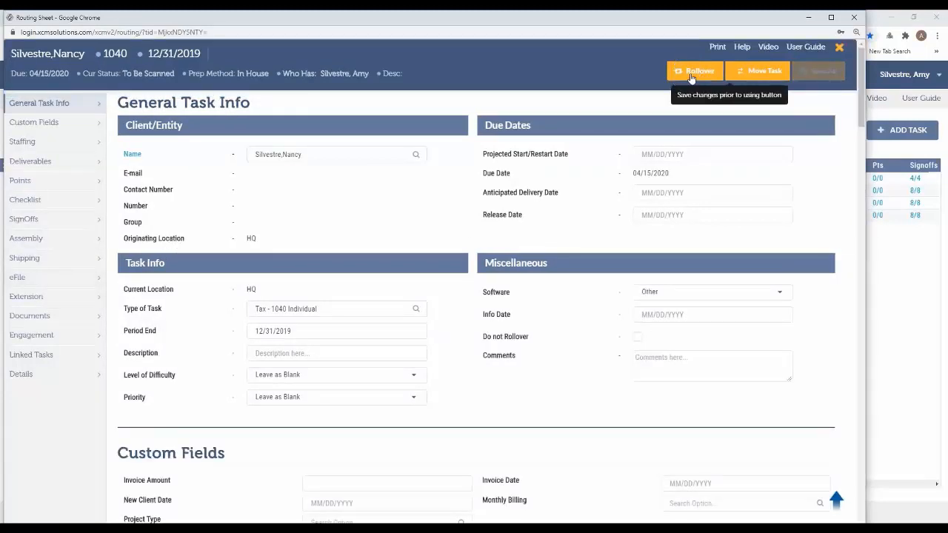
pyautogui.press('ctrl')
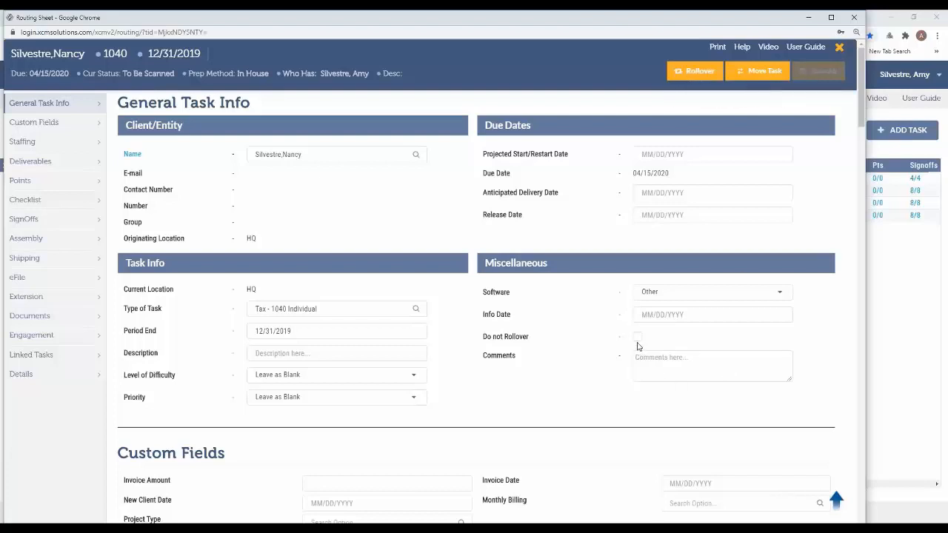
pyautogui.press('ctrl')
# Turn on the Do not Rollover option for the task, clear it again and save the routing sheet
pyautogui.click(636, 337)
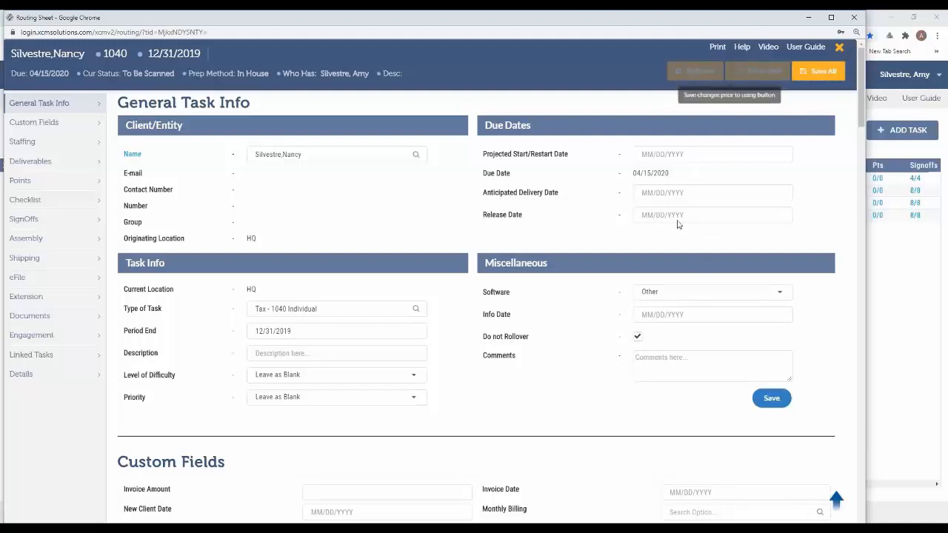
pyautogui.click(637, 337)
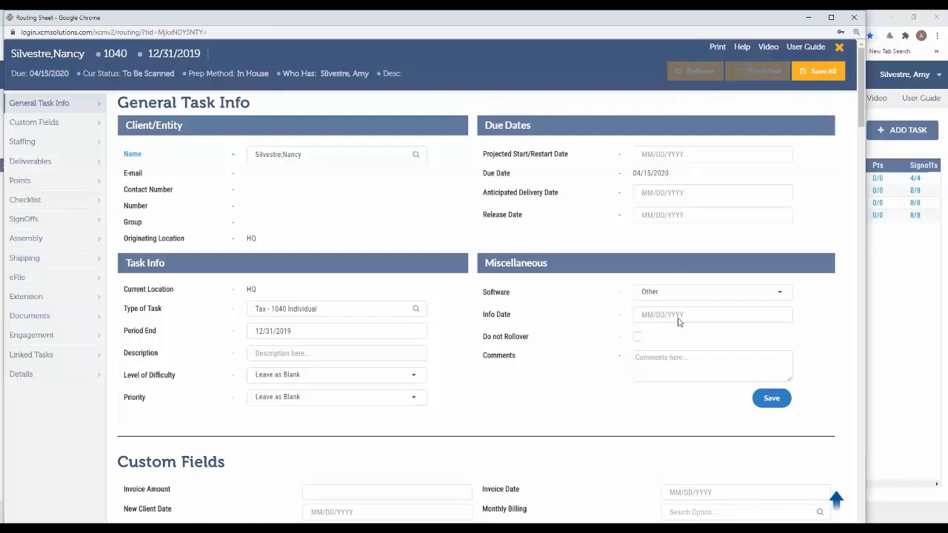
pyautogui.click(810, 77)
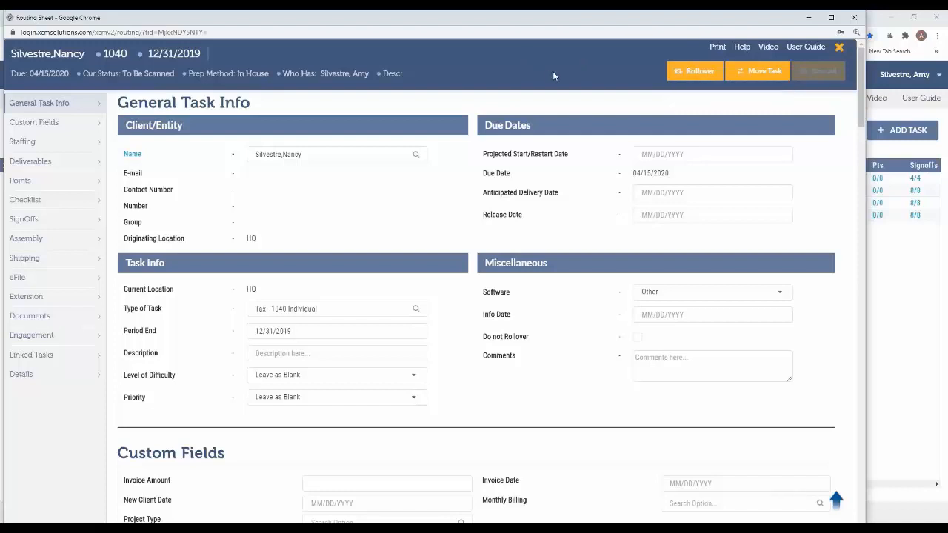
# Open the task's Rollover options and inspect the Budgeting sub-options by selecting and clearing Budgeting
pyautogui.click(690, 73)
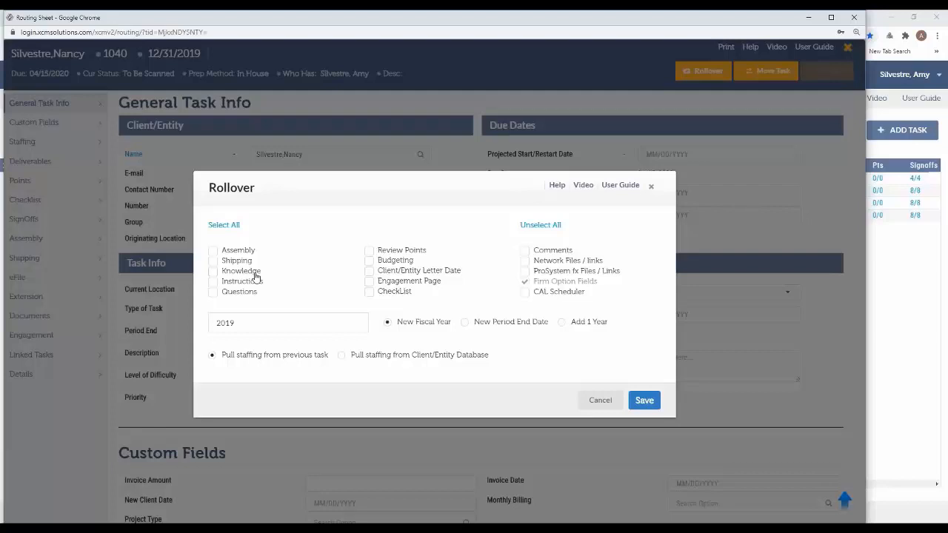
pyautogui.click(369, 260)
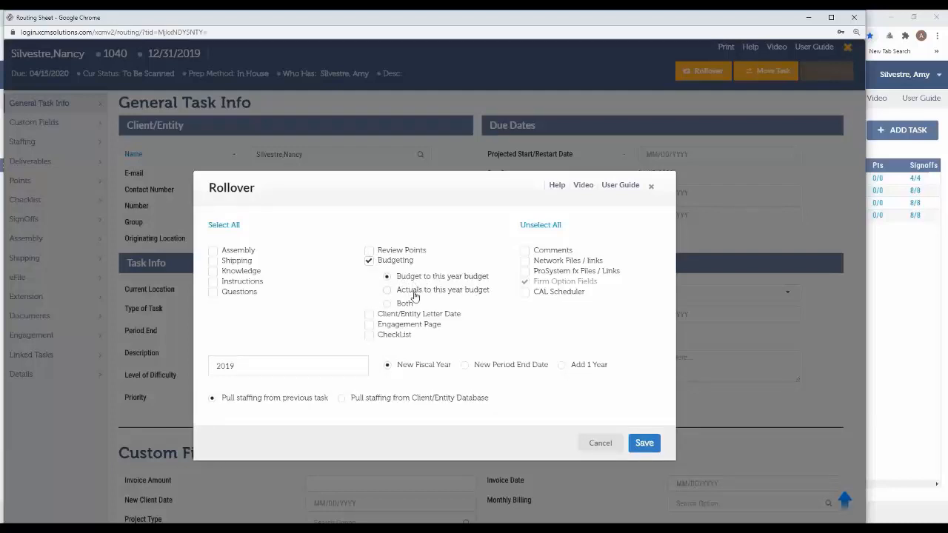
pyautogui.click(368, 263)
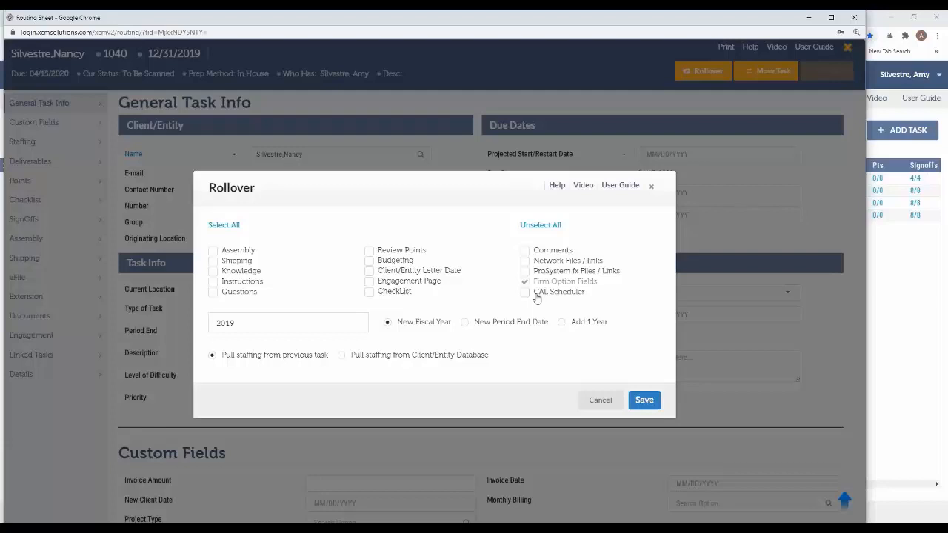
# Set the rollover's New Fiscal Year to 2020, save the rollover and close the task's routing sheet
pyautogui.click(288, 320)
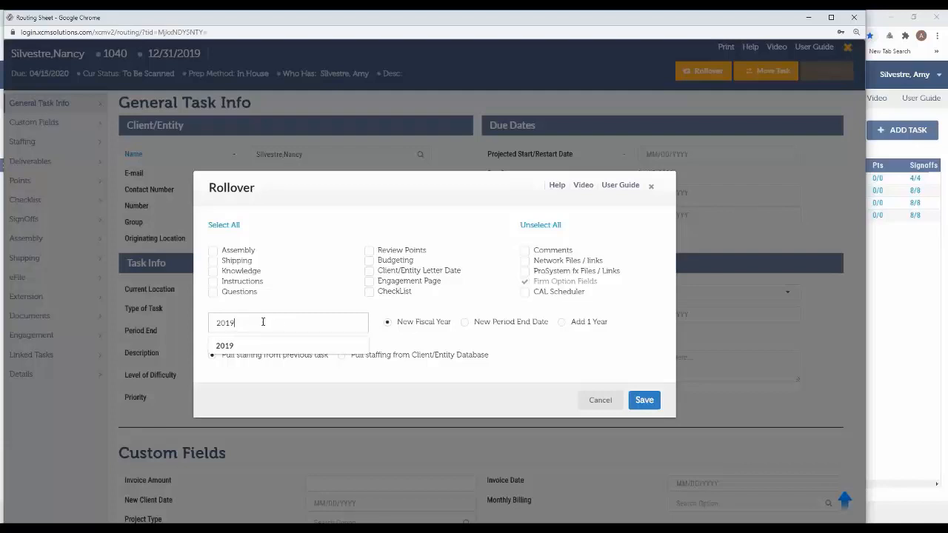
pyautogui.click(288, 298)
pyautogui.moveTo(295, 324); pyautogui.dragTo(214, 323)
pyautogui.click(500, 328)
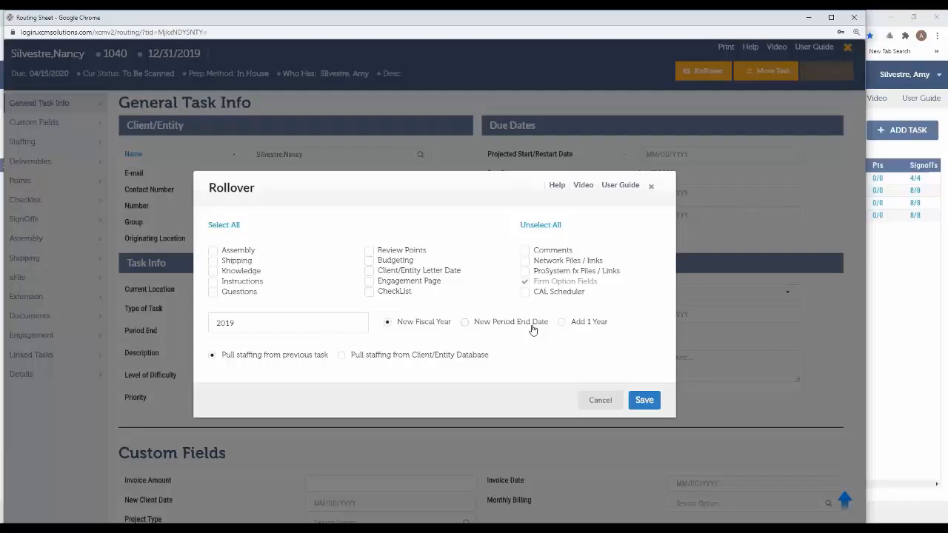
pyautogui.click(465, 322)
pyautogui.click(314, 316)
pyautogui.click(388, 322)
pyautogui.write('2020')
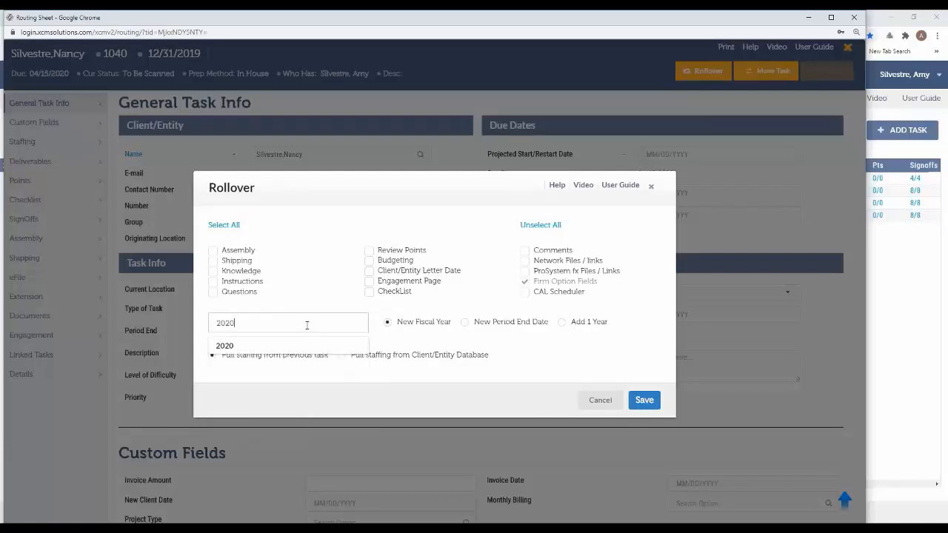
pyautogui.click(386, 333)
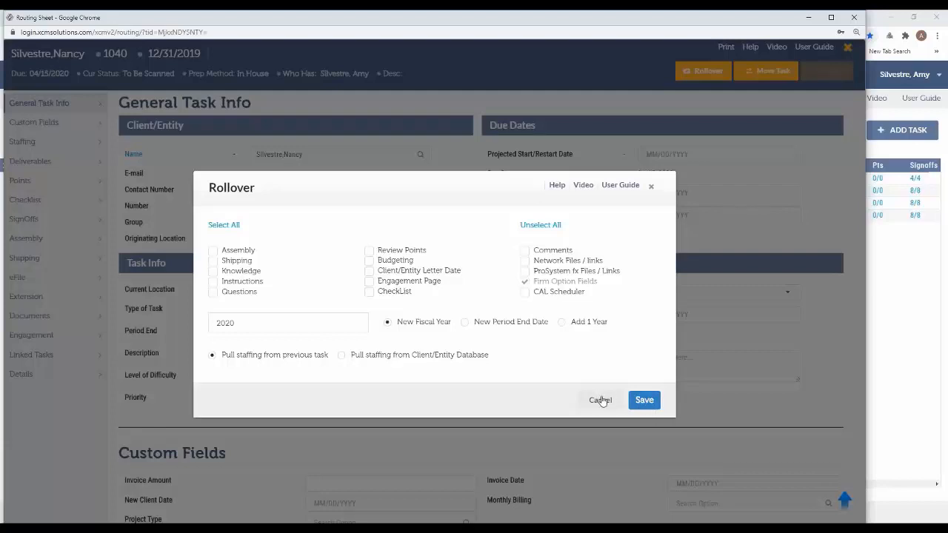
pyautogui.click(645, 401)
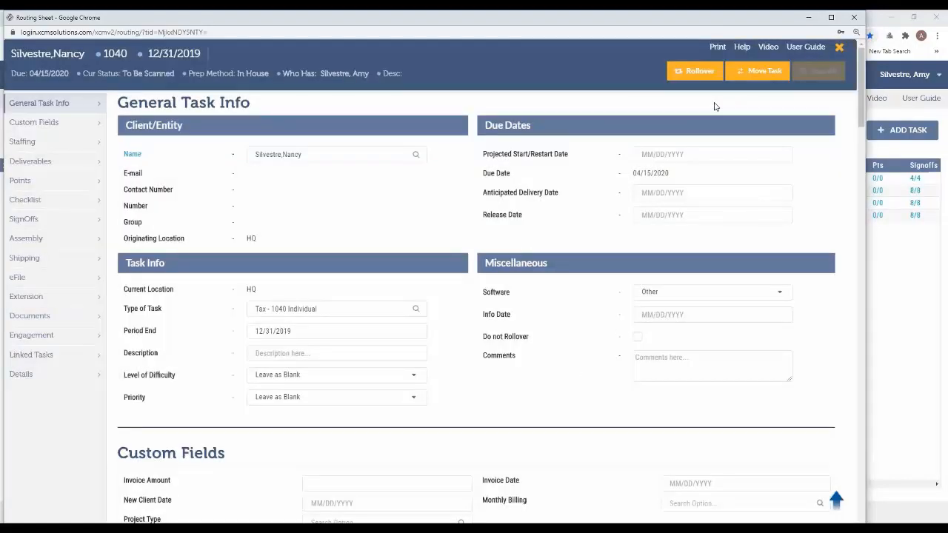
pyautogui.click(853, 16)
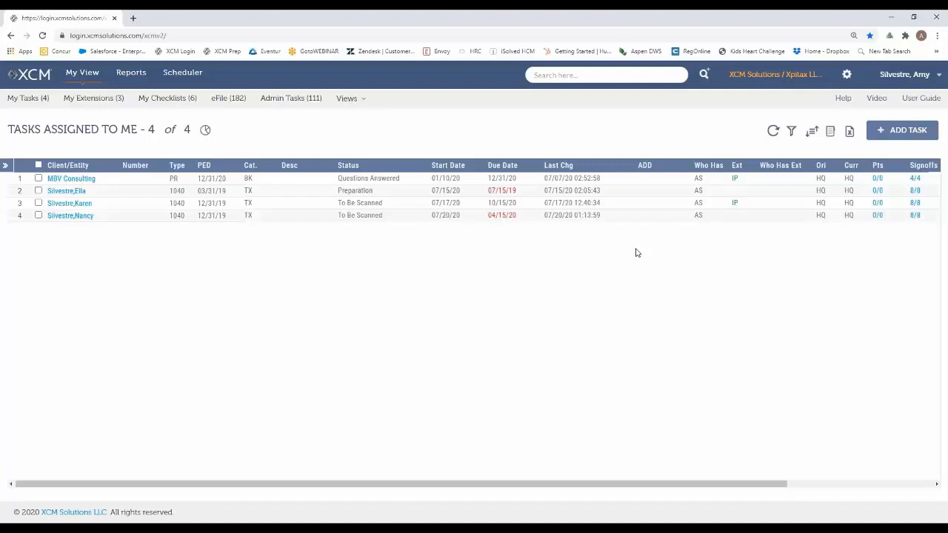
# Open the Rollover Tasks administrator utility and search active fiscal year 2019 tasks by the client's last name
pyautogui.click(845, 76)
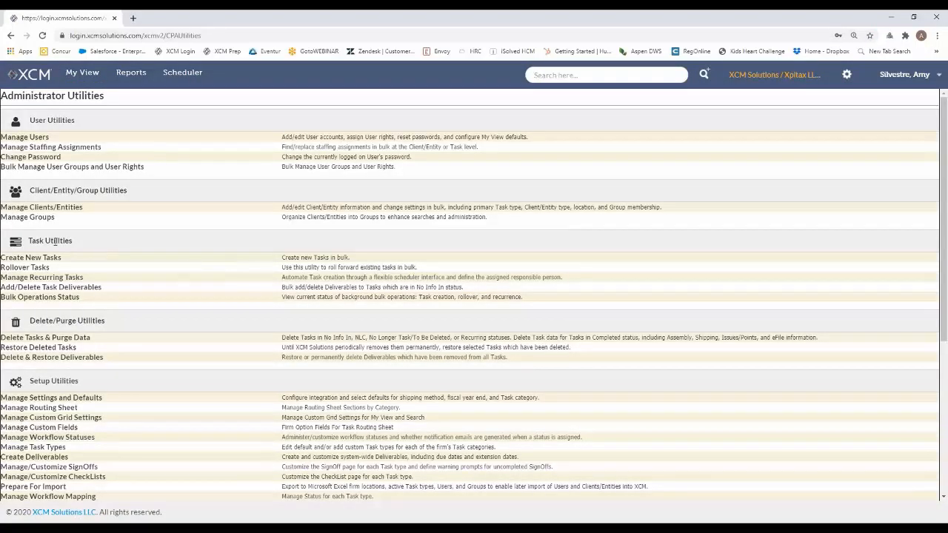
pyautogui.click(29, 270)
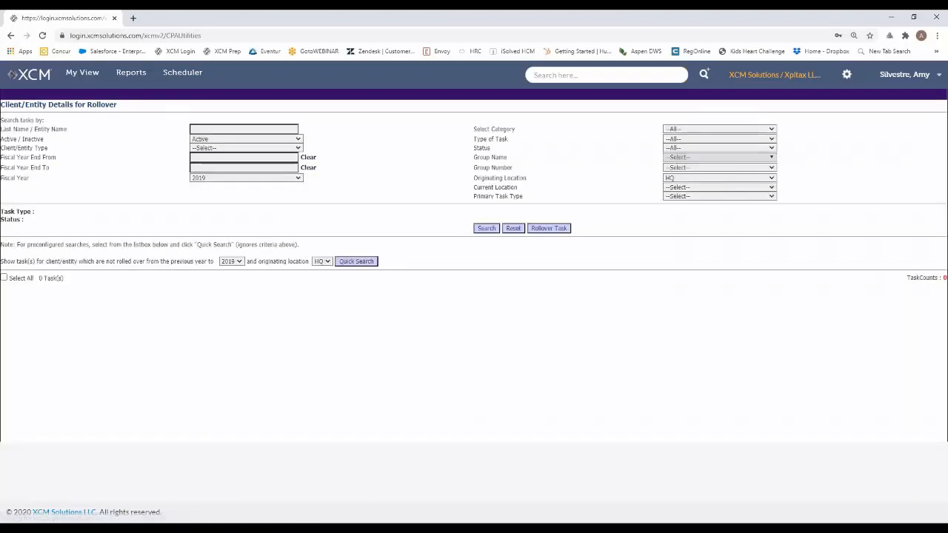
pyautogui.click(237, 129)
pyautogui.write('silvestre')
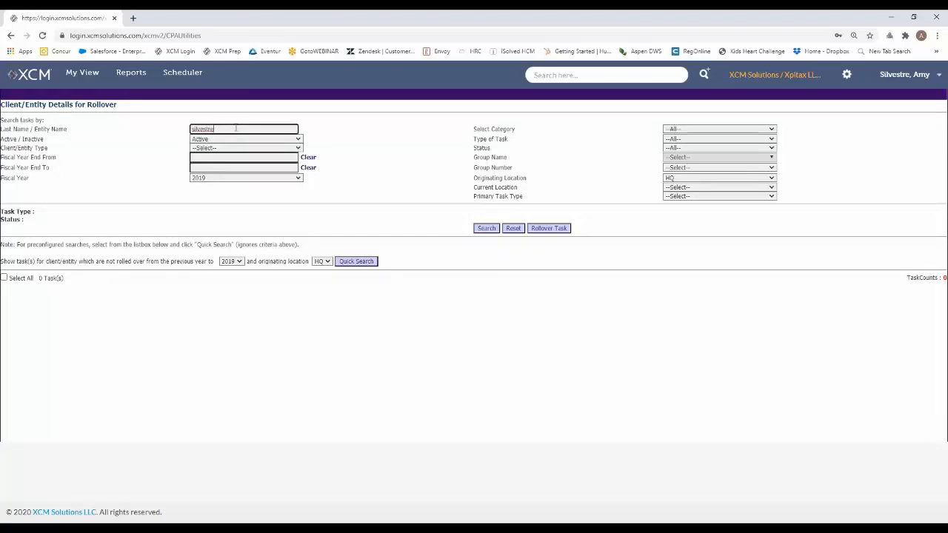
pyautogui.click(220, 178)
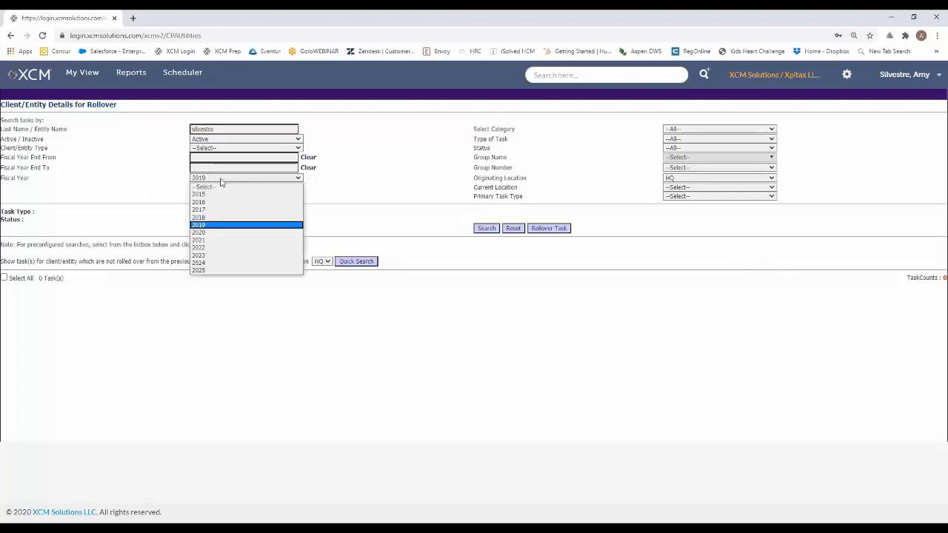
pyautogui.click(140, 186)
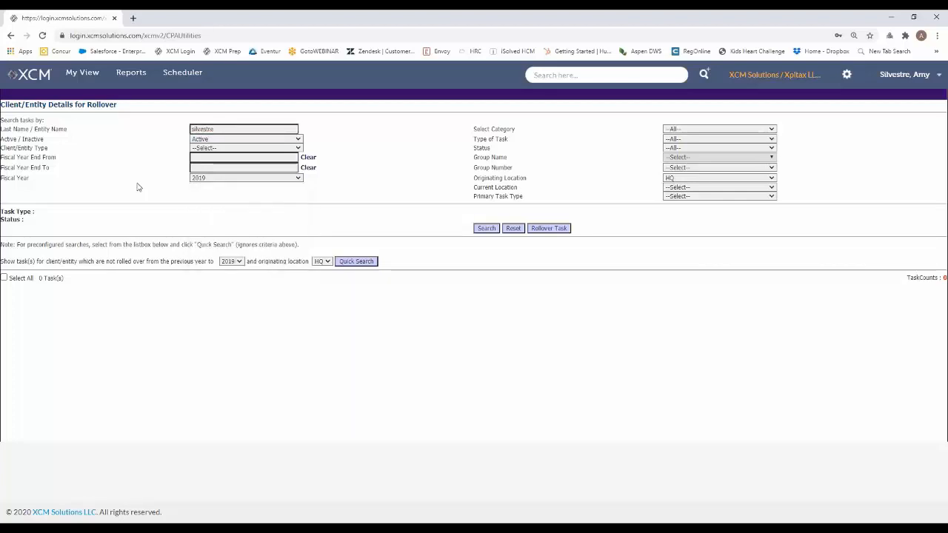
pyautogui.click(490, 231)
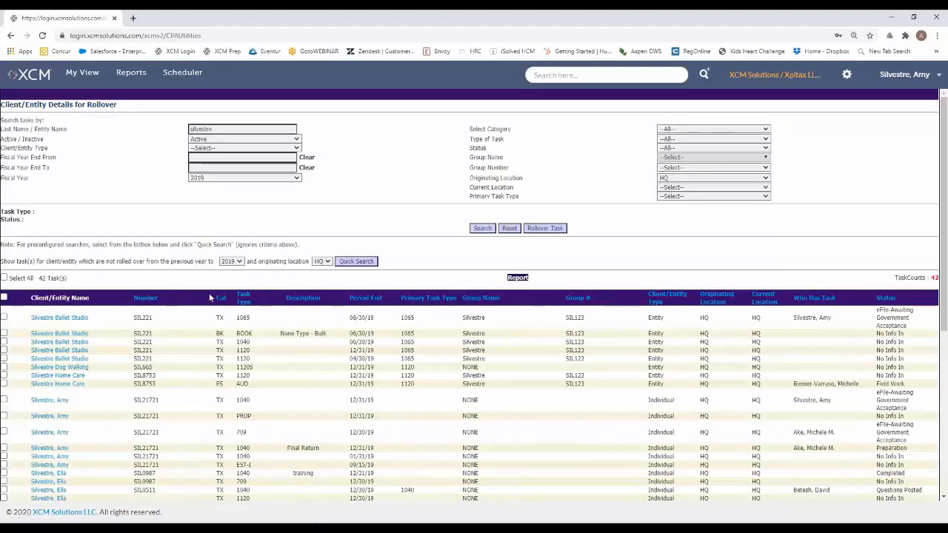
pyautogui.scroll(-1, 110, 293)
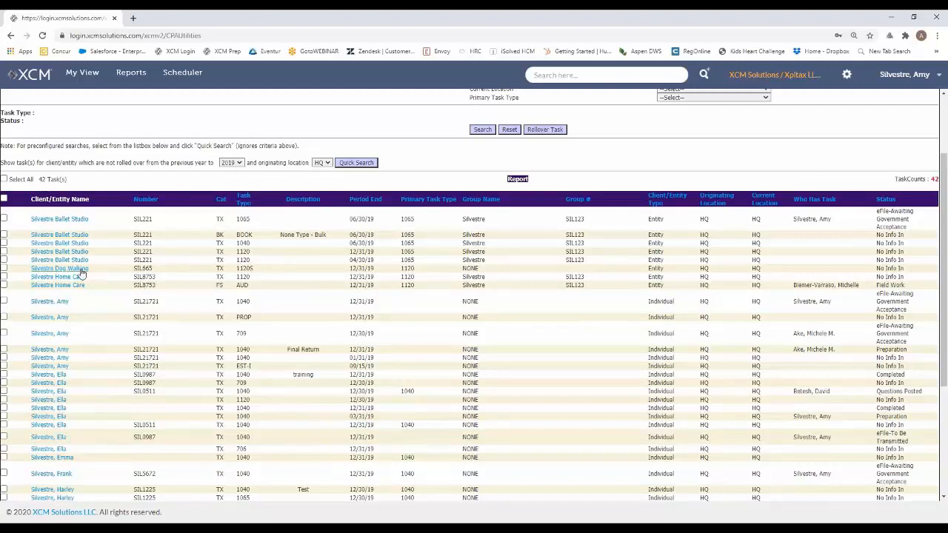
pyautogui.click(4, 234)
pyautogui.click(4, 301)
pyautogui.click(3, 366)
pyautogui.click(4, 391)
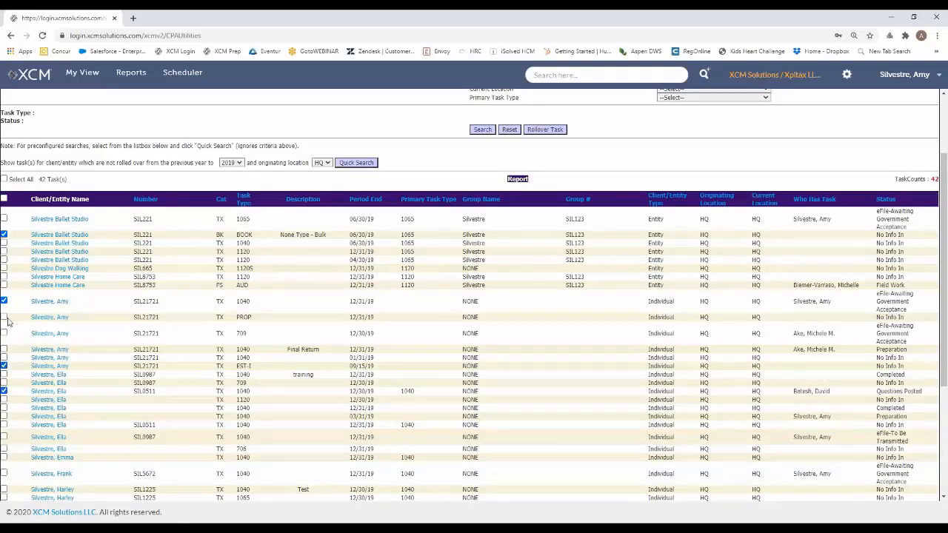
pyautogui.click(3, 198)
pyautogui.click(4, 198)
# Select the Ballet Studio BOOK, Home Care AUD, individual PROP and Final Return 1040 tasks, and submit their bulk rollover with the default options
pyautogui.click(3, 235)
pyautogui.click(4, 285)
pyautogui.click(4, 316)
pyautogui.click(4, 349)
pyautogui.click(544, 131)
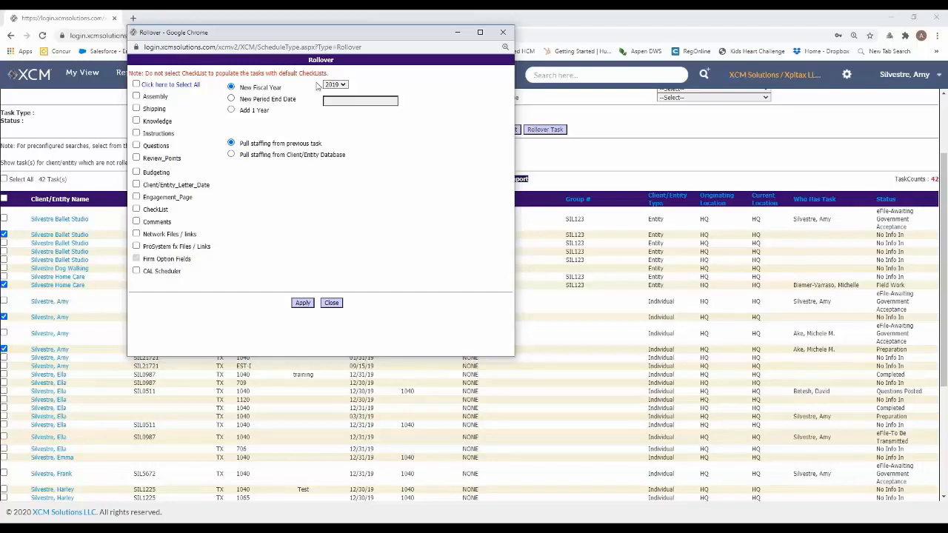
pyautogui.click(302, 303)
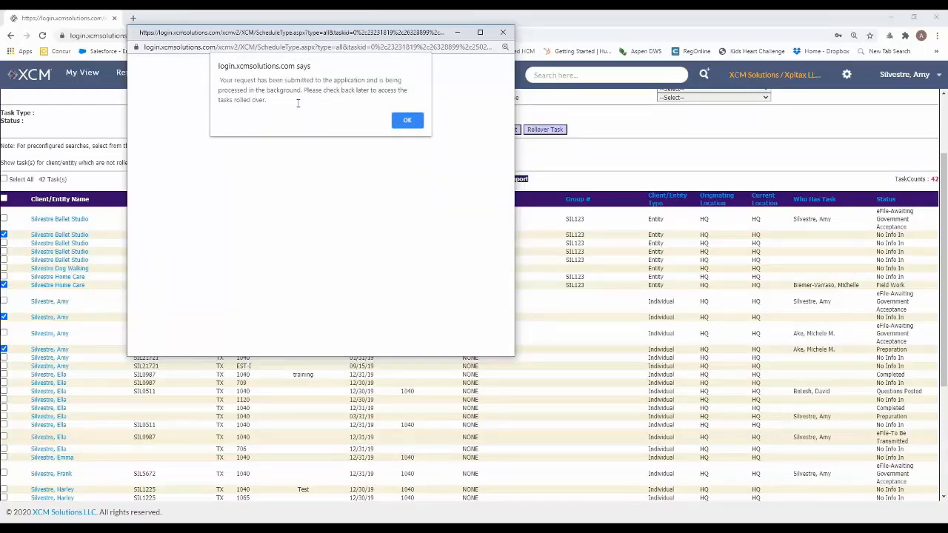
pyautogui.click(407, 122)
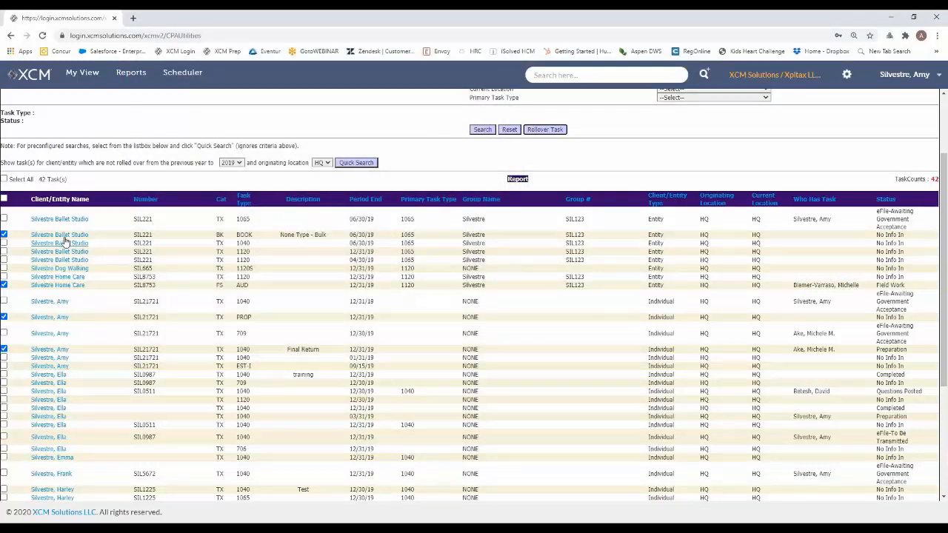
# Reset the search criteria and run a quick search for HQ tasks not rolled over from the previous year to 2019
pyautogui.click(509, 130)
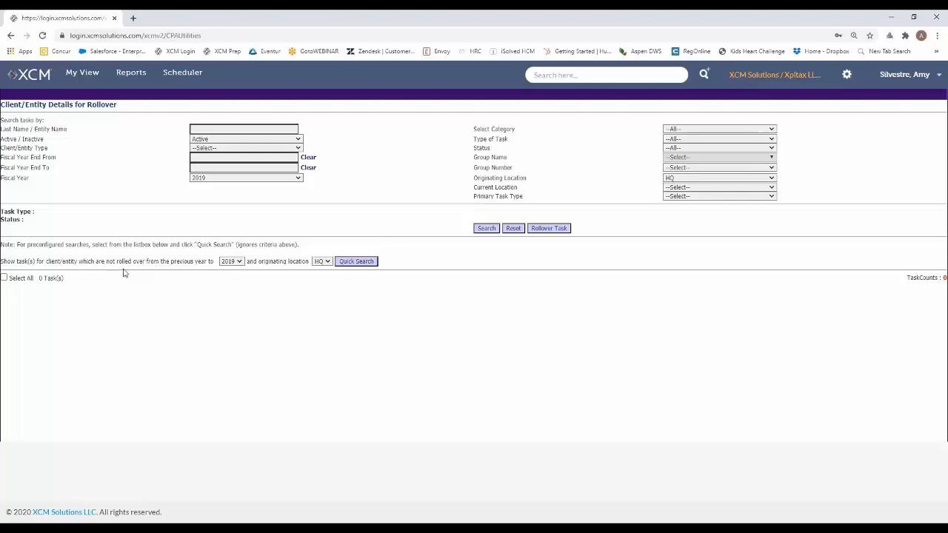
pyautogui.click(356, 262)
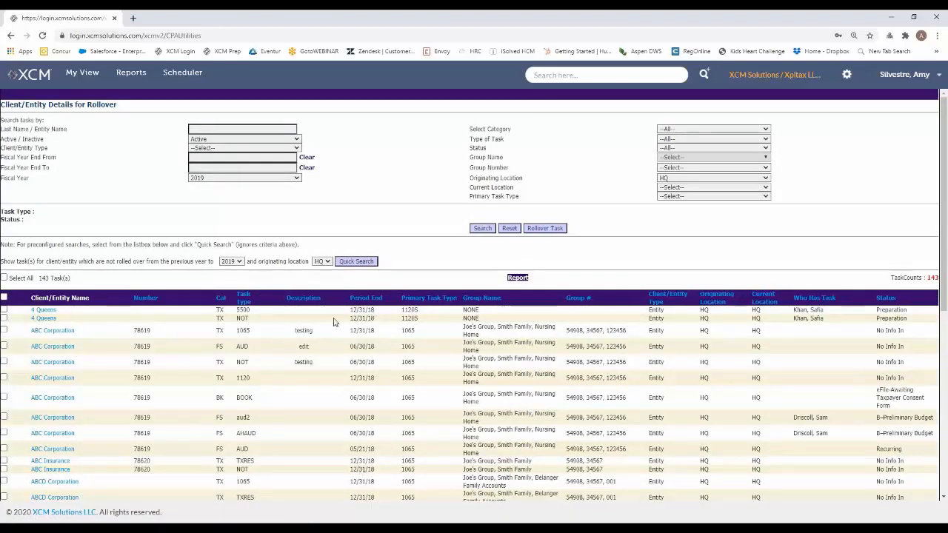
pyautogui.scroll(-3, 334, 324)
pyautogui.scroll(3, 370, 296)
# Open the Manage Task Types setup utility from the administrator utilities to review the Auto Rollover settings
pyautogui.click(848, 77)
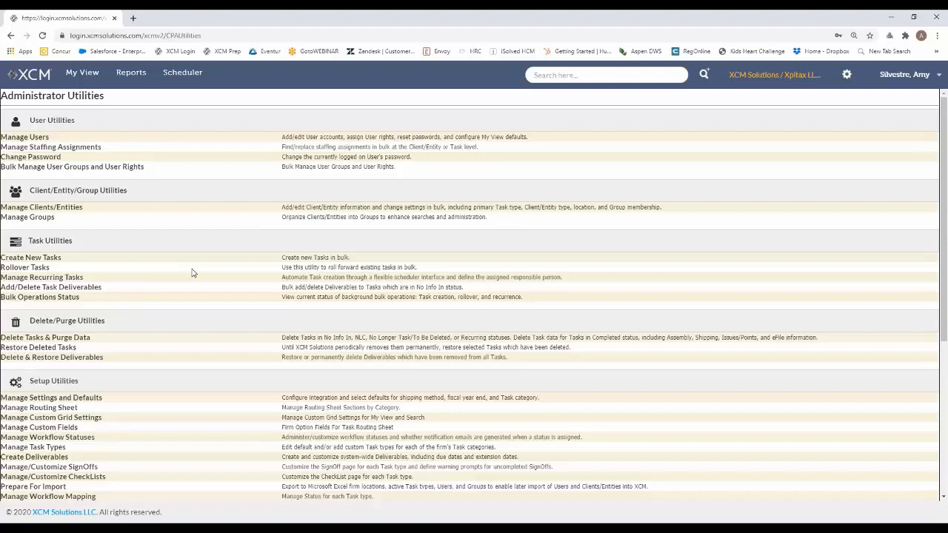
pyautogui.scroll(-2, 191, 273)
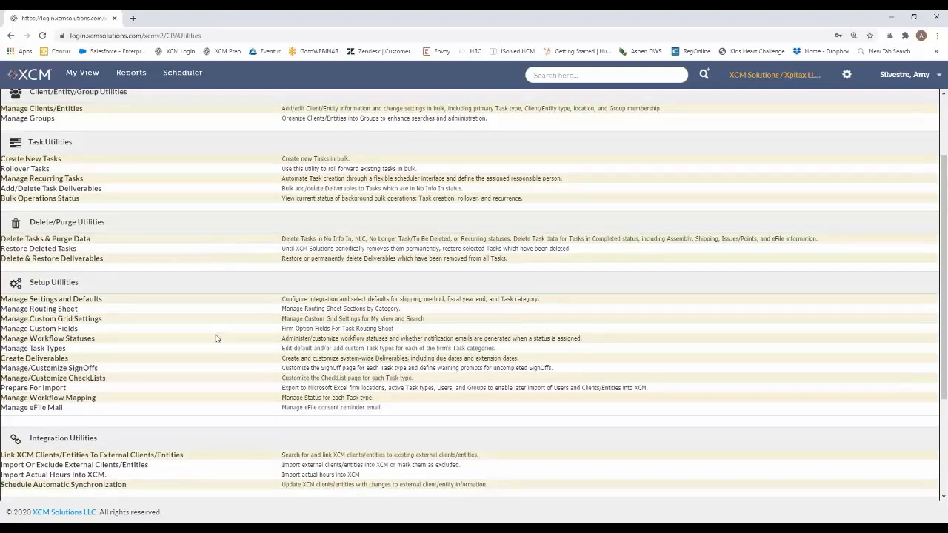
pyautogui.click(21, 351)
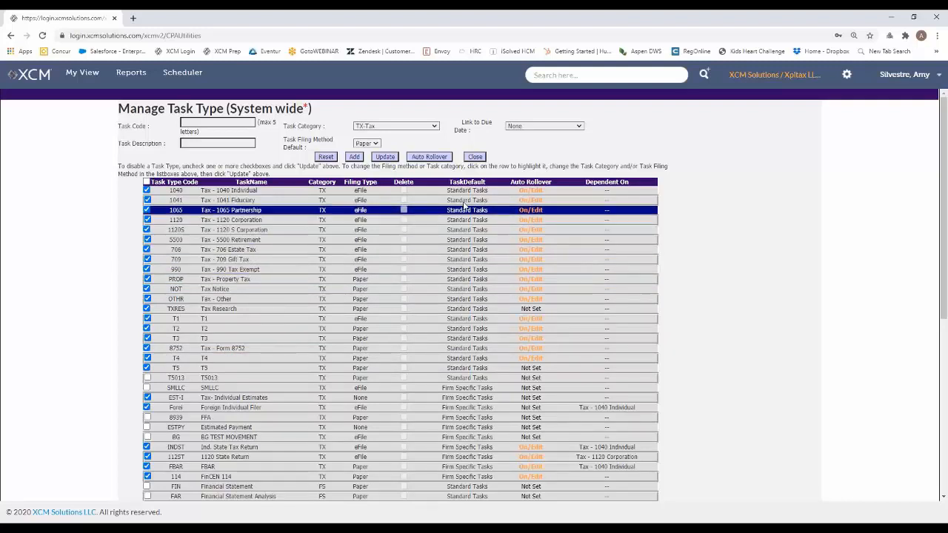
pyautogui.press('ctrl')
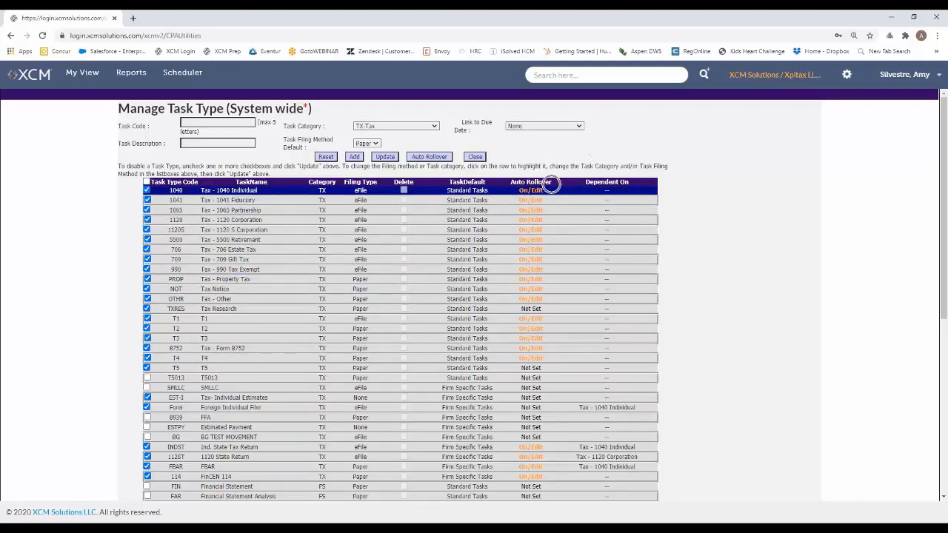
pyautogui.press('ctrl')
pyautogui.press('ctrl')
# Select only the T5013 task type and apply auto rollover with an Annually new period end date, pulling staffing from the previous task
pyautogui.click(146, 182)
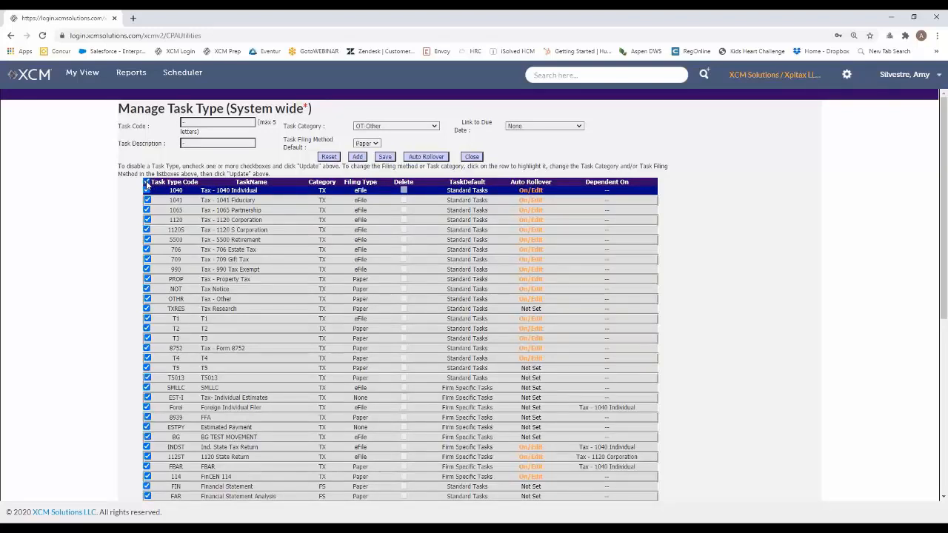
pyautogui.click(146, 183)
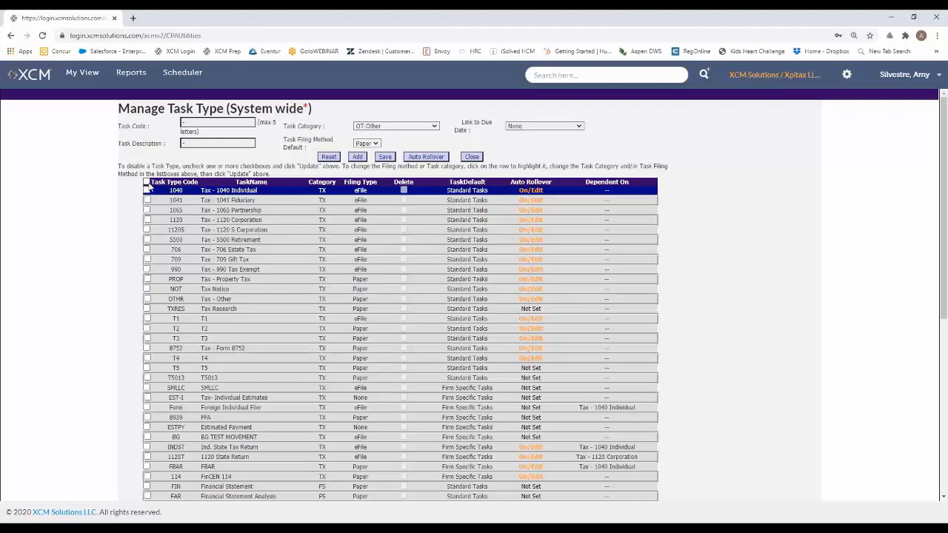
pyautogui.click(148, 200)
pyautogui.click(147, 279)
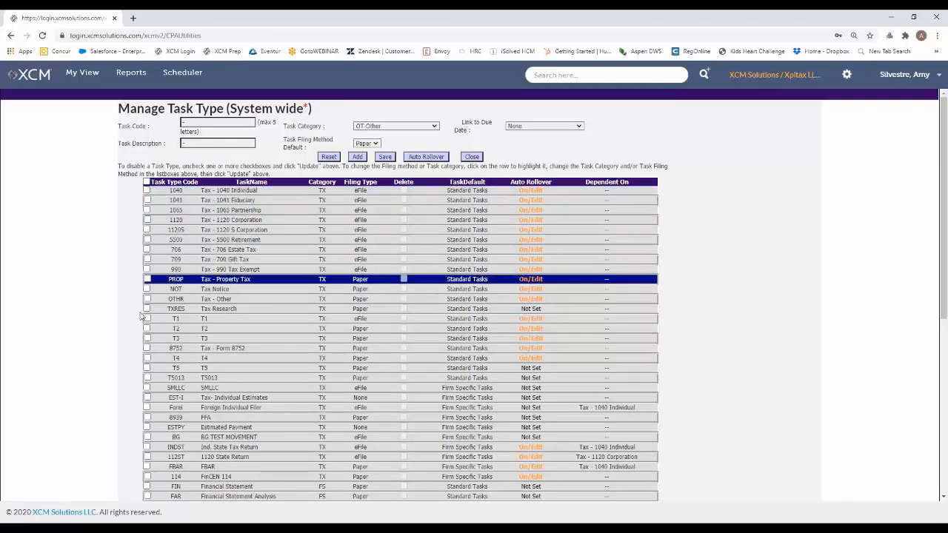
pyautogui.click(149, 379)
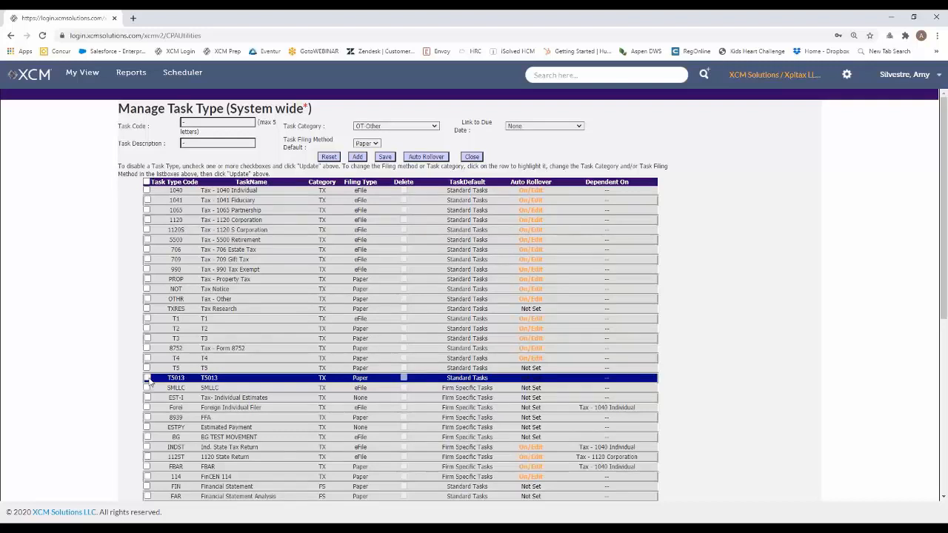
pyautogui.click(147, 378)
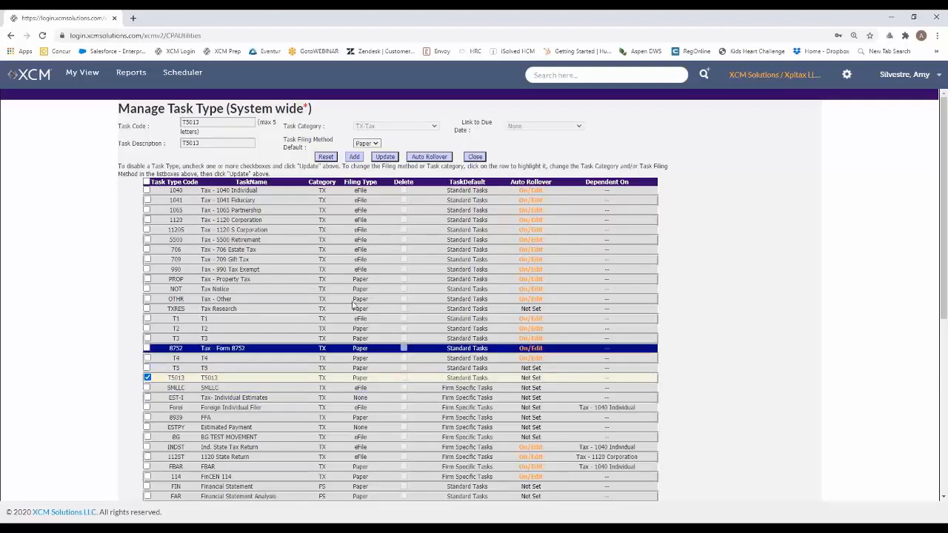
pyautogui.click(429, 158)
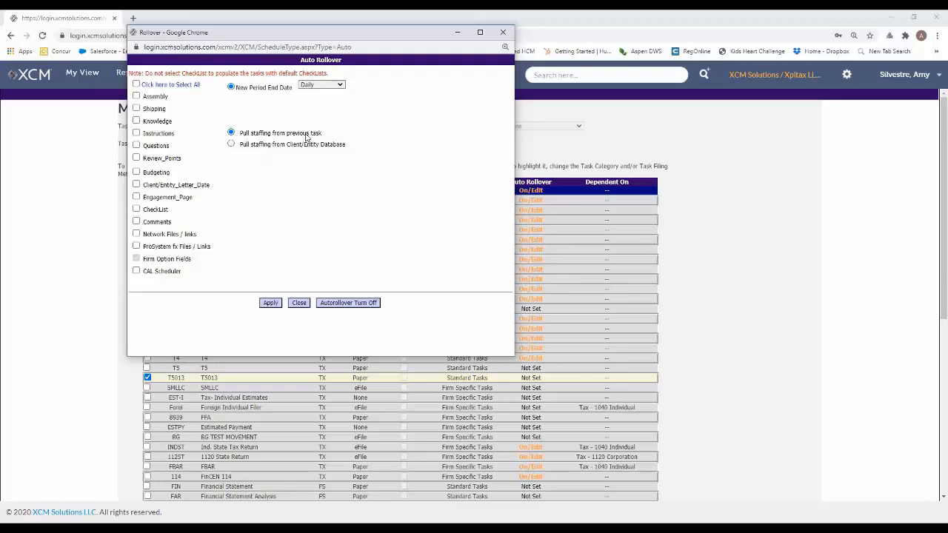
pyautogui.click(340, 87)
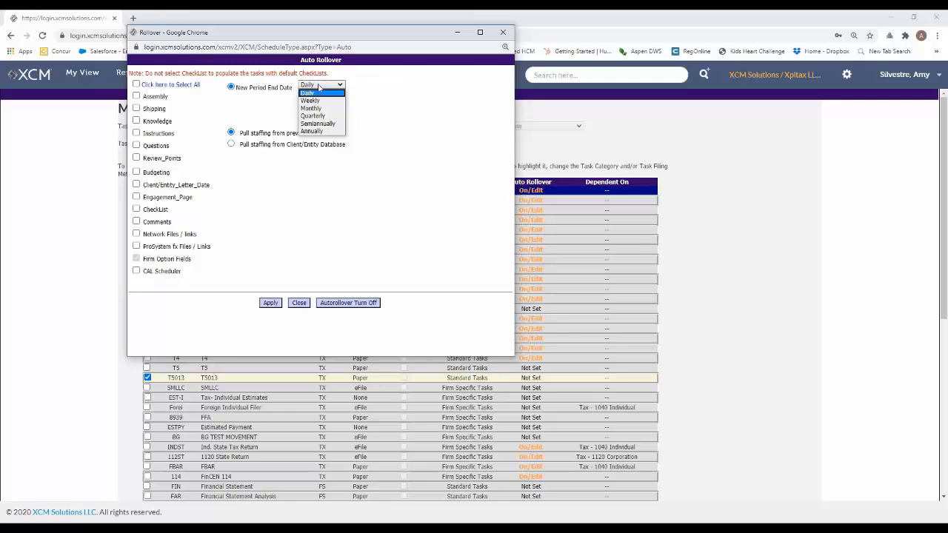
pyautogui.click(309, 132)
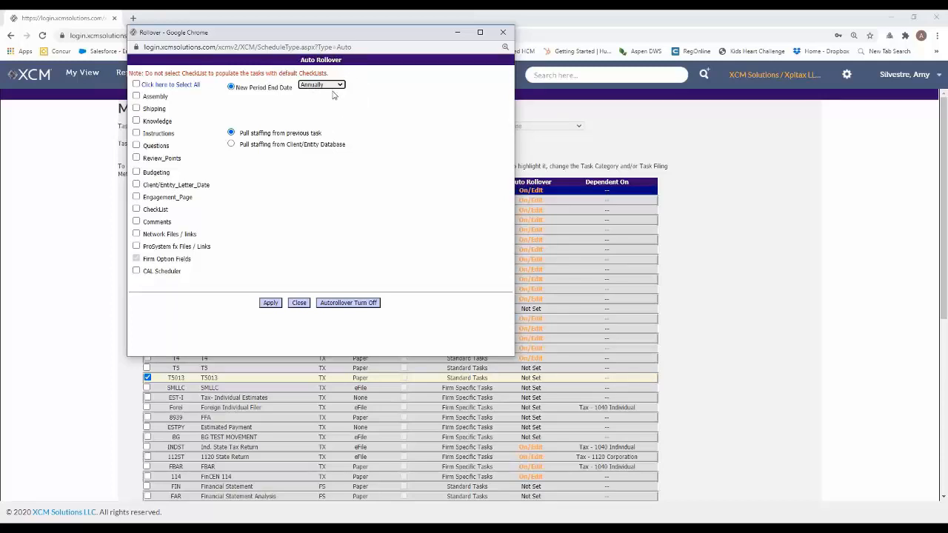
pyautogui.click(270, 303)
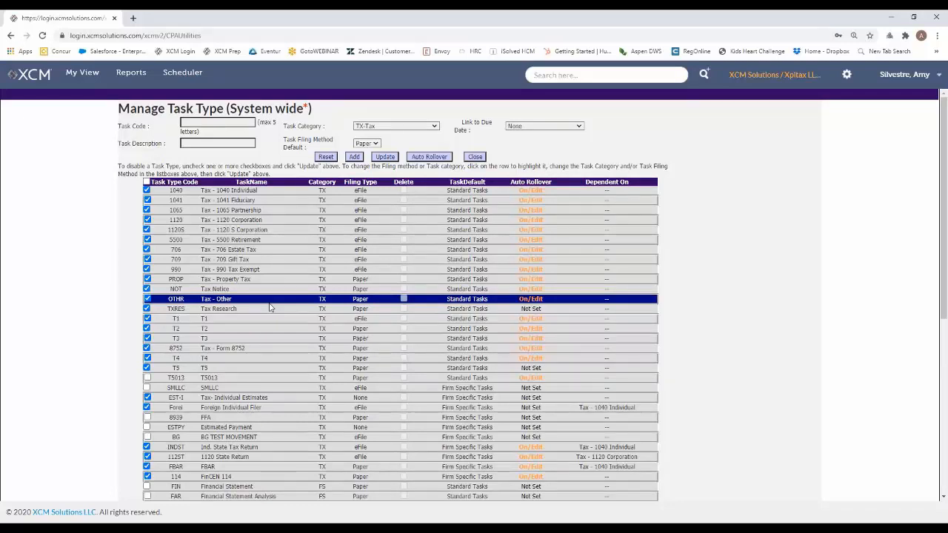
# Reopen the auto rollover settings of the T5013 task type and turn its auto rollover off
pyautogui.click(251, 289)
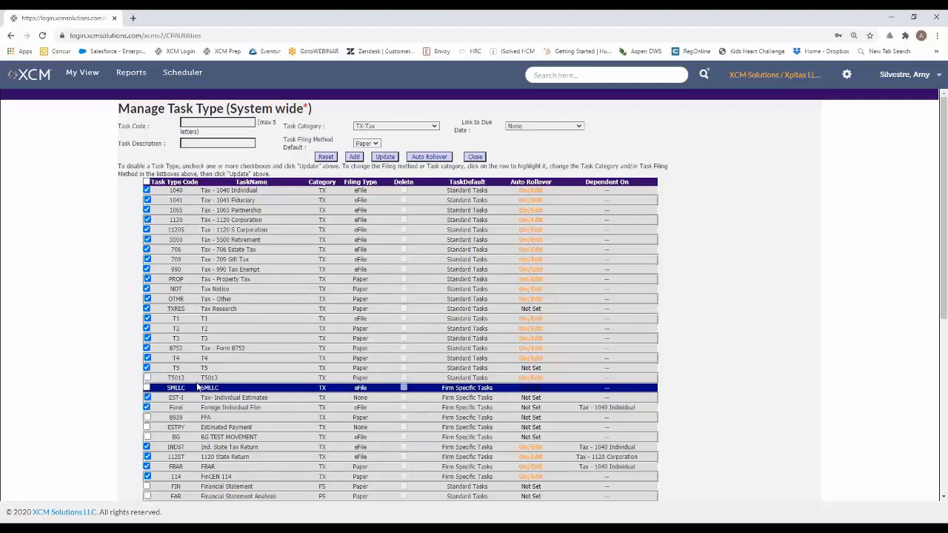
pyautogui.click(258, 359)
pyautogui.click(242, 369)
pyautogui.click(241, 376)
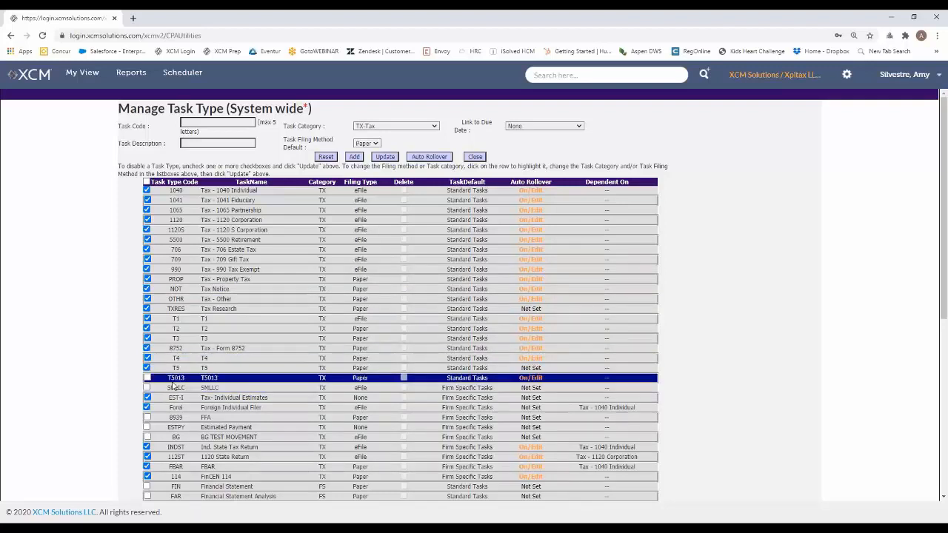
pyautogui.click(530, 387)
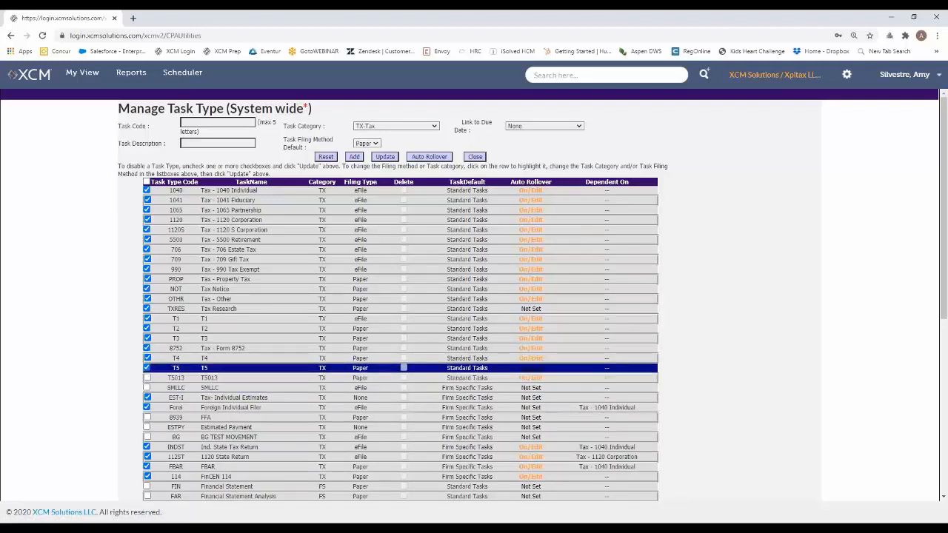
pyautogui.click(530, 379)
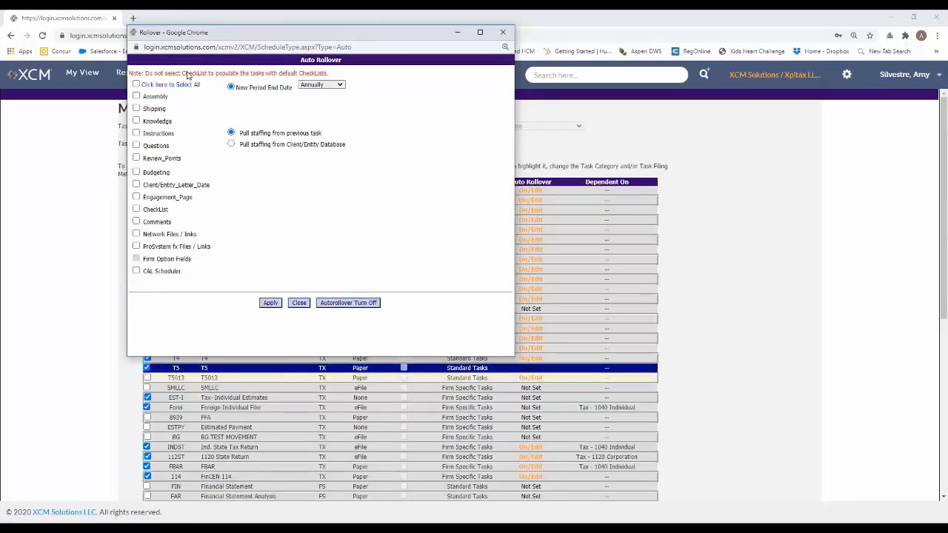
pyautogui.click(136, 109)
pyautogui.click(147, 111)
pyautogui.click(331, 305)
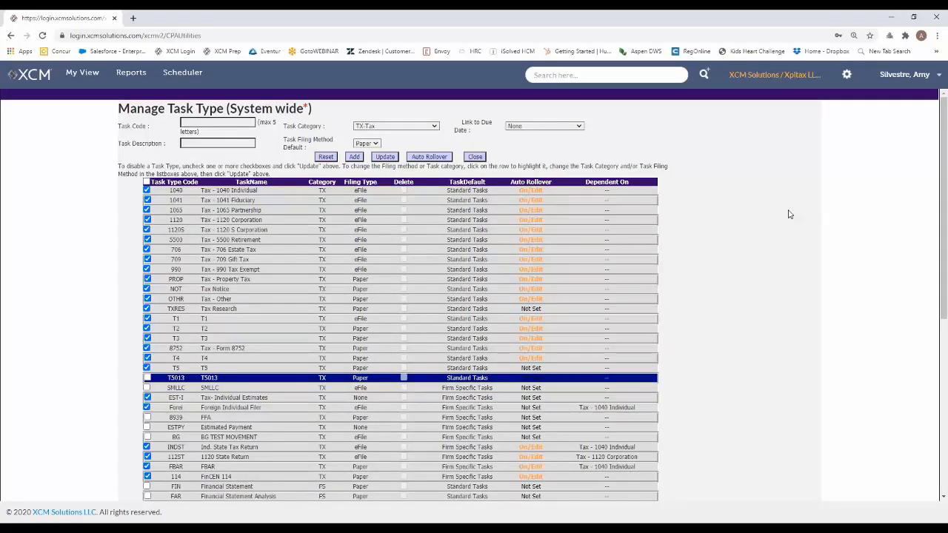
# Select only the Foreign Individual Filer task type and apply auto rollover with an Annually new period end date, pulling staffing from the previous task
pyautogui.click(492, 400)
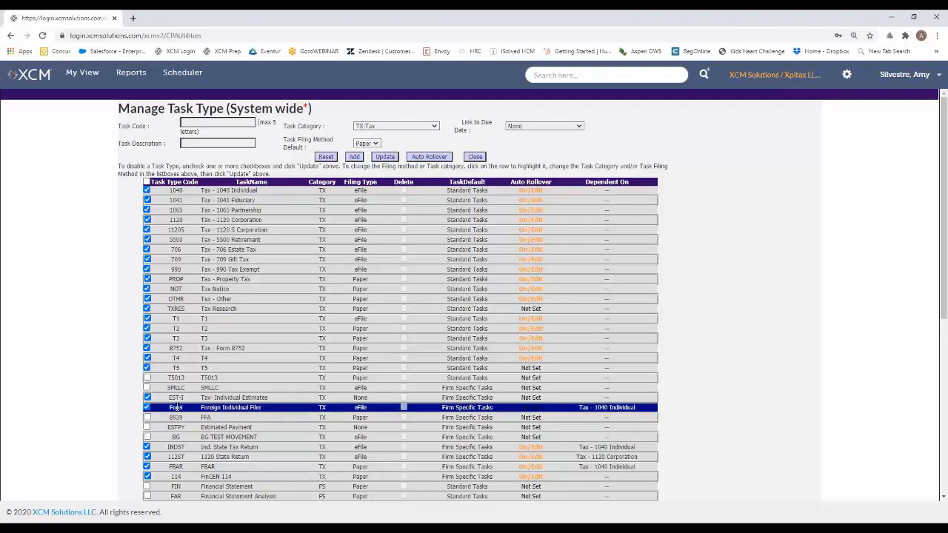
pyautogui.click(145, 183)
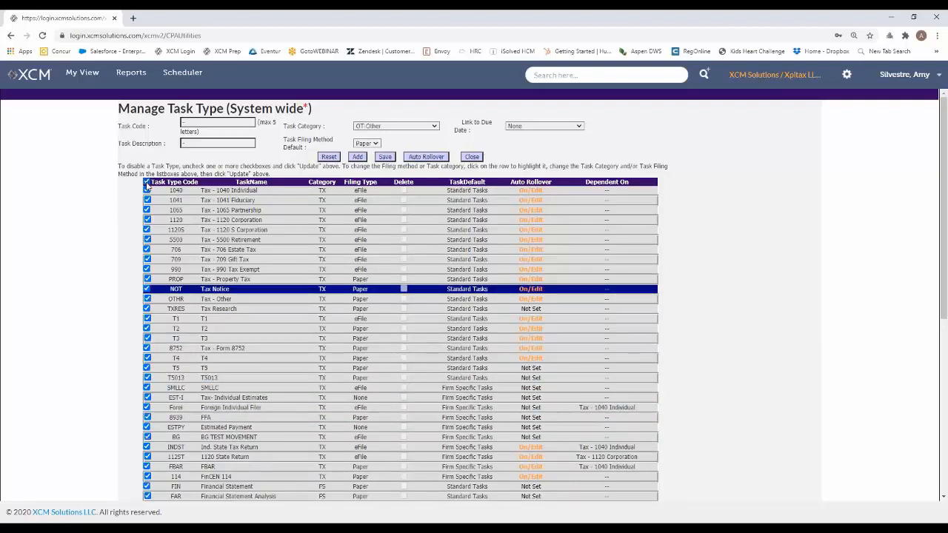
pyautogui.click(146, 183)
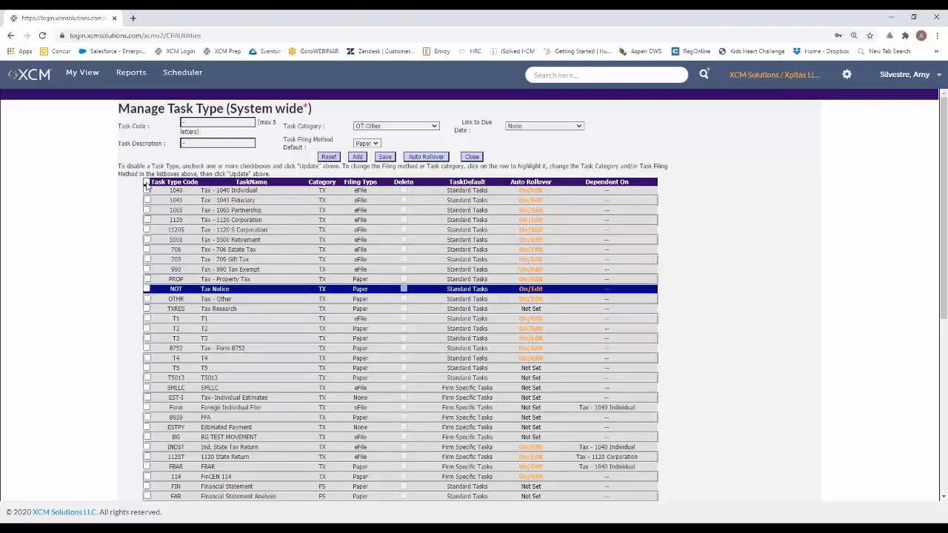
pyautogui.click(145, 200)
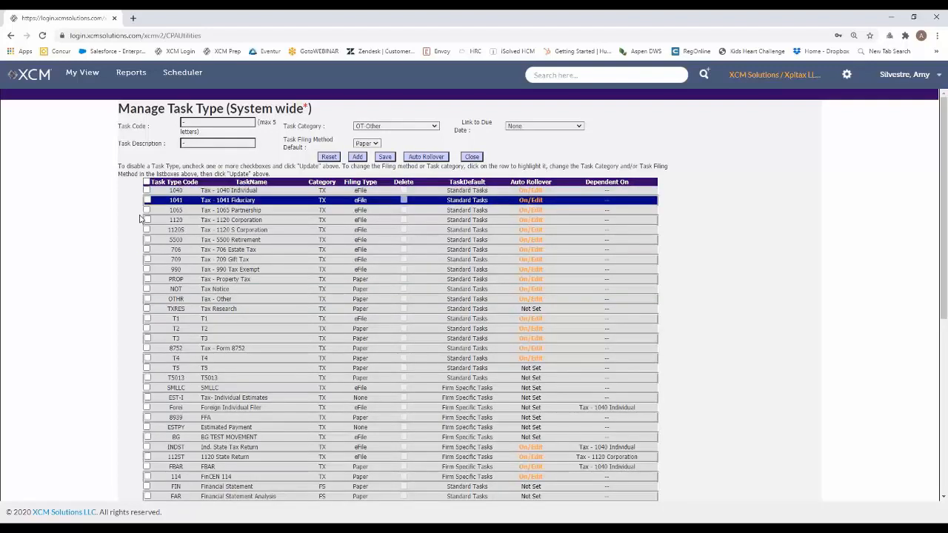
pyautogui.click(146, 410)
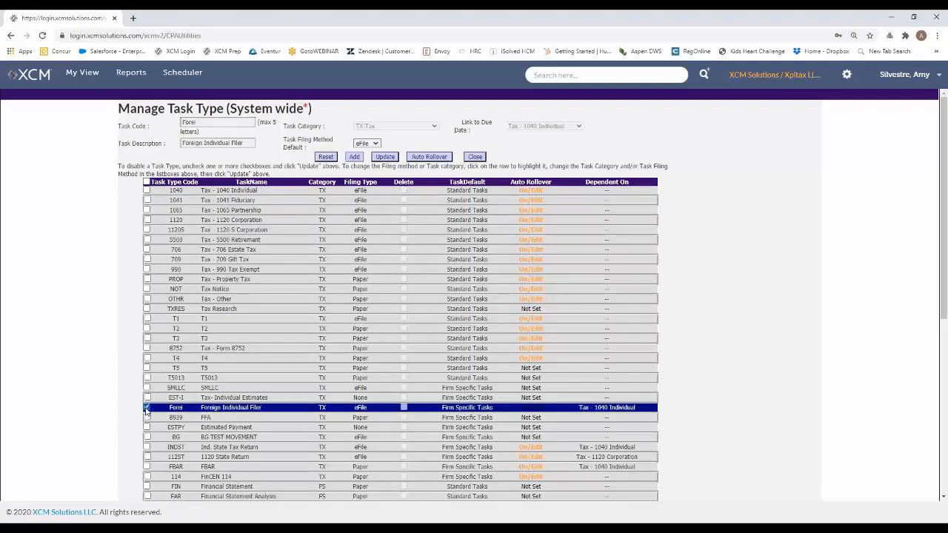
pyautogui.click(147, 408)
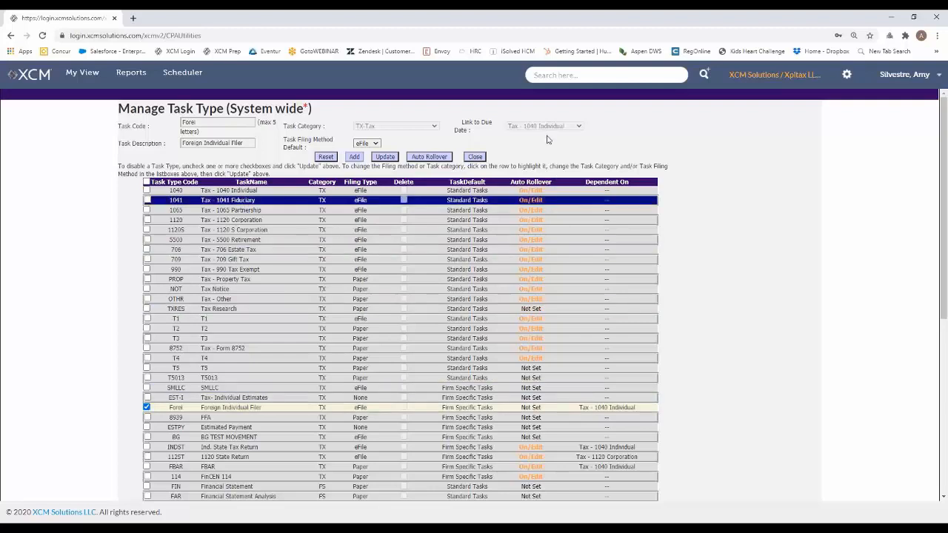
pyautogui.click(425, 160)
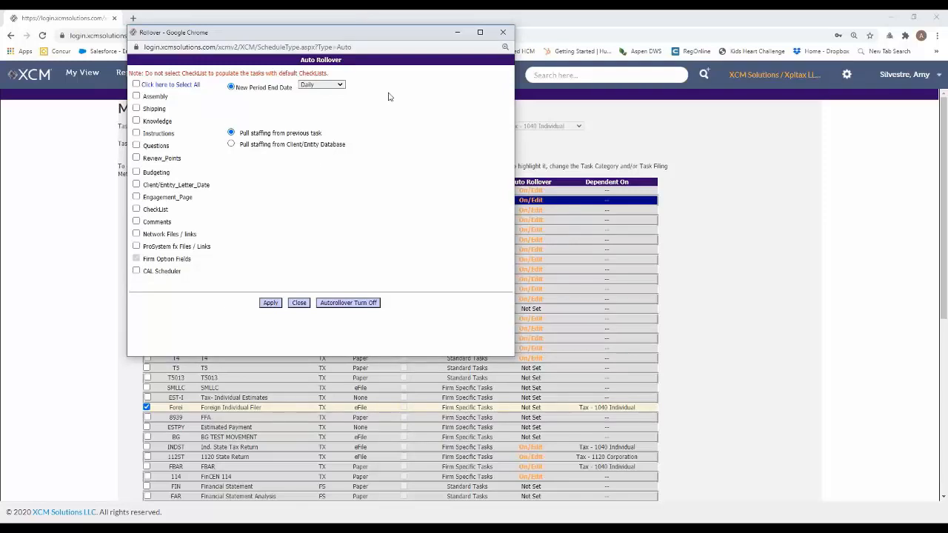
pyautogui.click(340, 85)
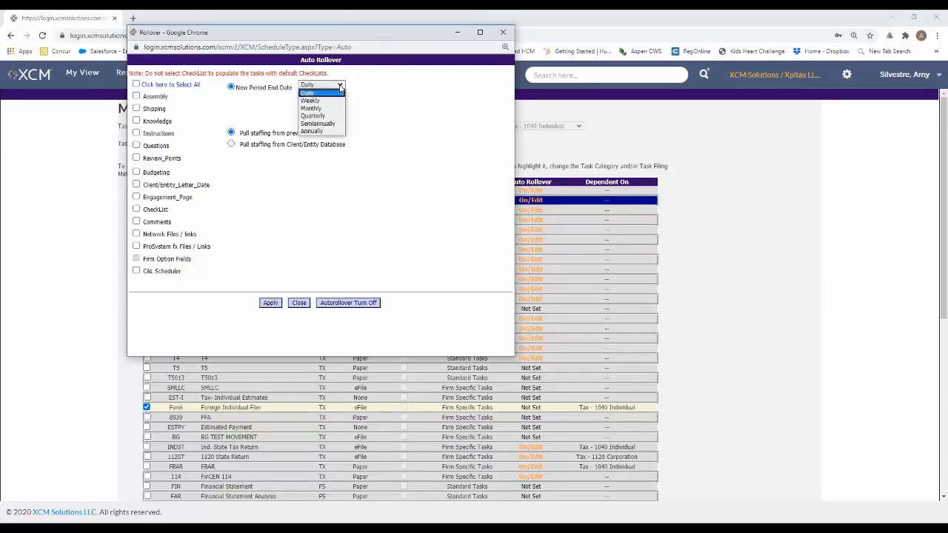
pyautogui.click(323, 130)
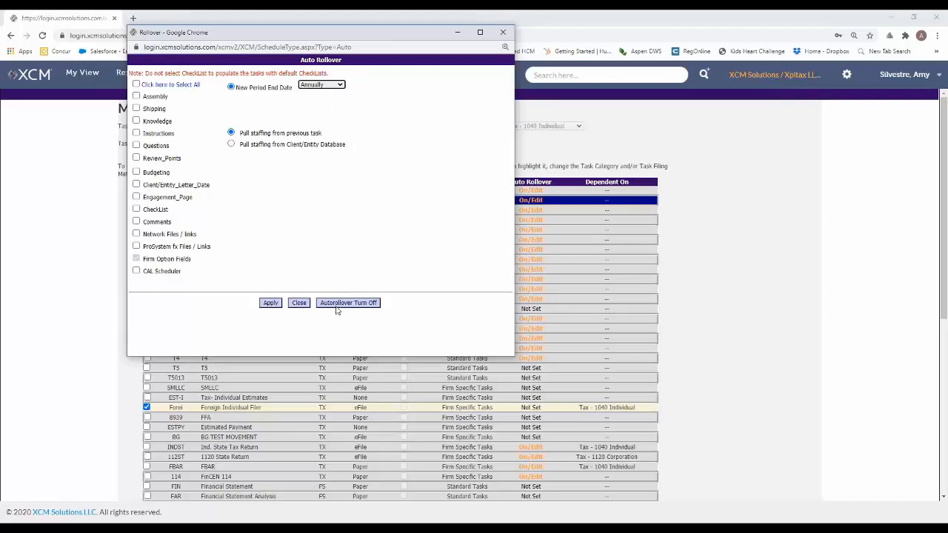
pyautogui.click(270, 303)
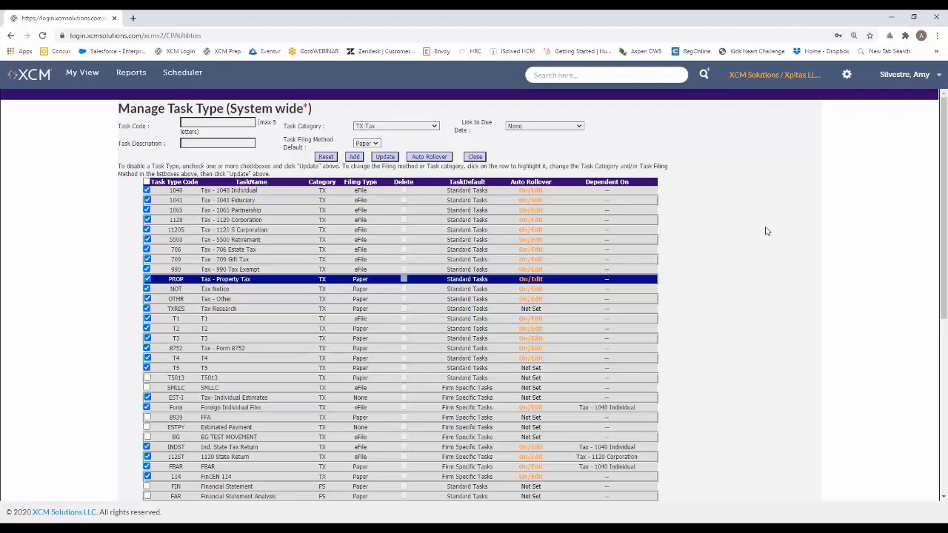
pyautogui.click(264, 241)
pyautogui.click(554, 191)
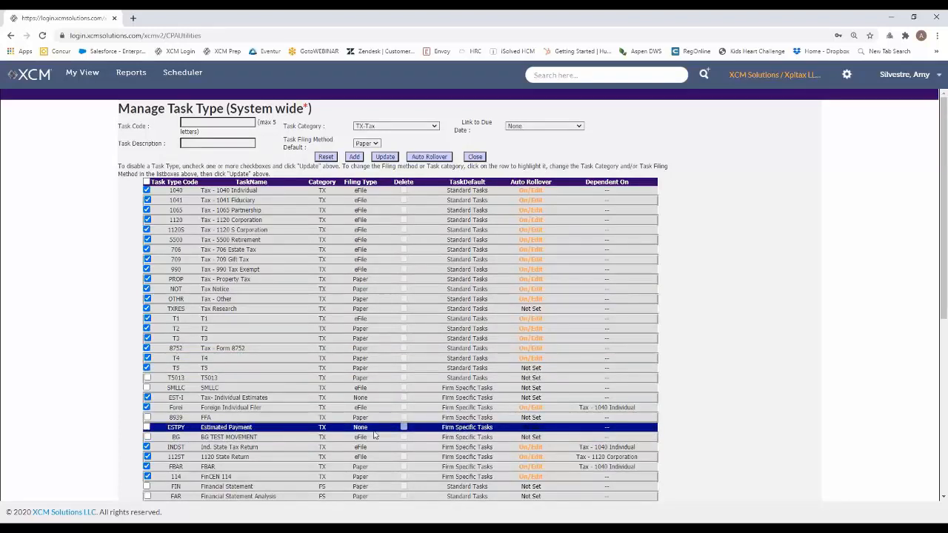
pyautogui.click(551, 438)
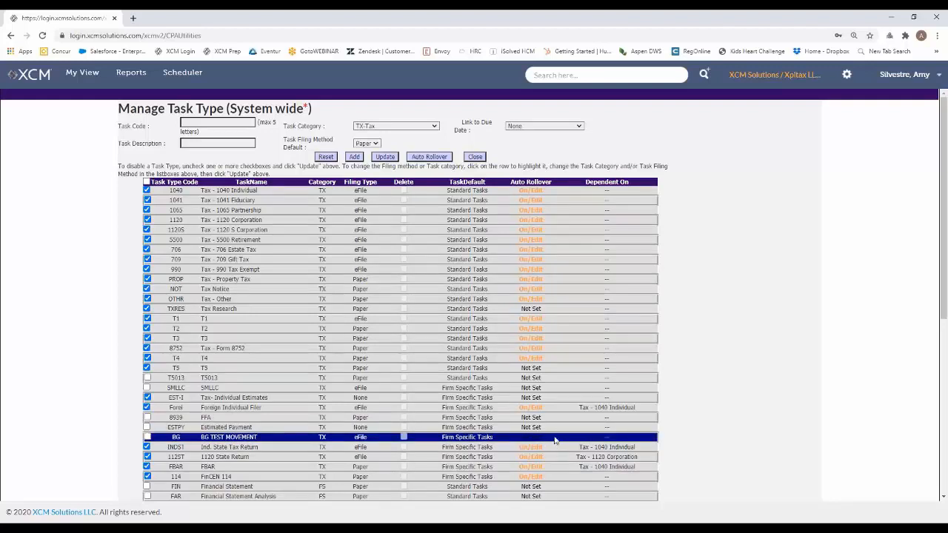
pyautogui.click(557, 430)
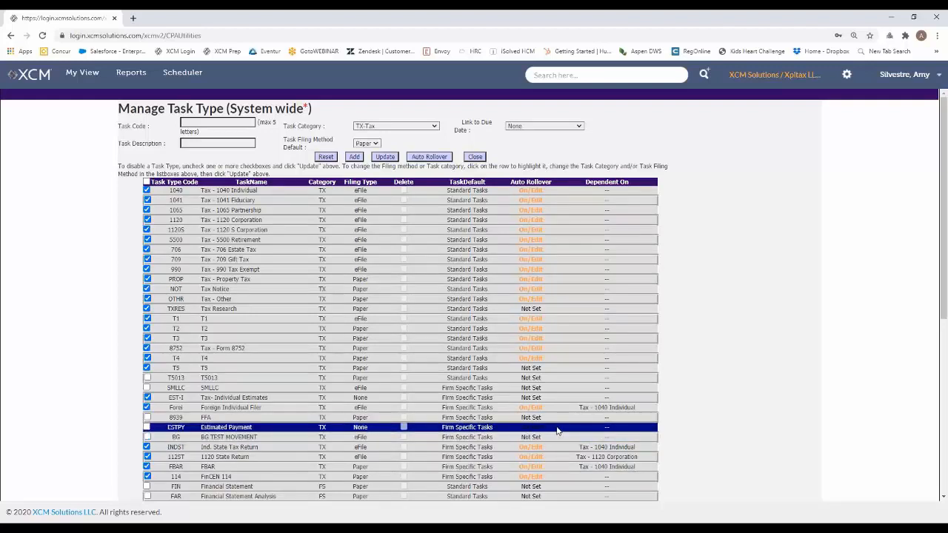
pyautogui.scroll(-2, 559, 447)
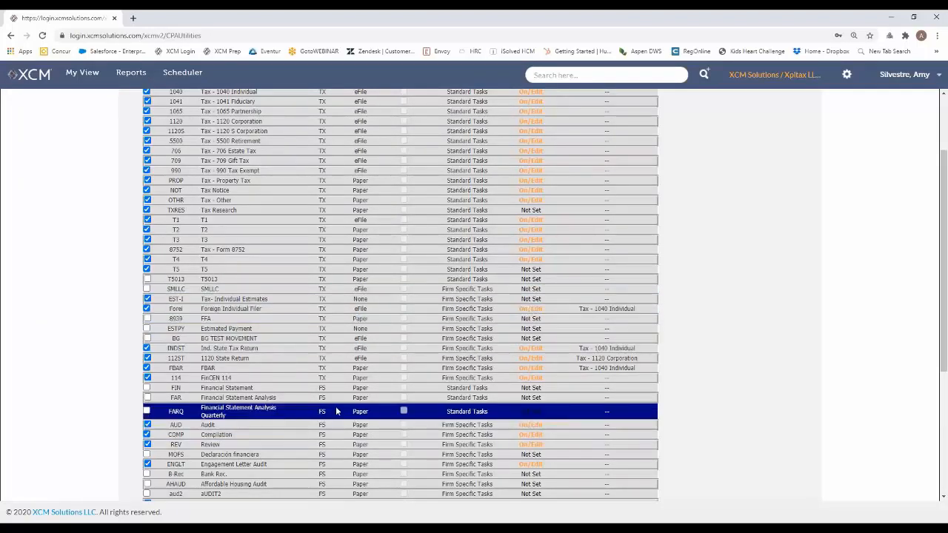
pyautogui.scroll(2, 749, 332)
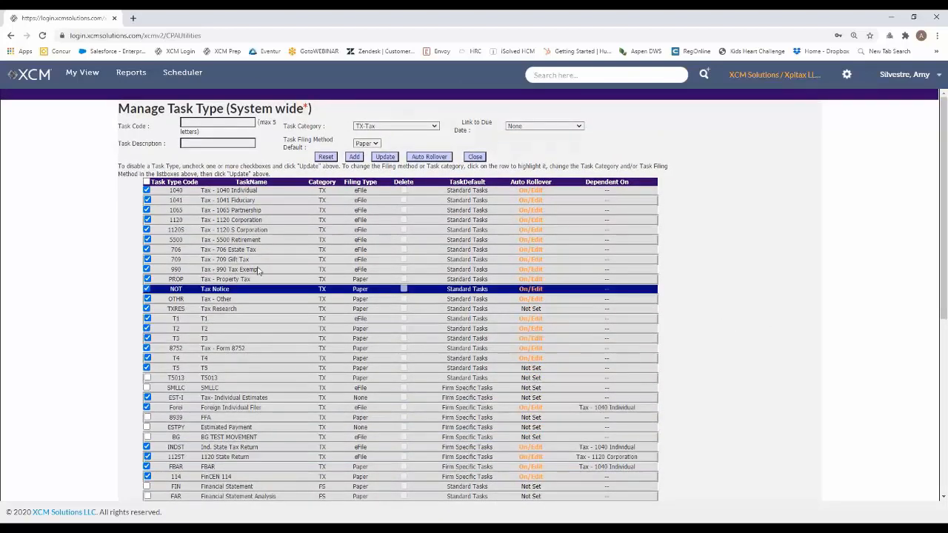
# Fill in a new task type with the task code "Tax e" and the description "Estimates"
pyautogui.click(222, 123)
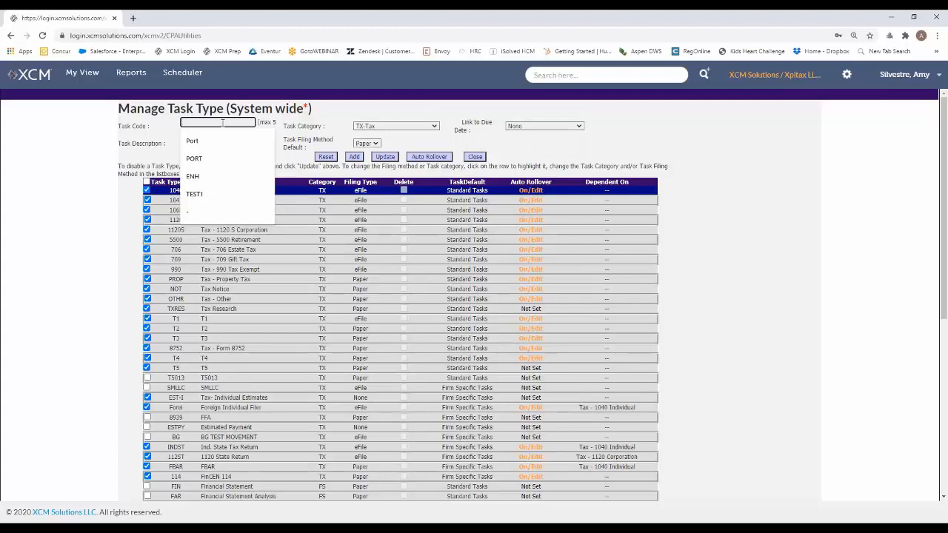
pyautogui.write('Ta')
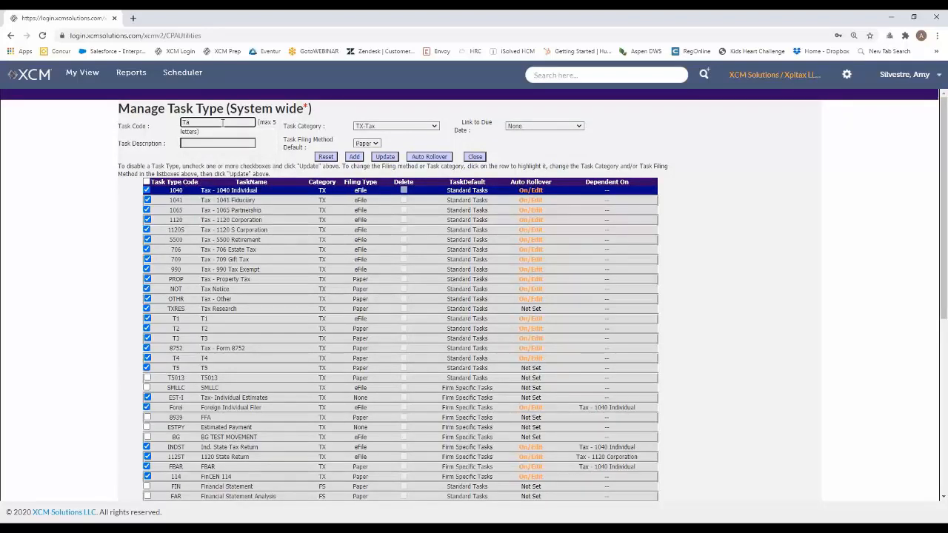
pyautogui.write('x e')
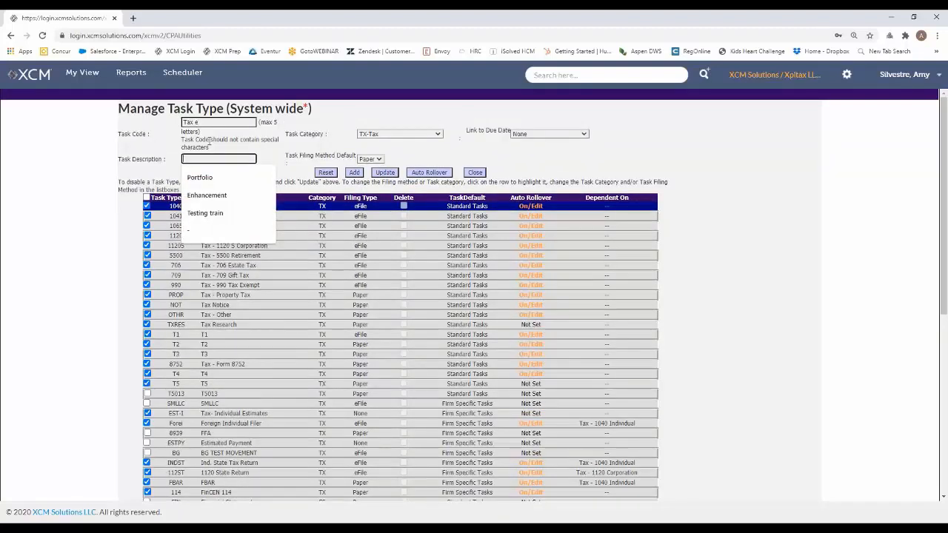
pyautogui.write('E')
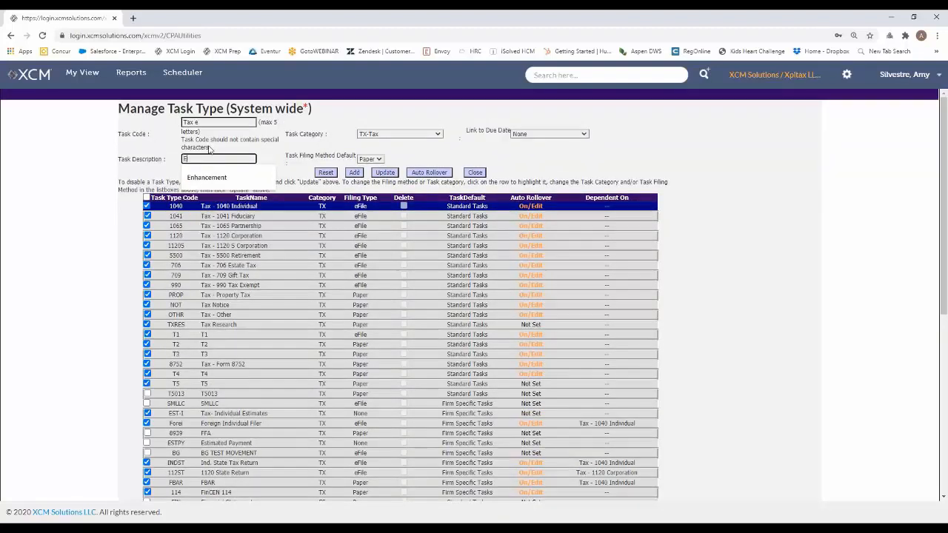
pyautogui.write('stimates')
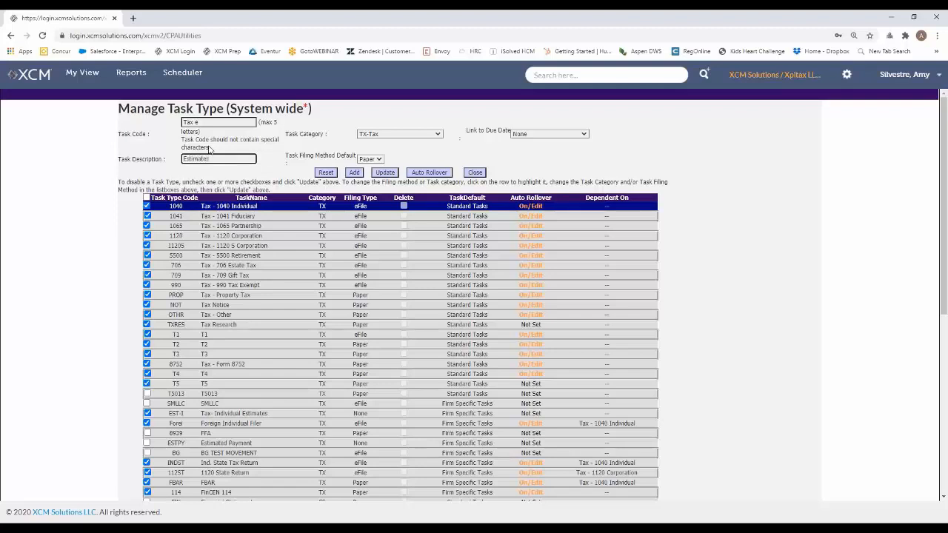
# Review the task category and default filing method choices for the new task type, keeping TX-Tax and Paper
pyautogui.click(314, 133)
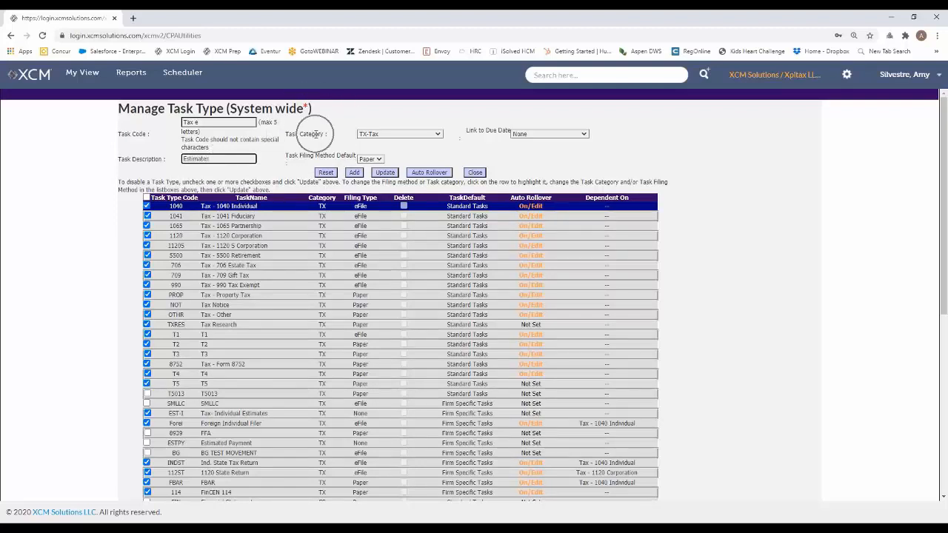
pyautogui.click(400, 134)
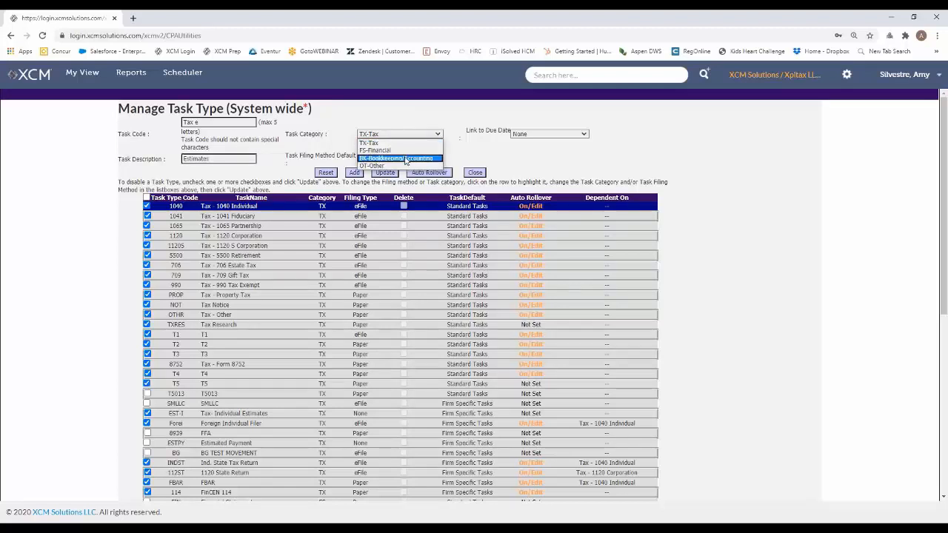
pyautogui.click(402, 147)
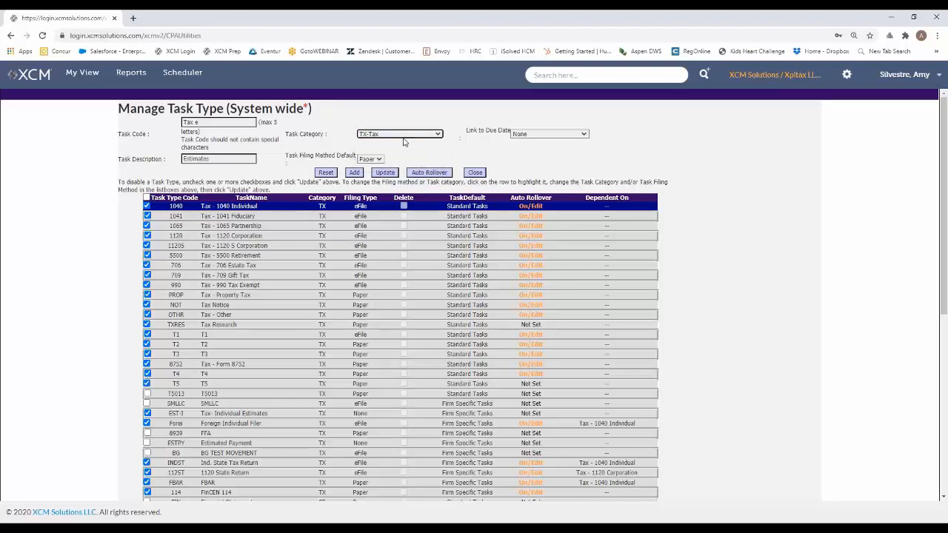
pyautogui.click(408, 139)
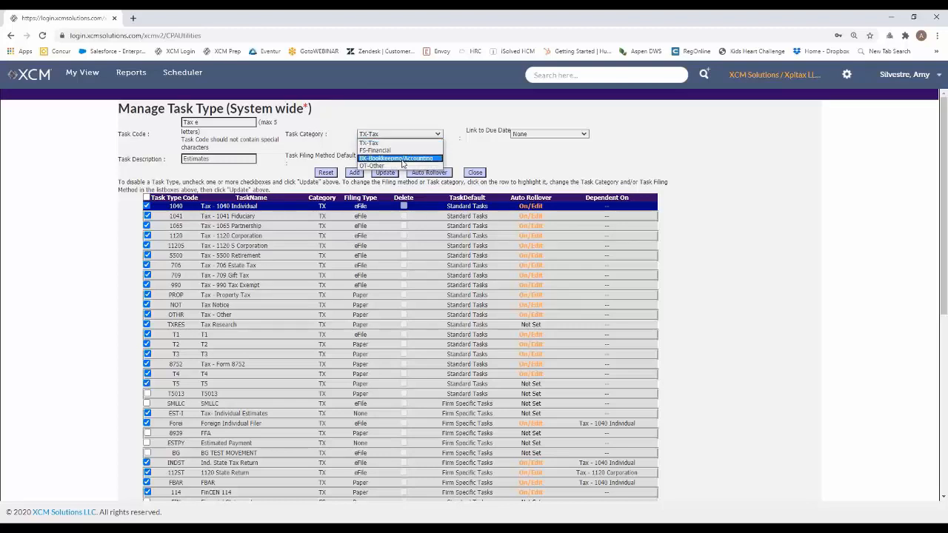
pyautogui.click(408, 139)
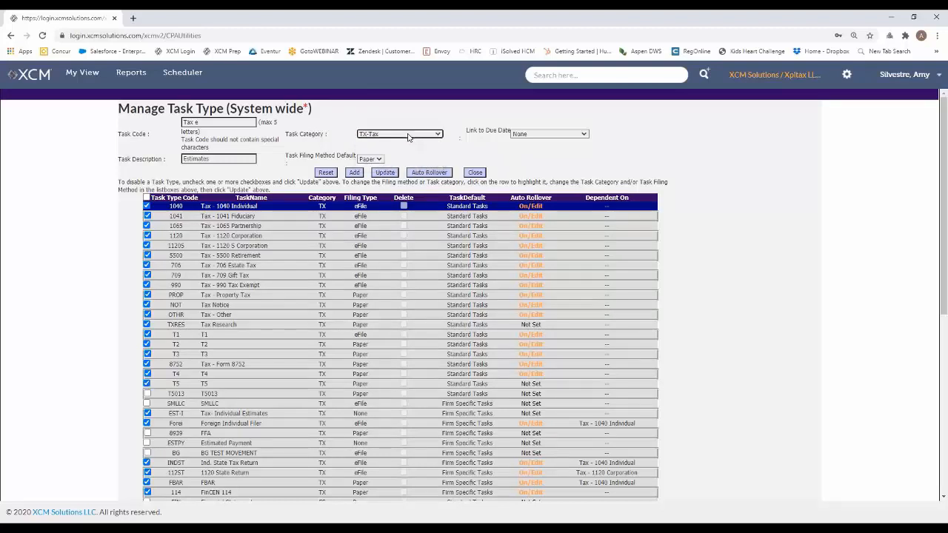
pyautogui.click(379, 159)
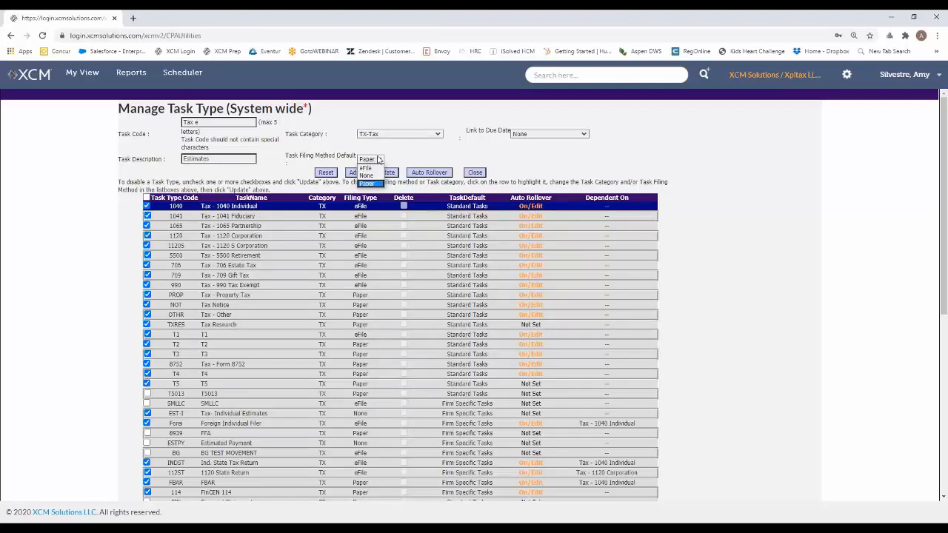
pyautogui.click(394, 149)
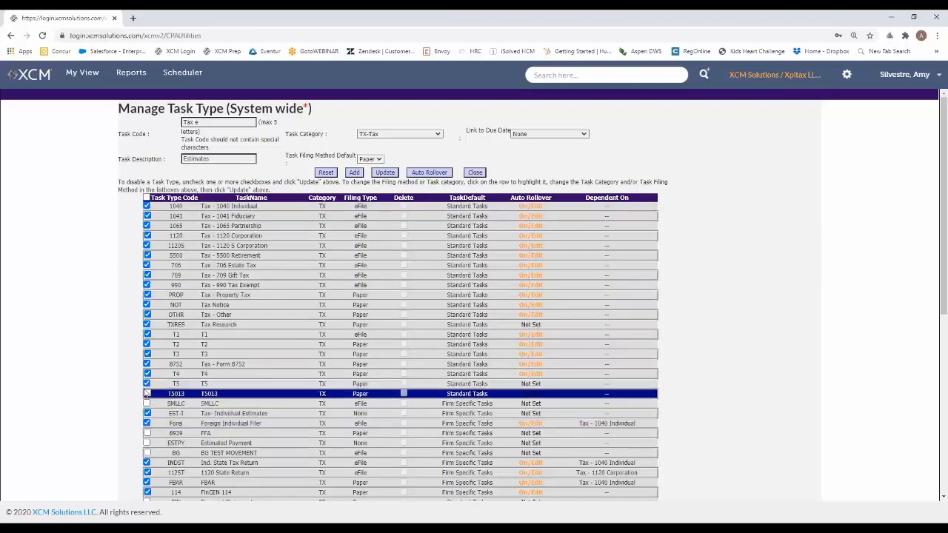
# Mark the T5013 task type as enabled, and disable it again
pyautogui.click(146, 395)
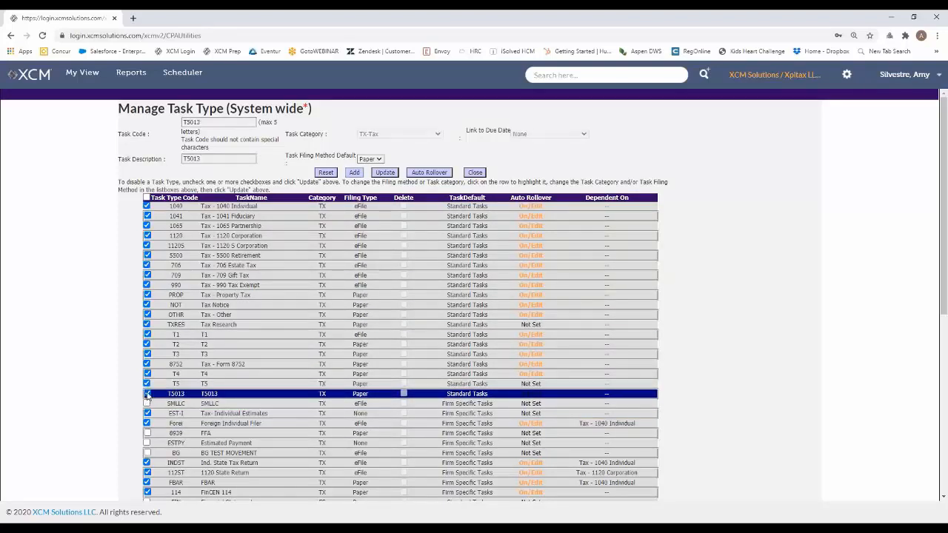
pyautogui.click(147, 394)
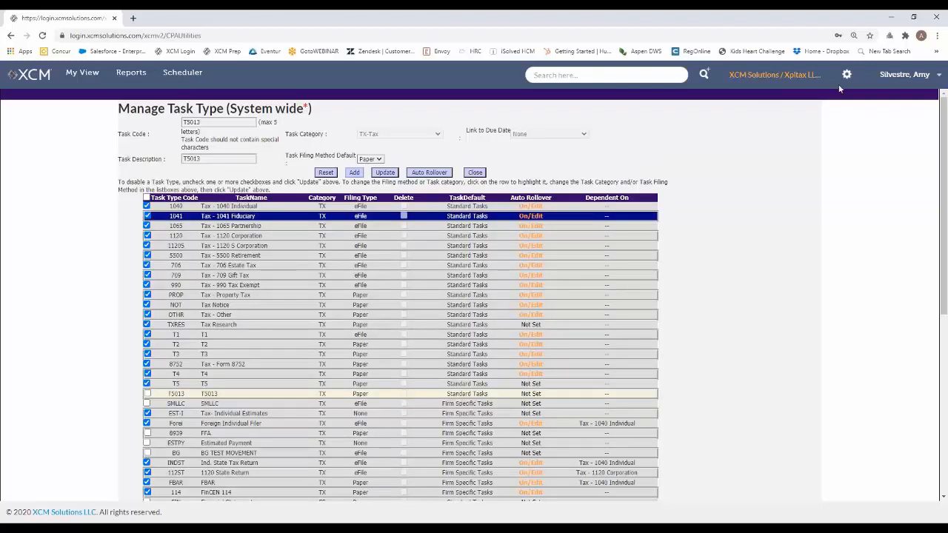
# Start a new task from My View for the chosen individual client with the task type Tax- Individual Estimates
pyautogui.click(75, 78)
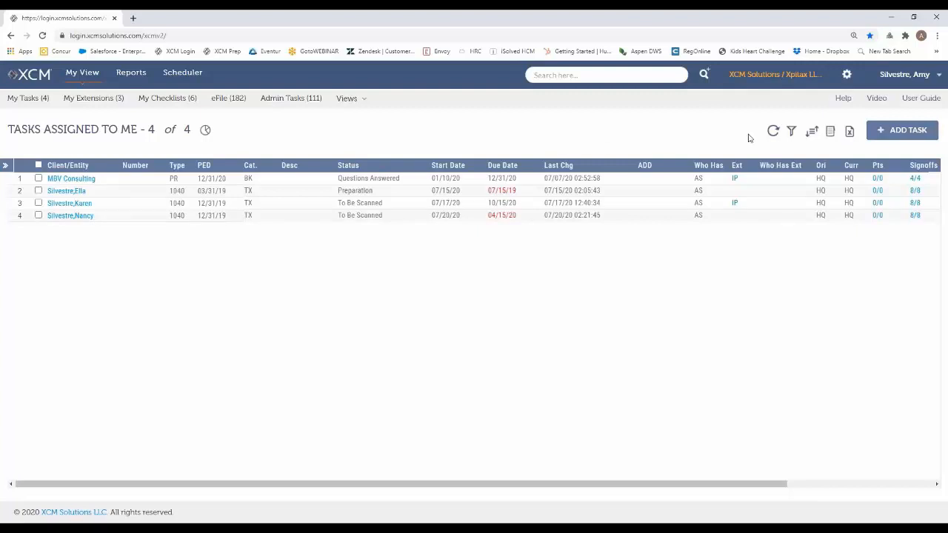
pyautogui.click(894, 135)
pyautogui.click(525, 161)
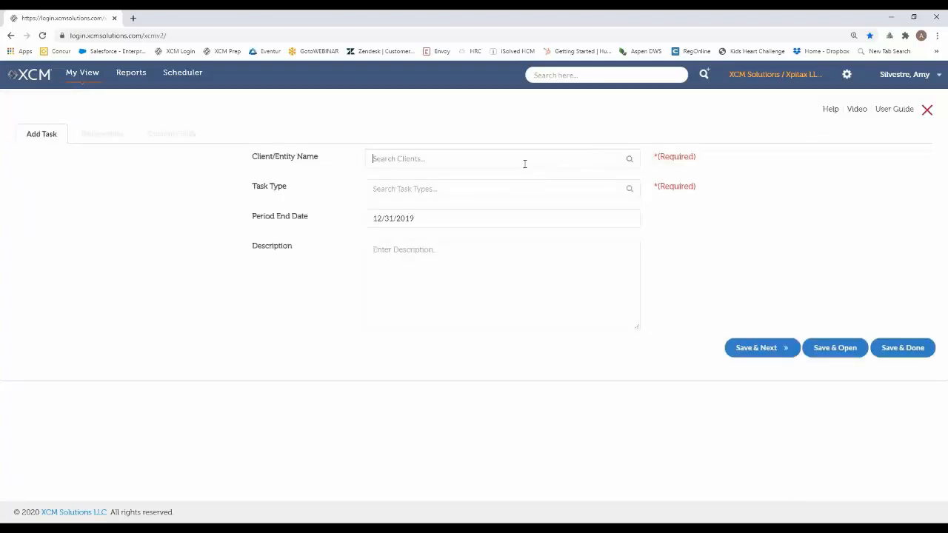
pyautogui.write('silvestre')
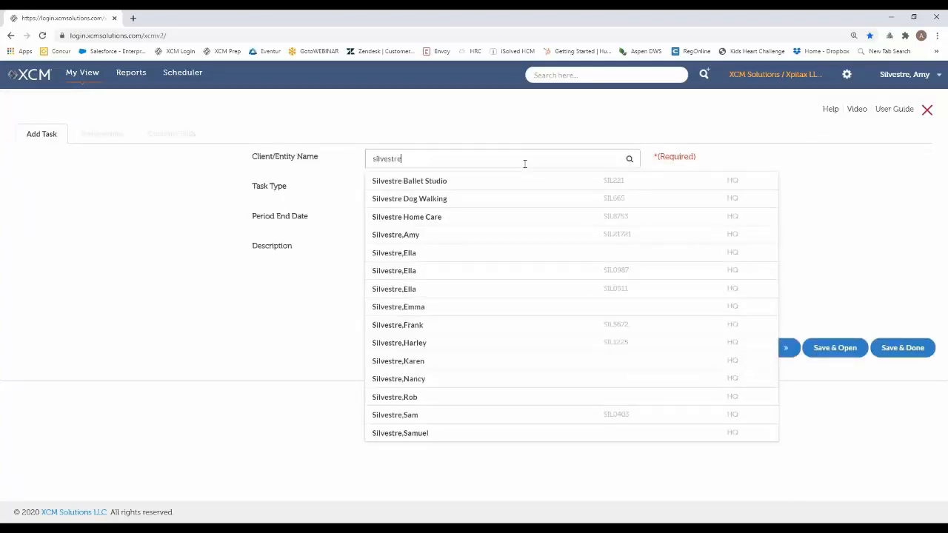
pyautogui.click(415, 379)
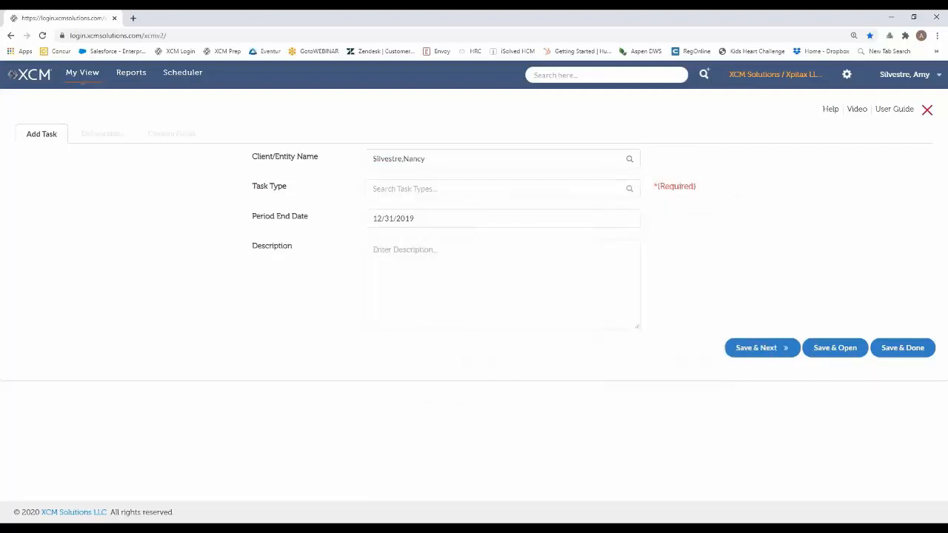
pyautogui.click(451, 189)
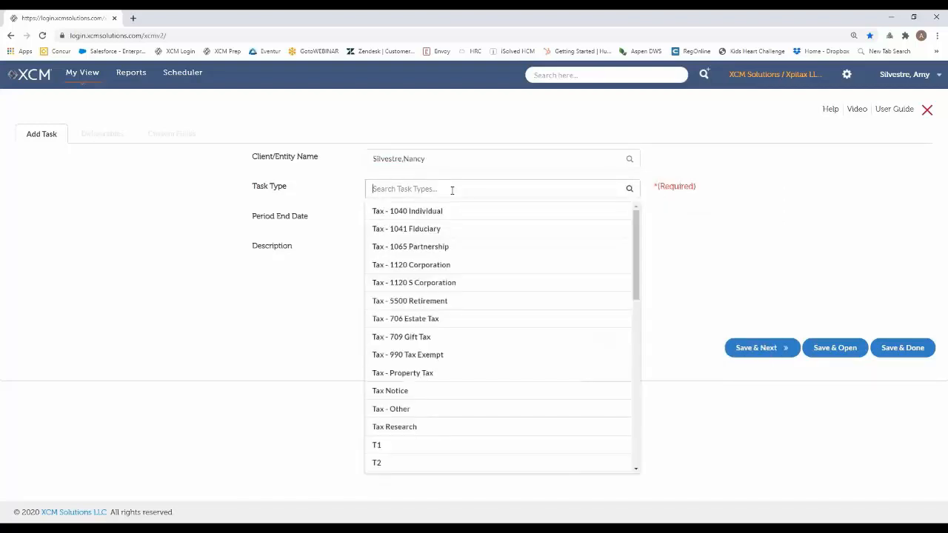
pyautogui.scroll(-5, 471, 308)
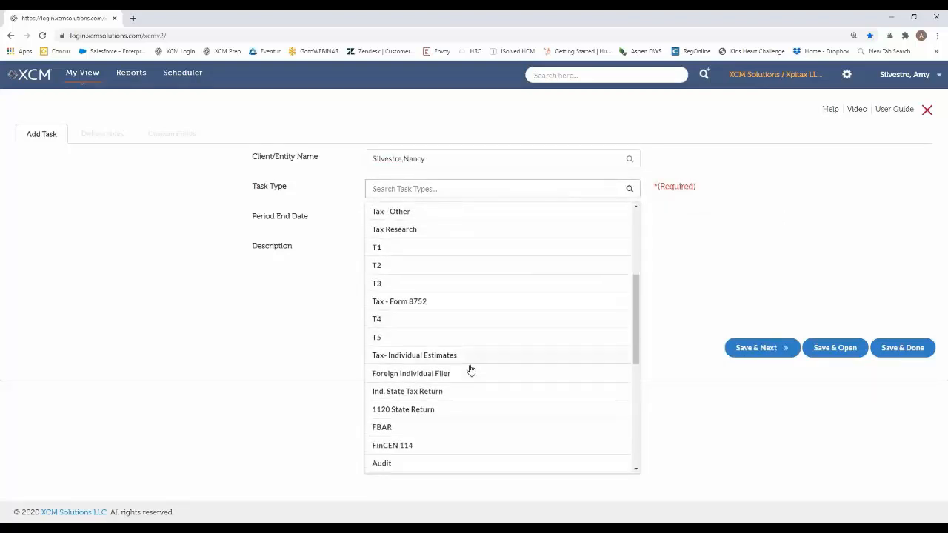
pyautogui.click(432, 358)
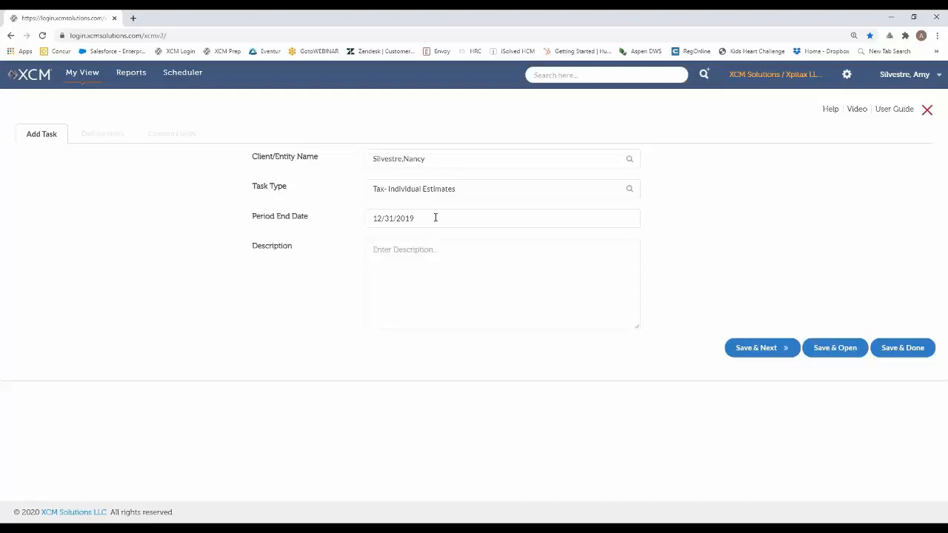
# Set the new task's period end date to 09/15/2020
pyautogui.click(435, 217)
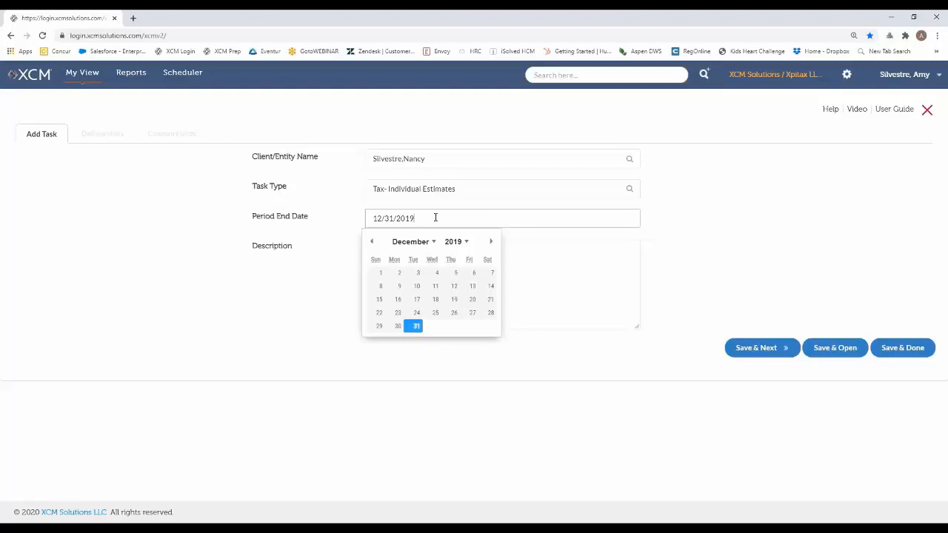
pyautogui.click(433, 240)
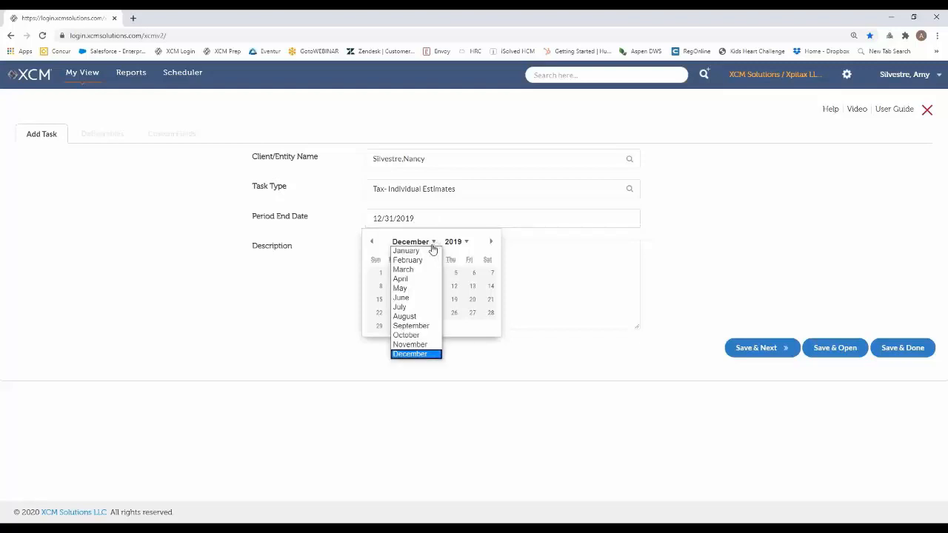
pyautogui.click(412, 325)
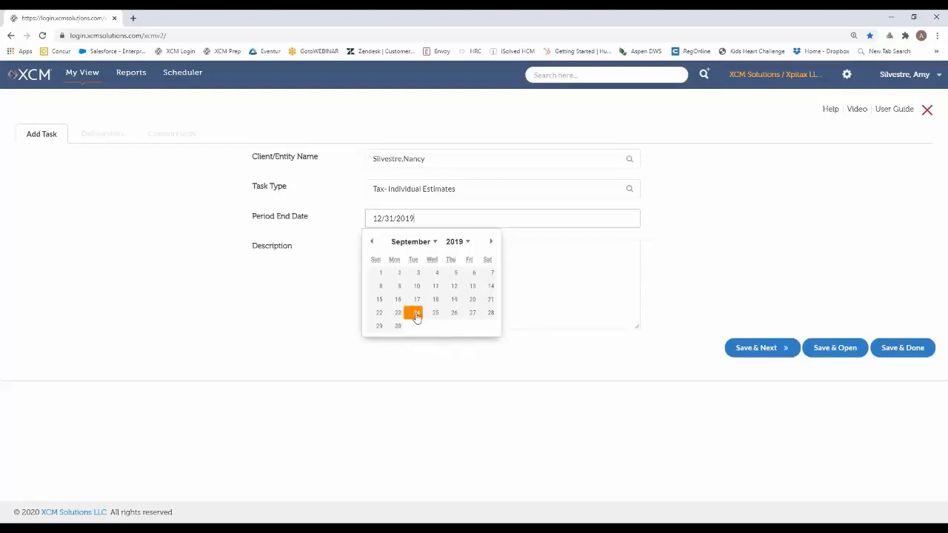
pyautogui.click(379, 299)
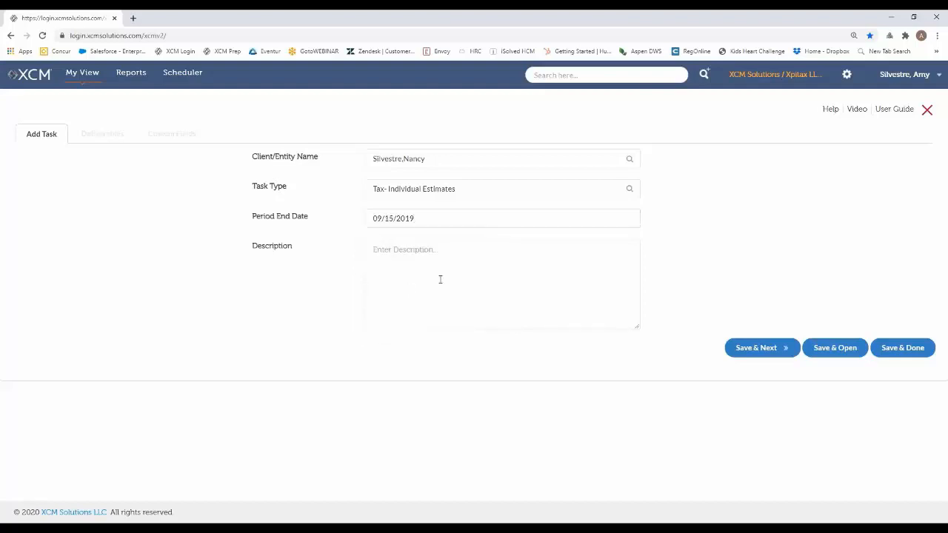
pyautogui.click(437, 219)
pyautogui.click(464, 243)
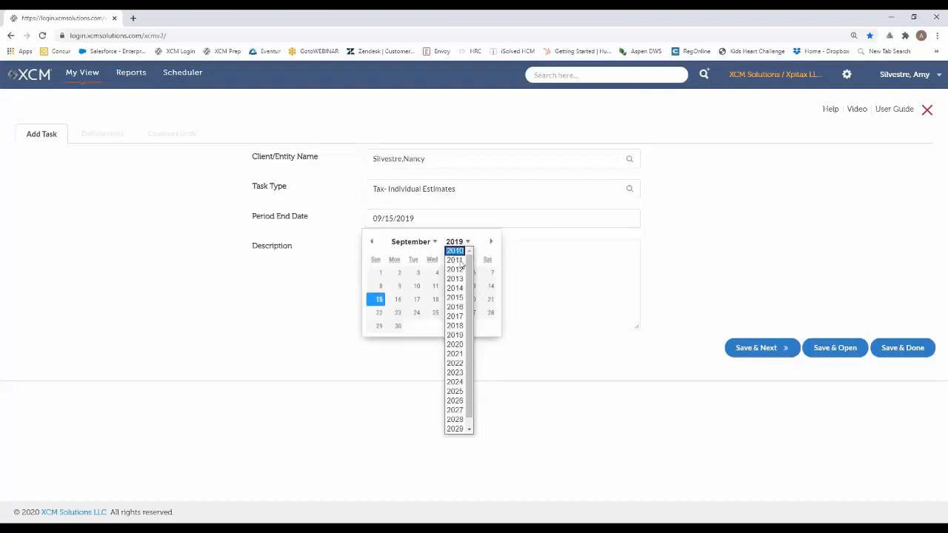
pyautogui.click(453, 345)
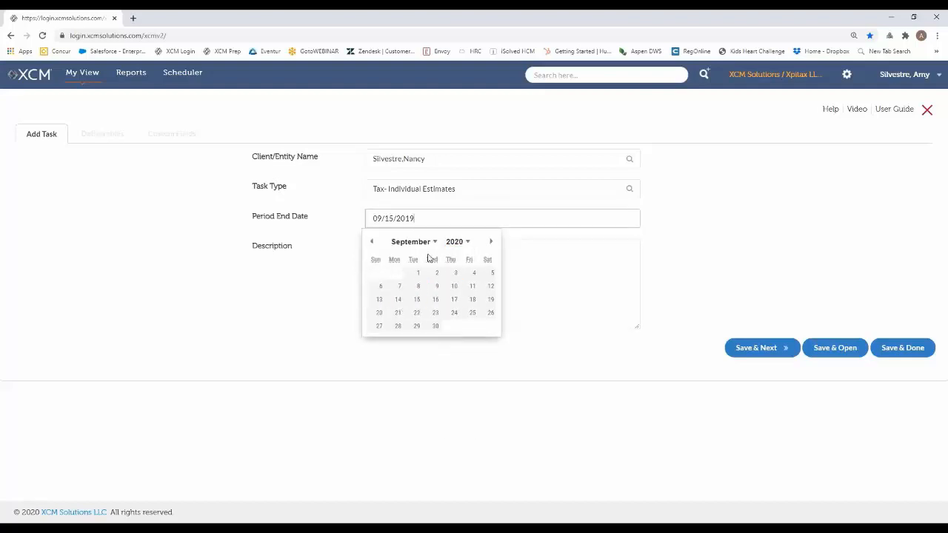
pyautogui.click(414, 300)
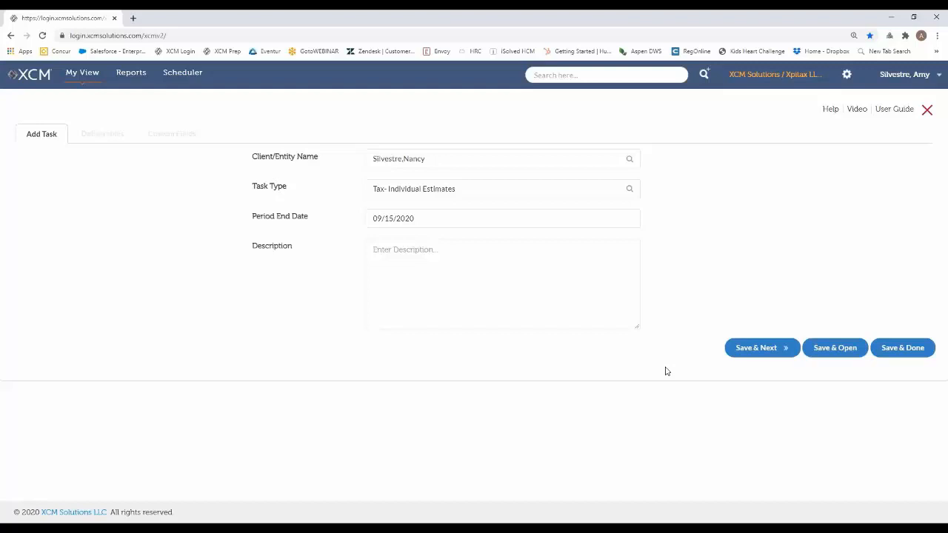
# Save the new task with the additional general deliverable Estimate-1040ES and finish creating it
pyautogui.click(755, 348)
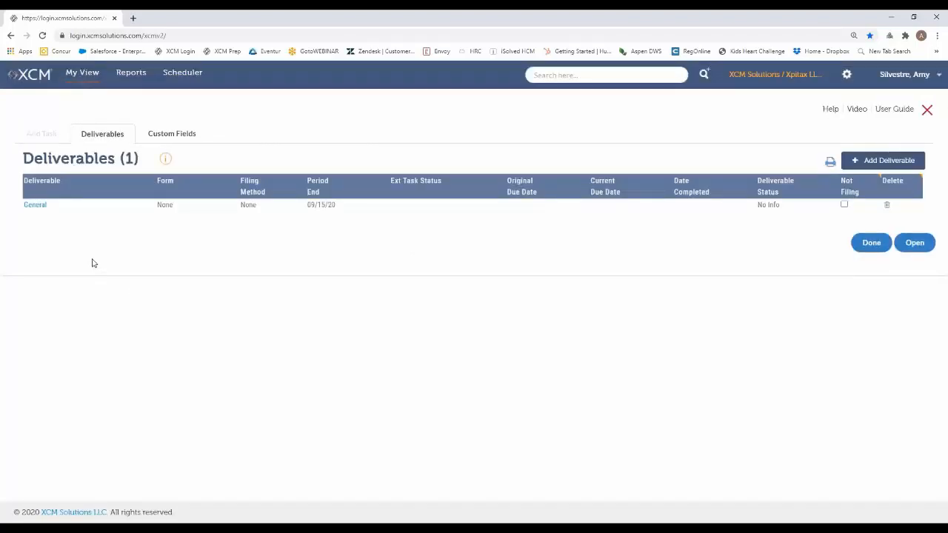
pyautogui.click(40, 214)
pyautogui.click(898, 160)
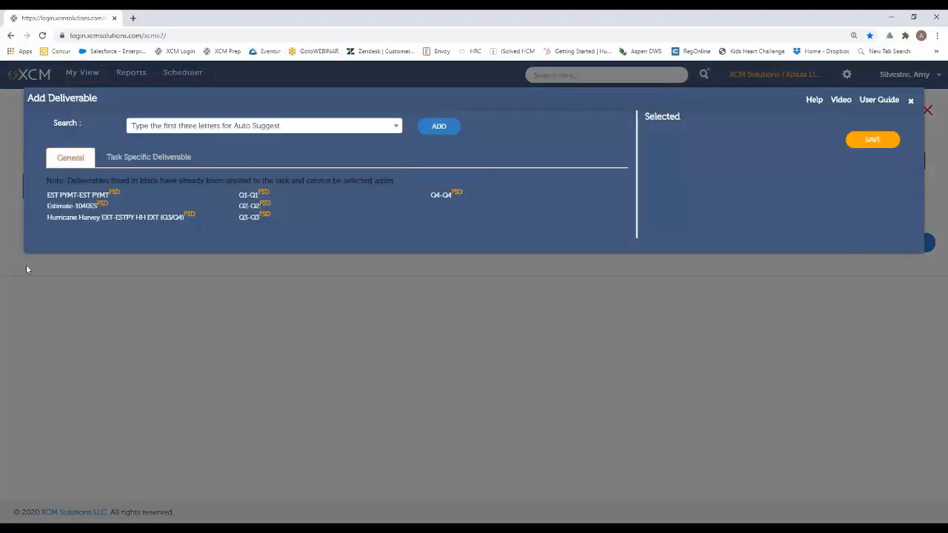
pyautogui.click(63, 207)
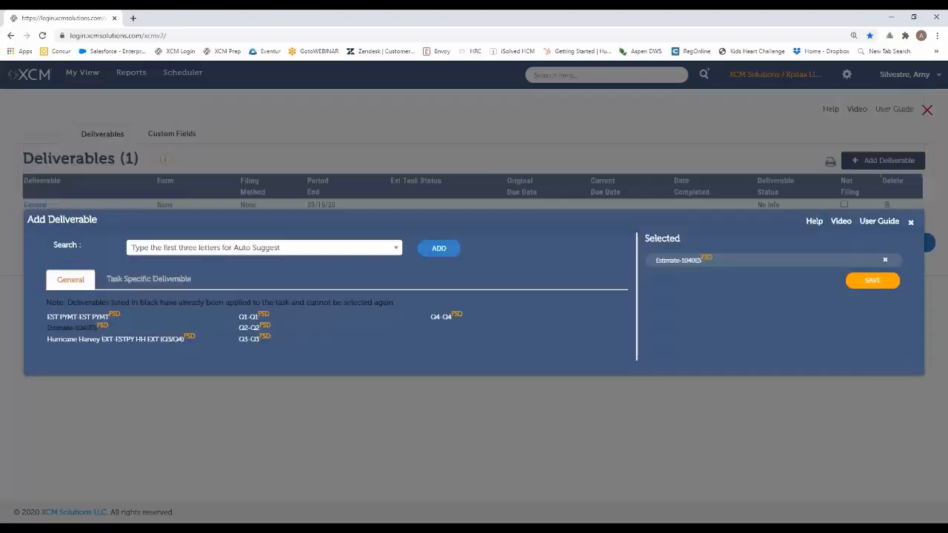
pyautogui.click(885, 285)
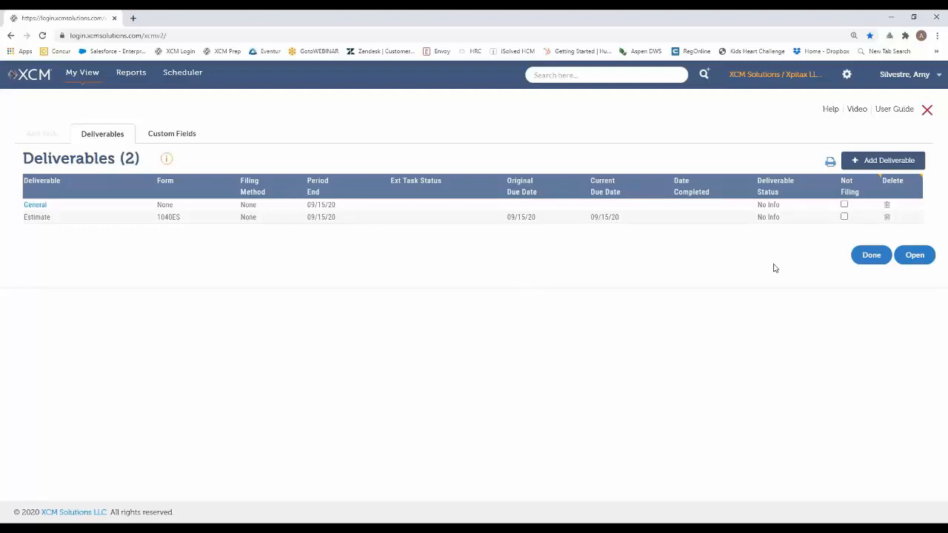
pyautogui.click(870, 255)
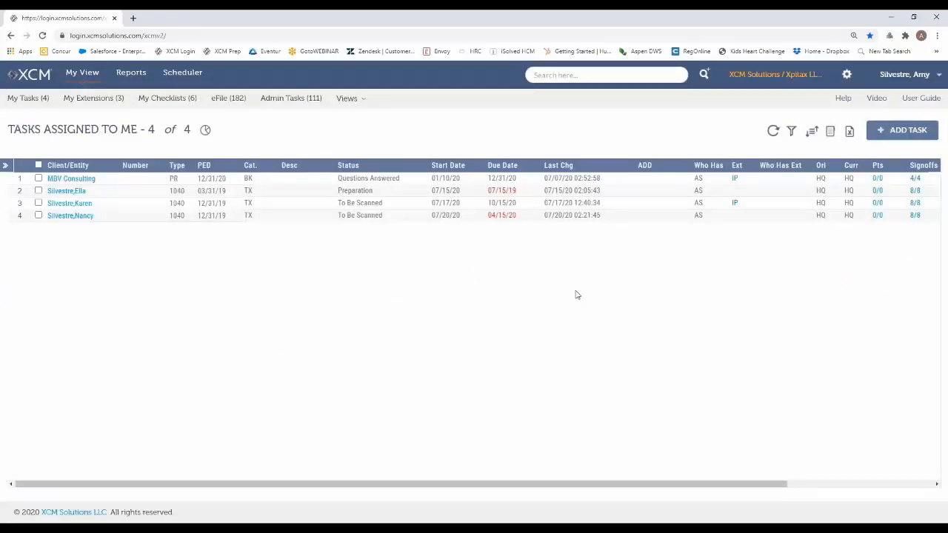
# Open the Manage Recurring Tasks utility from the administrator utilities
pyautogui.click(845, 77)
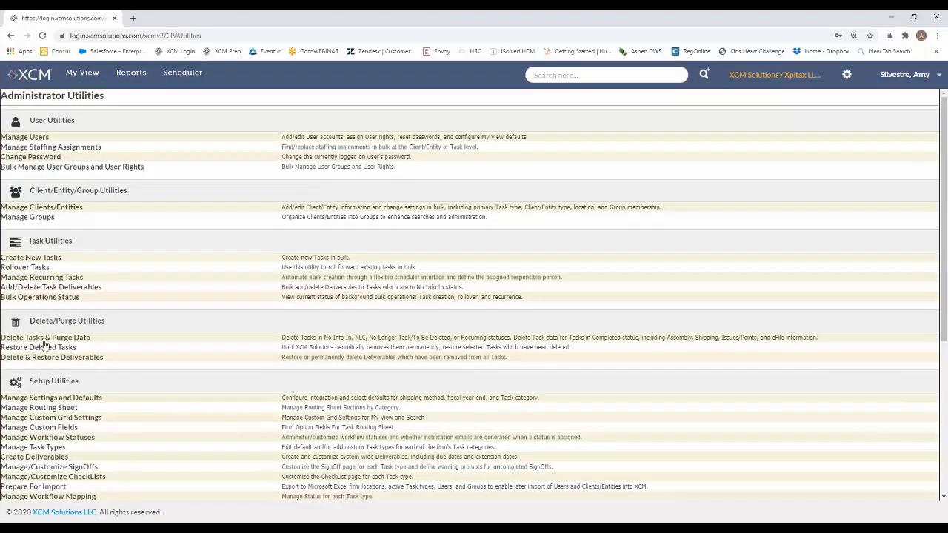
pyautogui.scroll(-1, 141, 305)
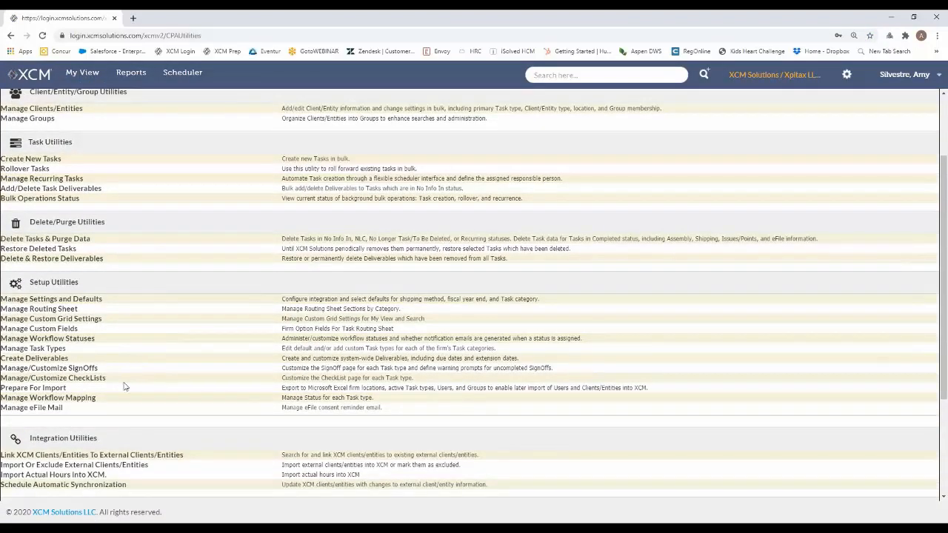
pyautogui.scroll(-1, 167, 348)
pyautogui.scroll(-2, 190, 301)
pyautogui.scroll(2, 165, 298)
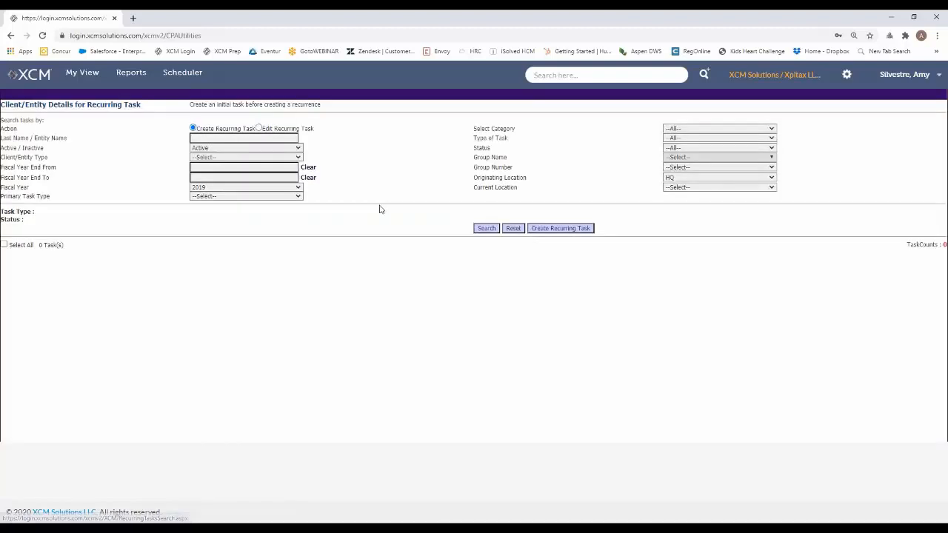
# Search for tasks to make recurring by the client's last name and fiscal year 2020
pyautogui.click(226, 137)
pyautogui.write('silve')
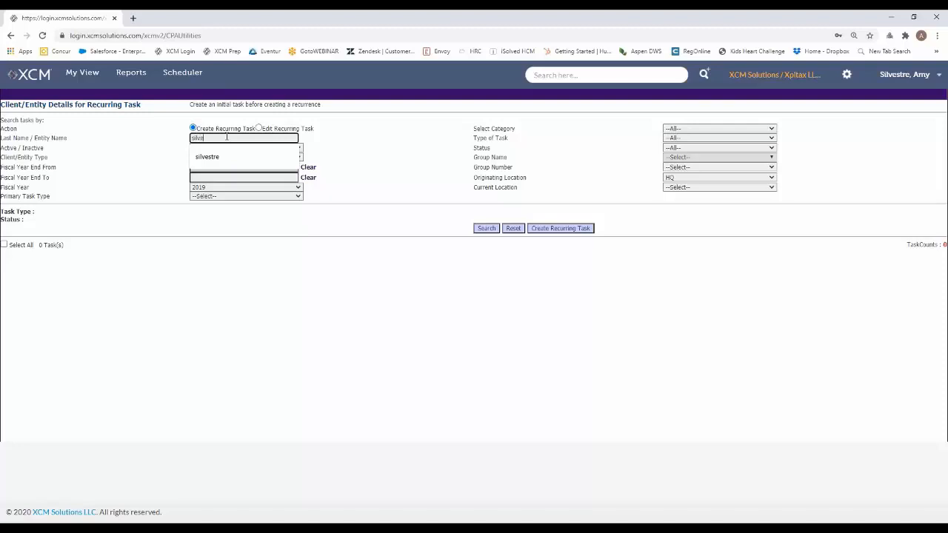
pyautogui.write('stre')
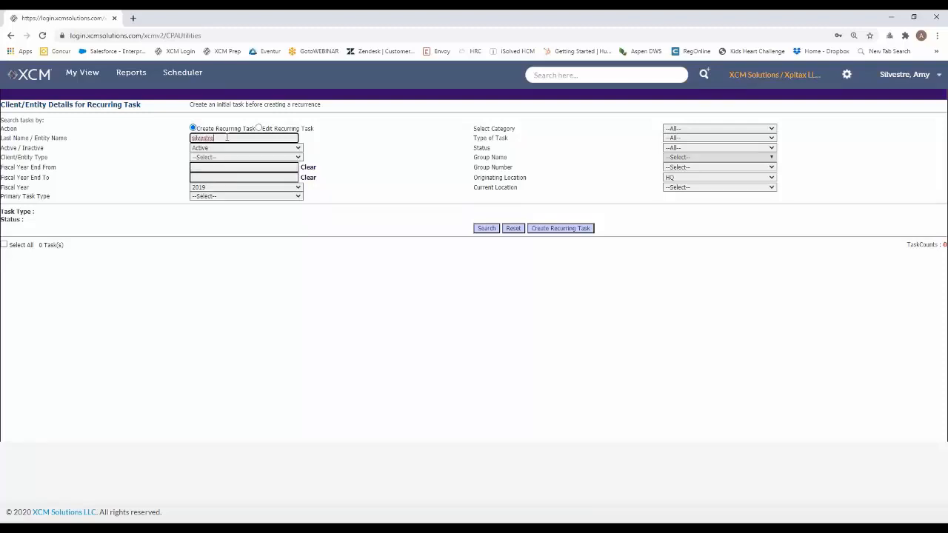
pyautogui.click(220, 188)
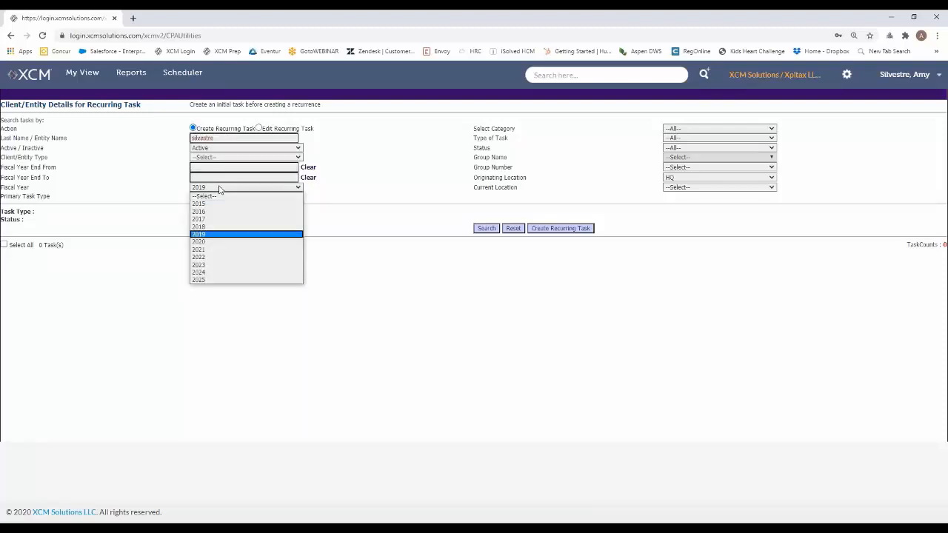
pyautogui.click(229, 241)
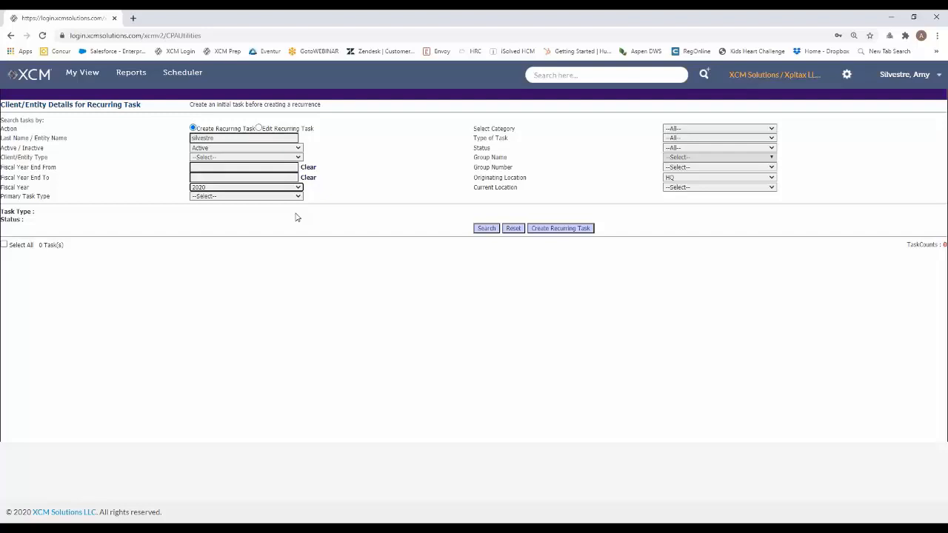
pyautogui.click(487, 229)
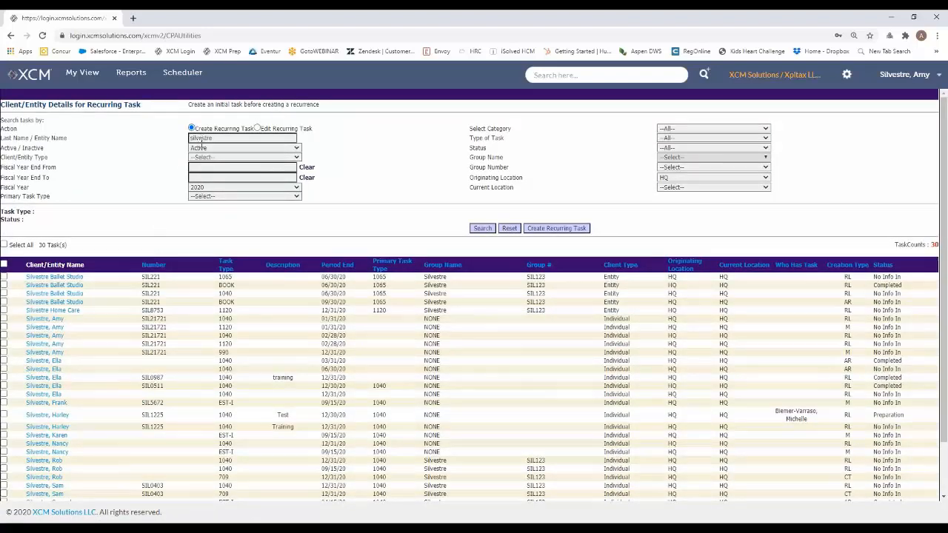
# Select the chosen individual client's EST-I task with period end 09/15/20 and start creating a recurring task from it
pyautogui.scroll(-1, 95, 343)
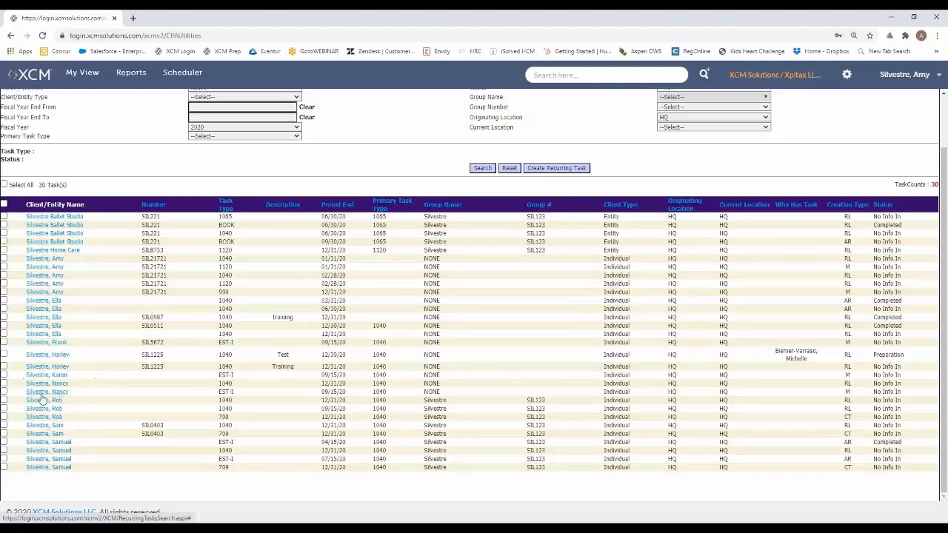
pyautogui.click(5, 392)
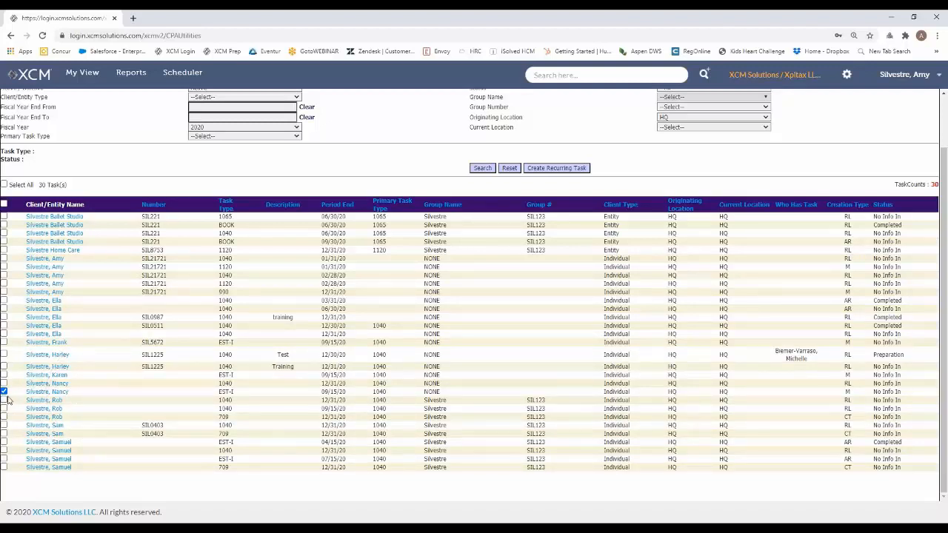
pyautogui.click(565, 169)
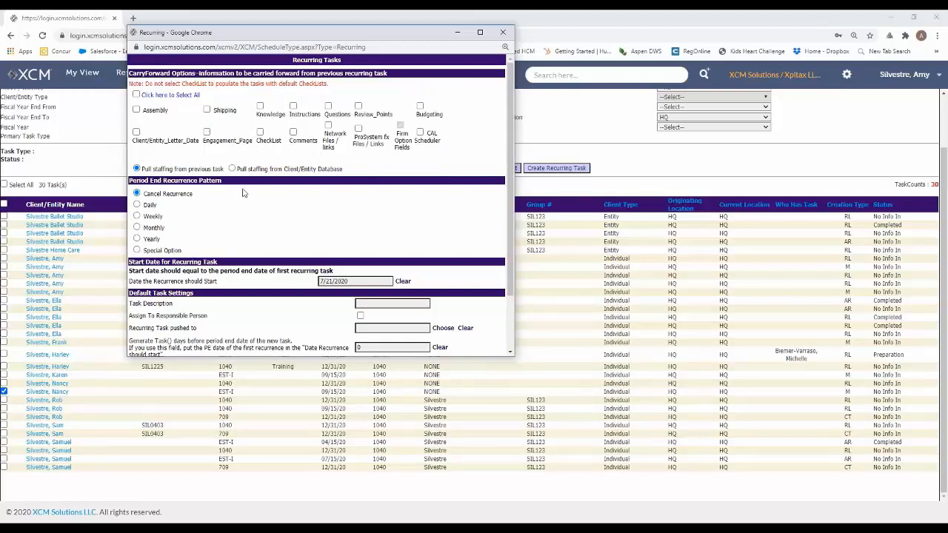
# Choose the Special Option recurrence pattern and set its first period end date to 04/15
pyautogui.scroll(-1, 244, 193)
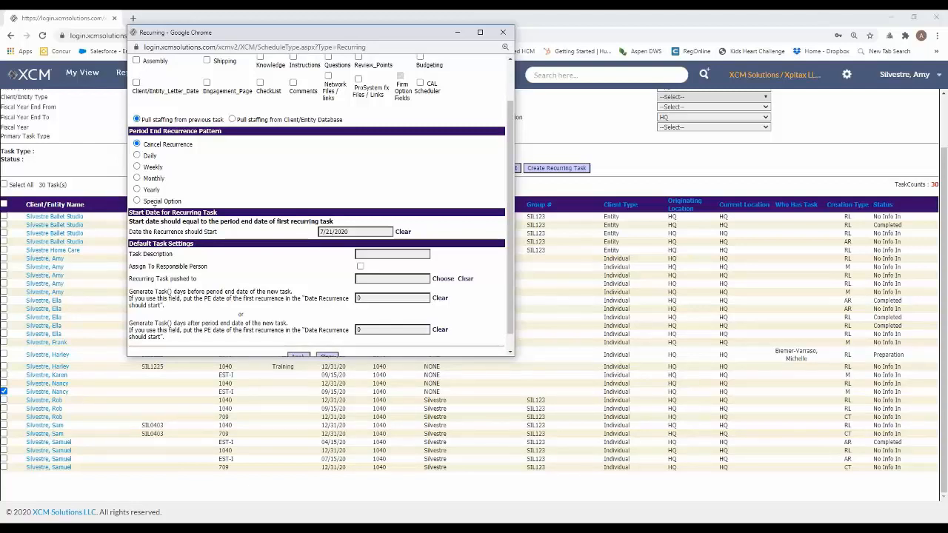
pyautogui.press('ctrl')
pyautogui.press('ctrl')
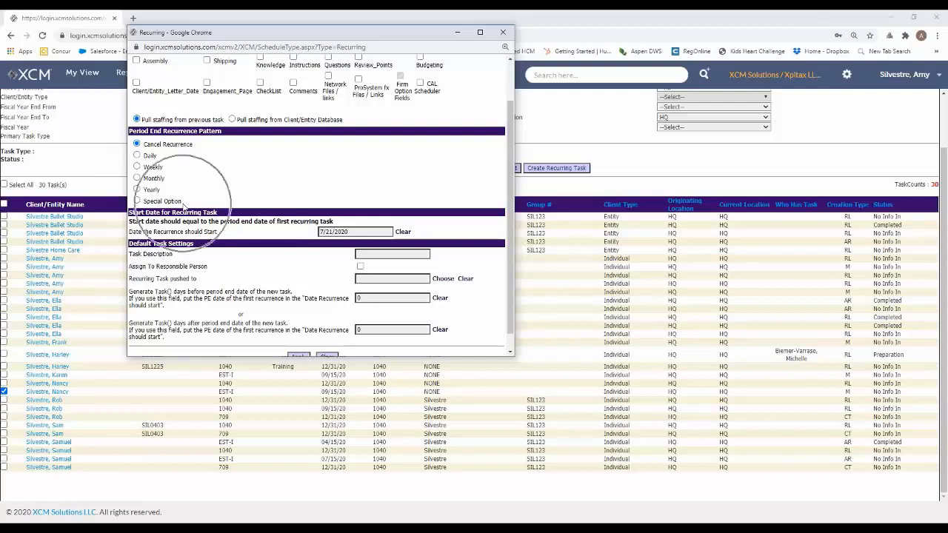
pyautogui.click(138, 201)
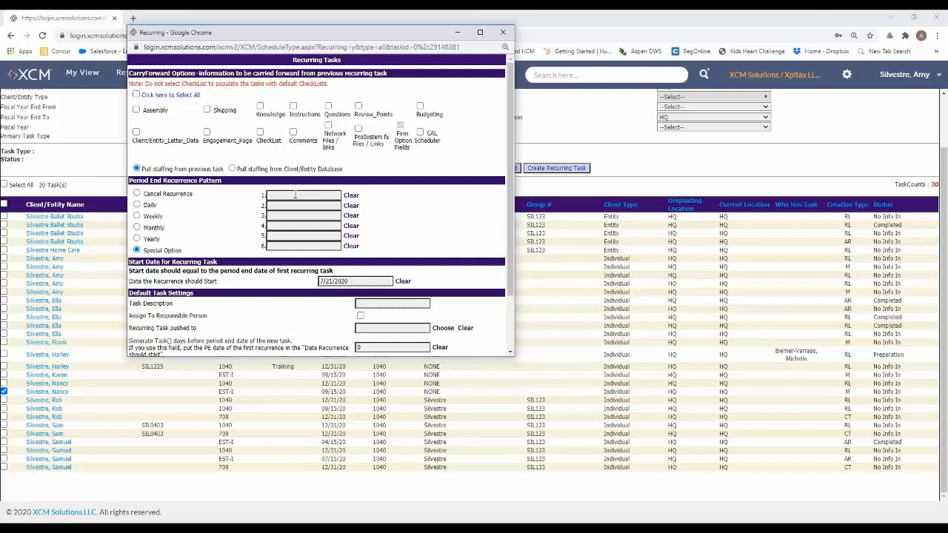
pyautogui.click(295, 195)
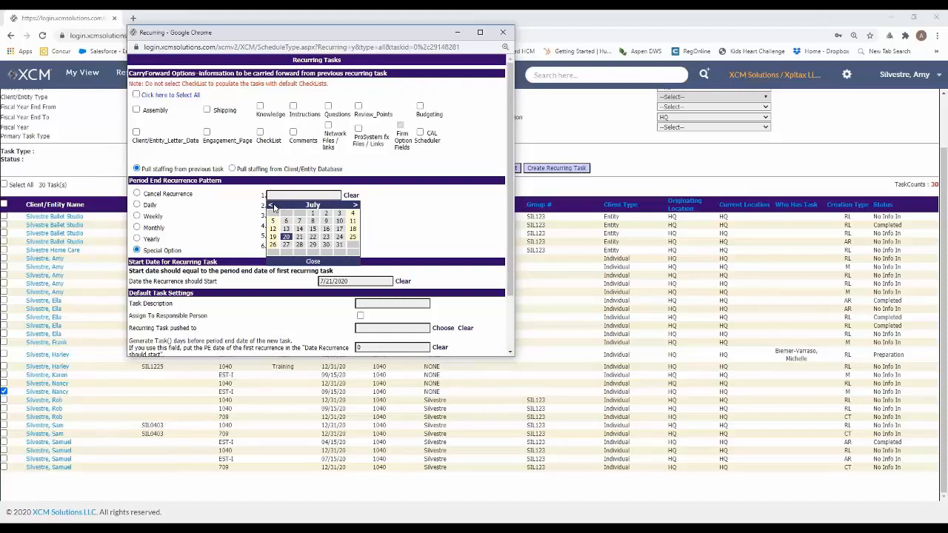
pyautogui.click(271, 206)
pyautogui.click(271, 205)
pyautogui.click(270, 206)
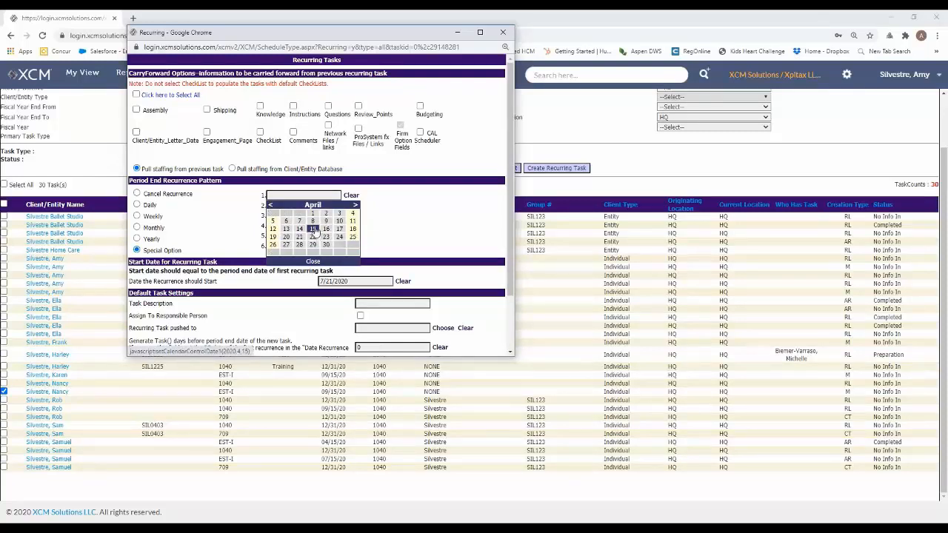
pyautogui.click(314, 230)
pyautogui.click(305, 196)
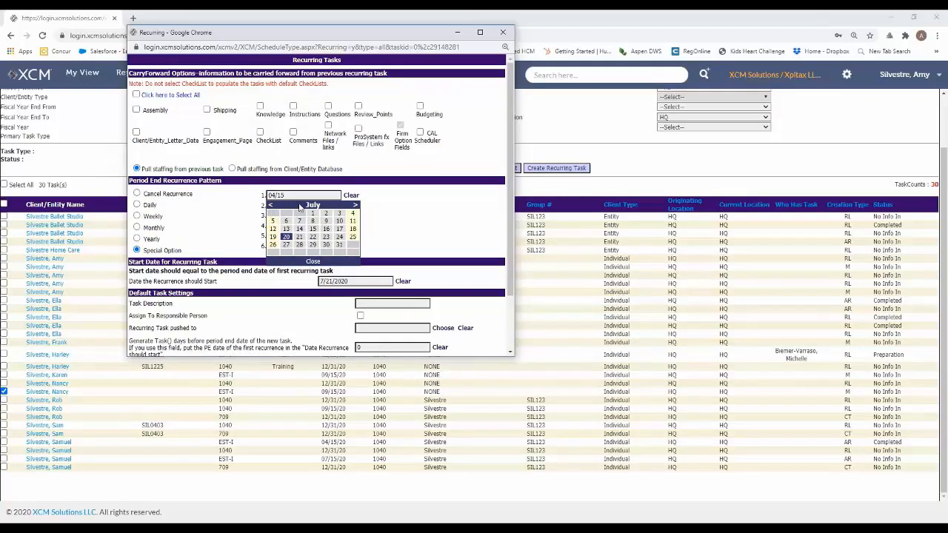
pyautogui.click(271, 206)
pyautogui.click(271, 206)
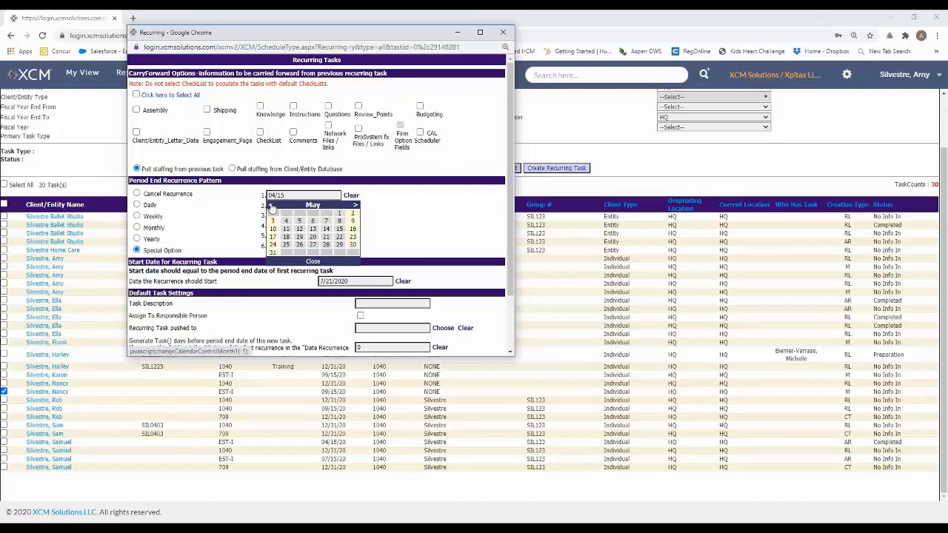
pyautogui.click(271, 206)
pyautogui.click(312, 228)
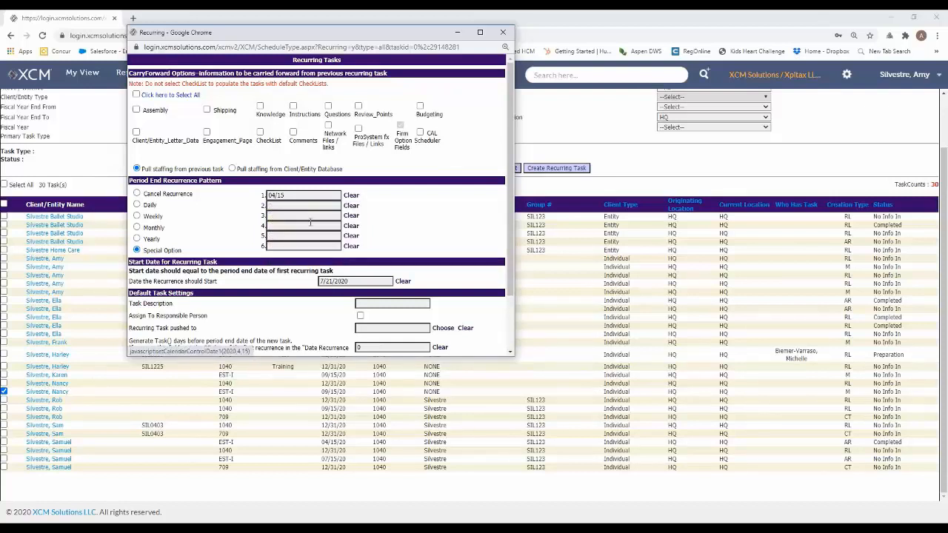
# Set the second period end date of the recurrence to 06/15 and the third to 09/15
pyautogui.click(304, 205)
pyautogui.click(271, 216)
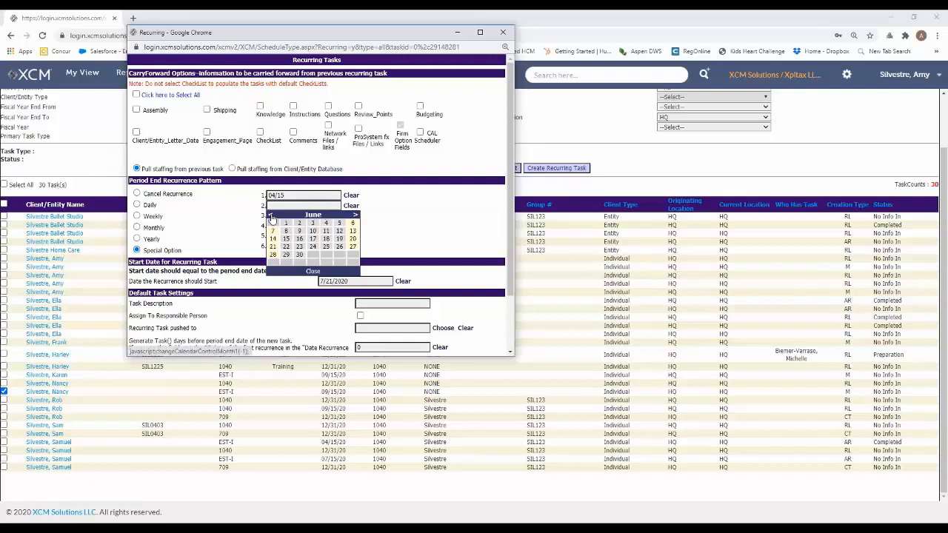
pyautogui.click(286, 239)
pyautogui.click(283, 215)
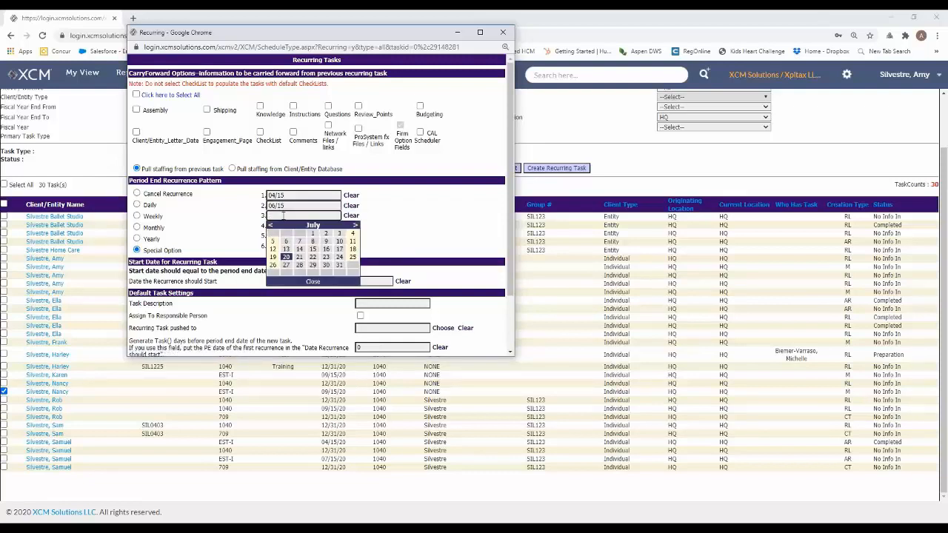
pyautogui.click(355, 224)
pyautogui.click(355, 225)
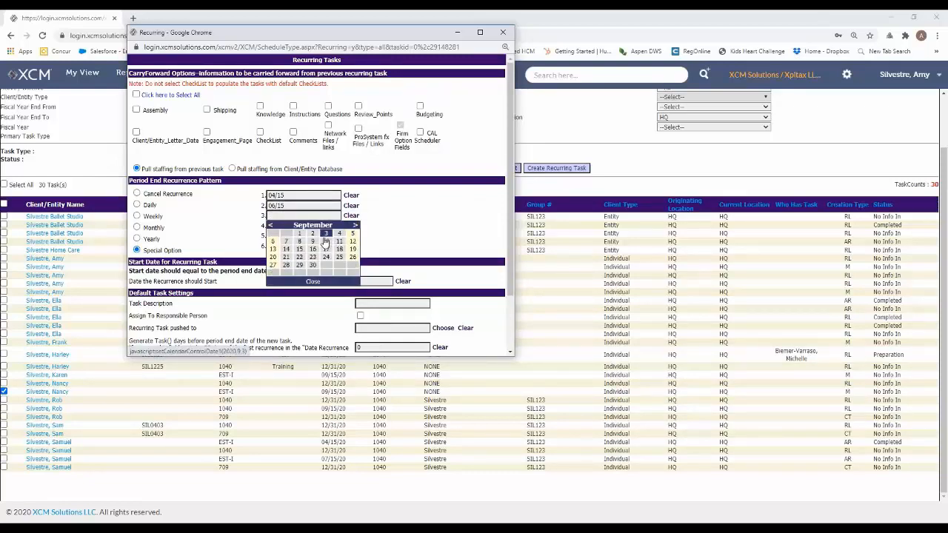
pyautogui.click(299, 248)
# Set the fourth period end date of the recurrence to 01/15
pyautogui.click(281, 226)
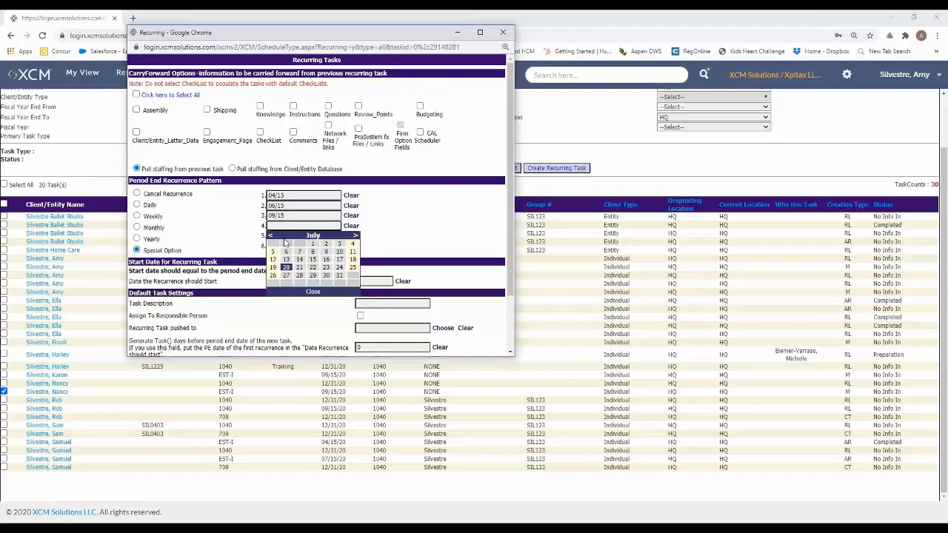
pyautogui.click(355, 235)
pyautogui.click(355, 236)
pyautogui.click(355, 235)
pyautogui.click(354, 236)
pyautogui.click(354, 235)
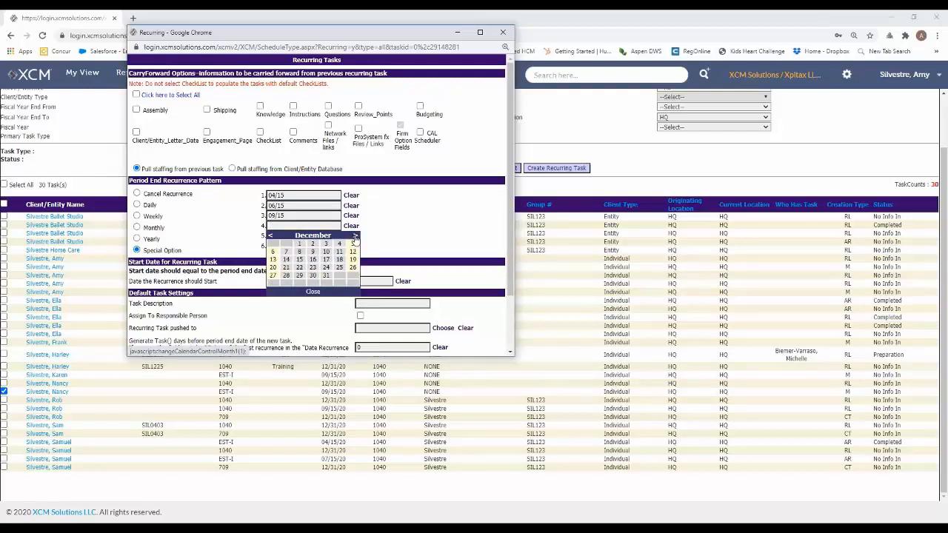
pyautogui.click(354, 237)
pyautogui.click(335, 260)
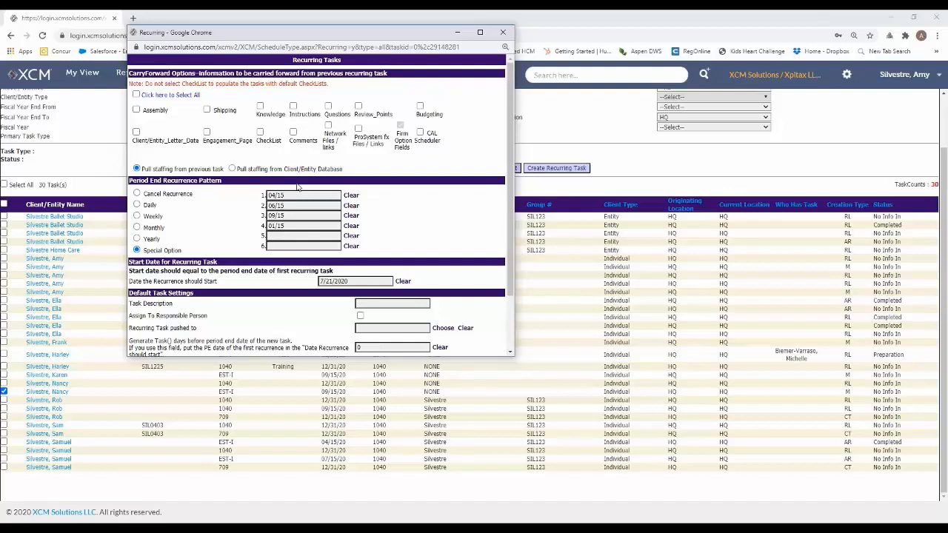
# Clear the default recurrence start date and set it to 10/15/2020
pyautogui.scroll(-2, 243, 284)
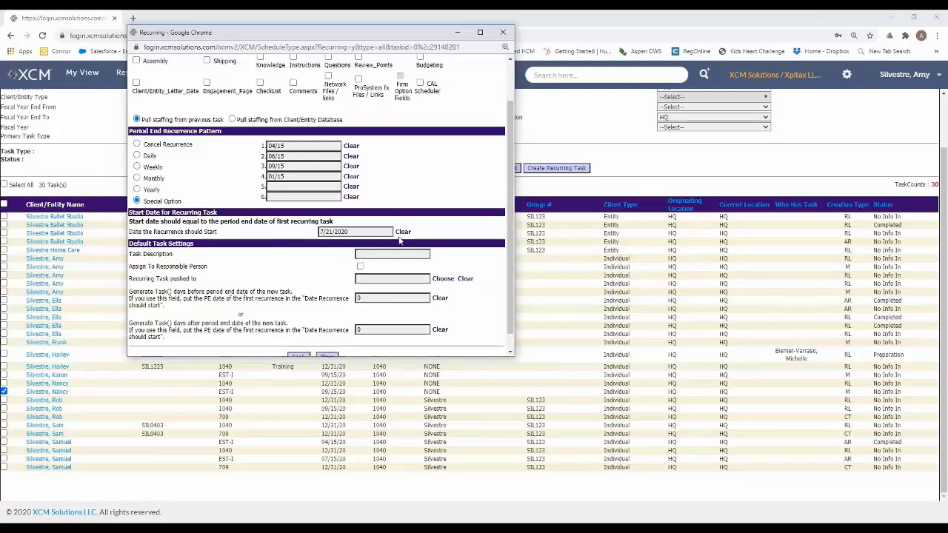
pyautogui.click(403, 232)
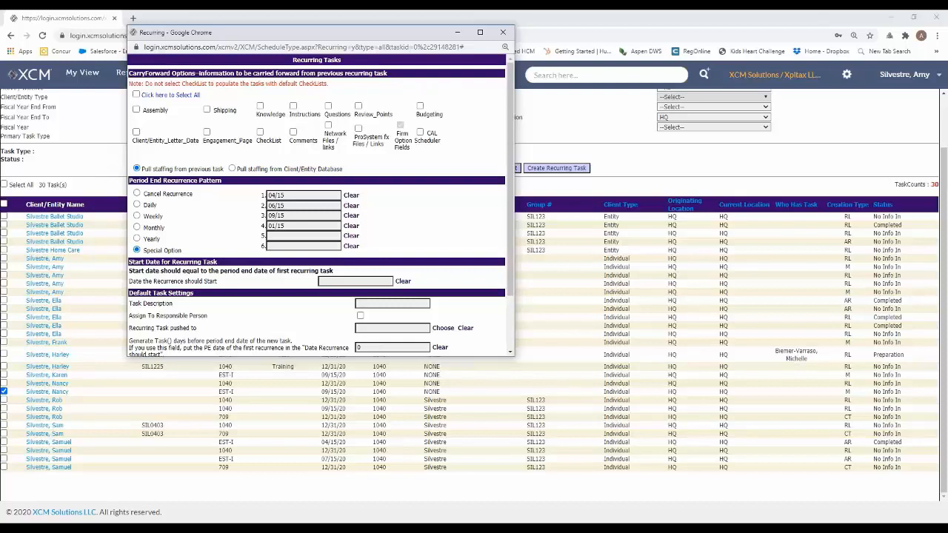
pyautogui.click(355, 281)
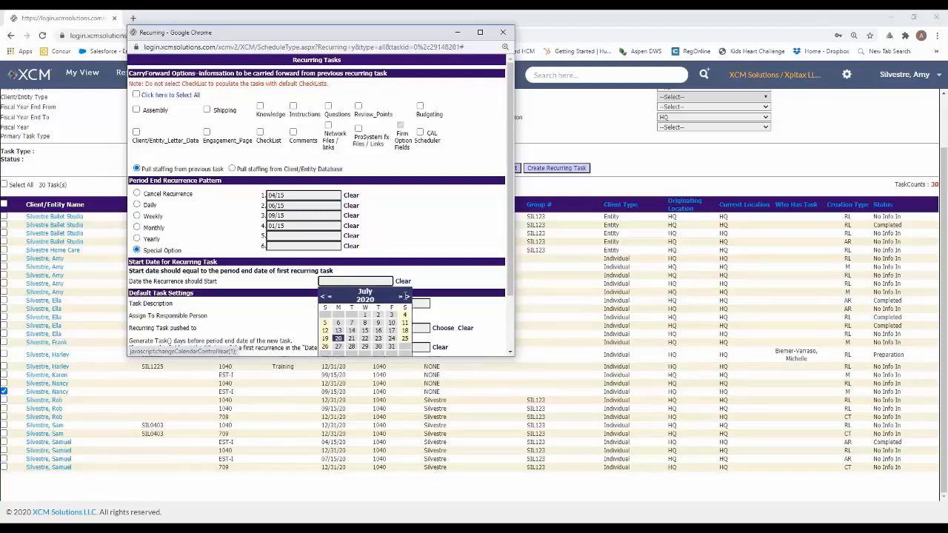
pyautogui.click(407, 296)
pyautogui.click(407, 297)
pyautogui.click(407, 296)
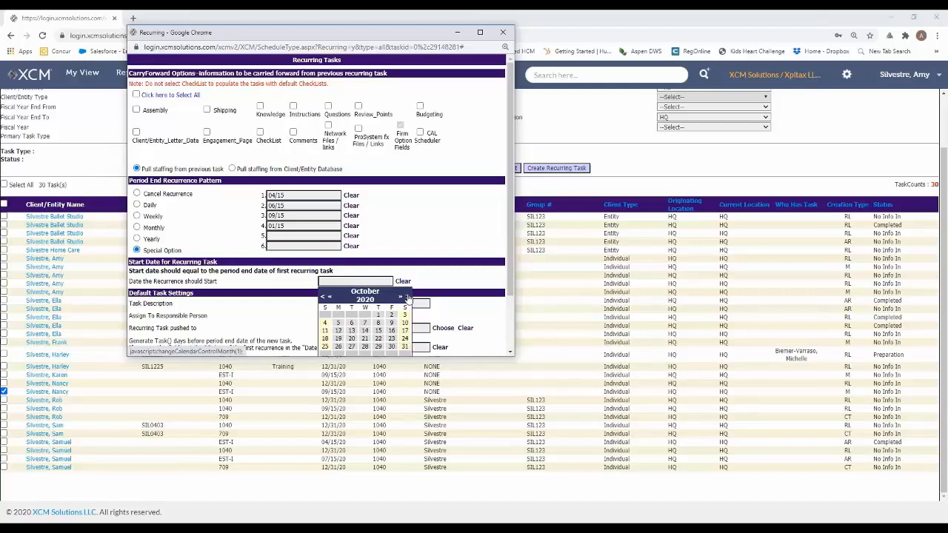
pyautogui.click(378, 330)
# Set the date the recurrence should start to 01/15/2021
pyautogui.scroll(-2, 433, 268)
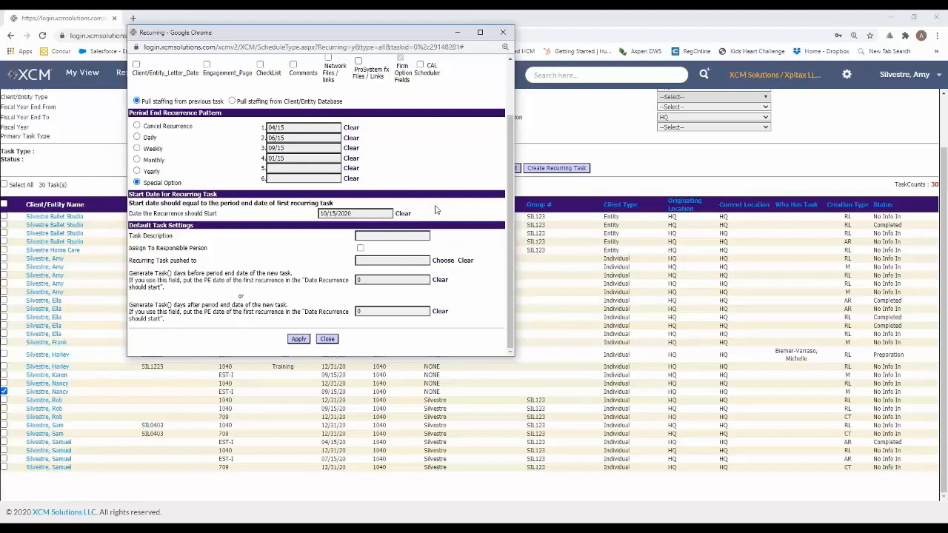
pyautogui.click(388, 213)
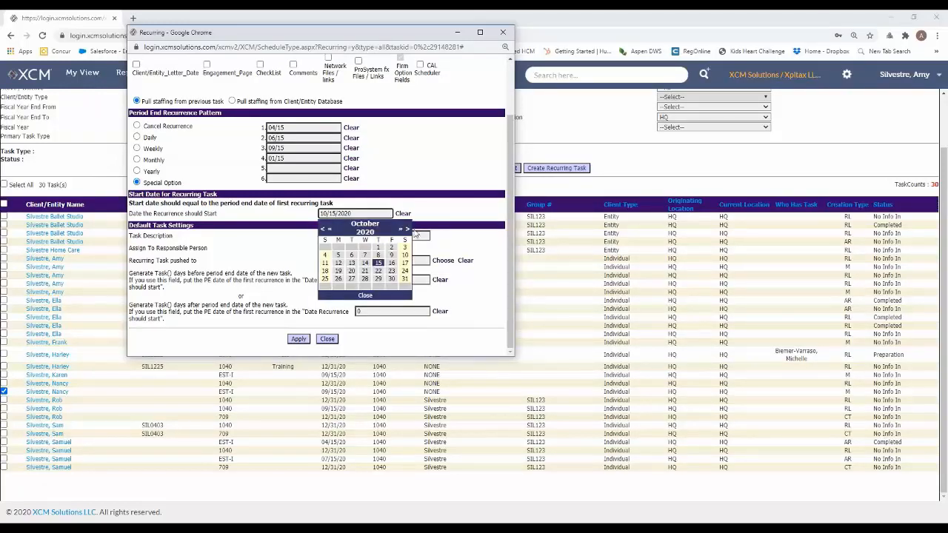
pyautogui.click(406, 229)
pyautogui.click(406, 230)
pyautogui.click(406, 229)
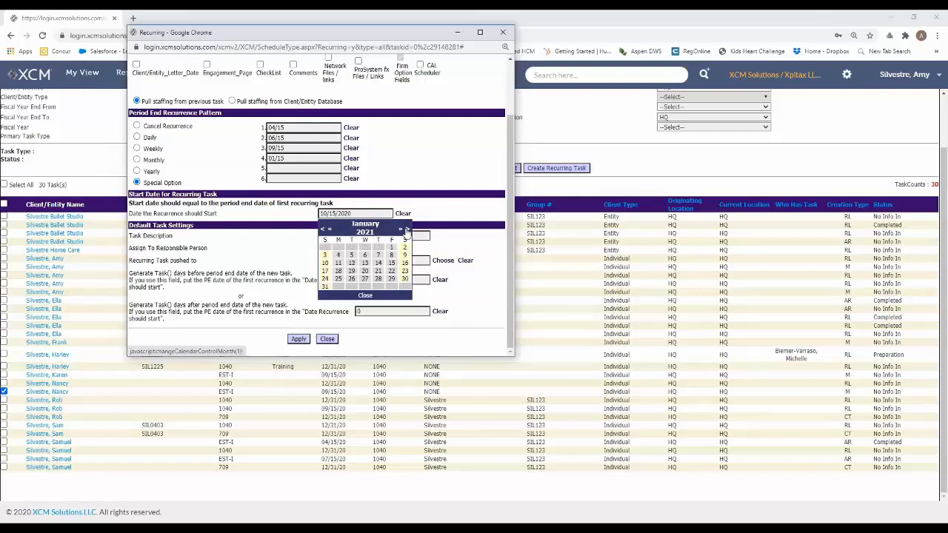
pyautogui.click(390, 263)
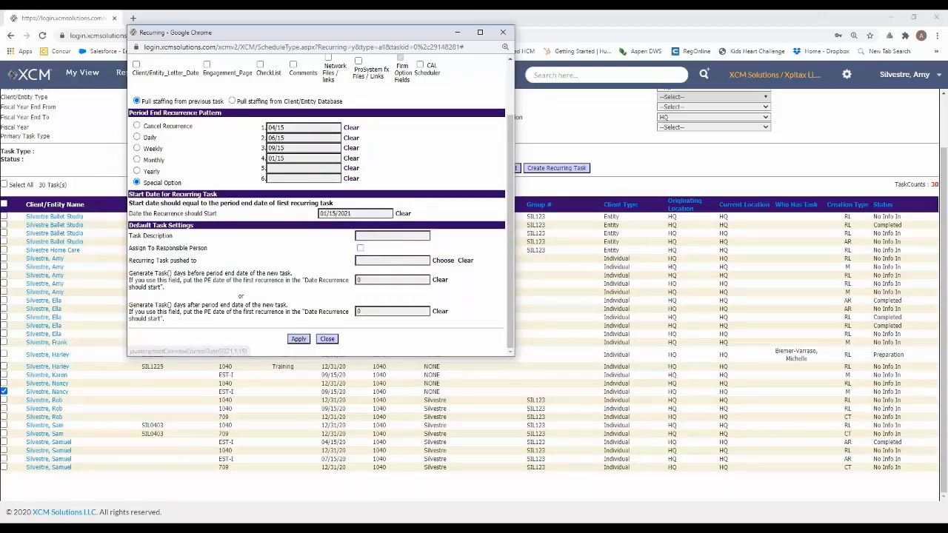
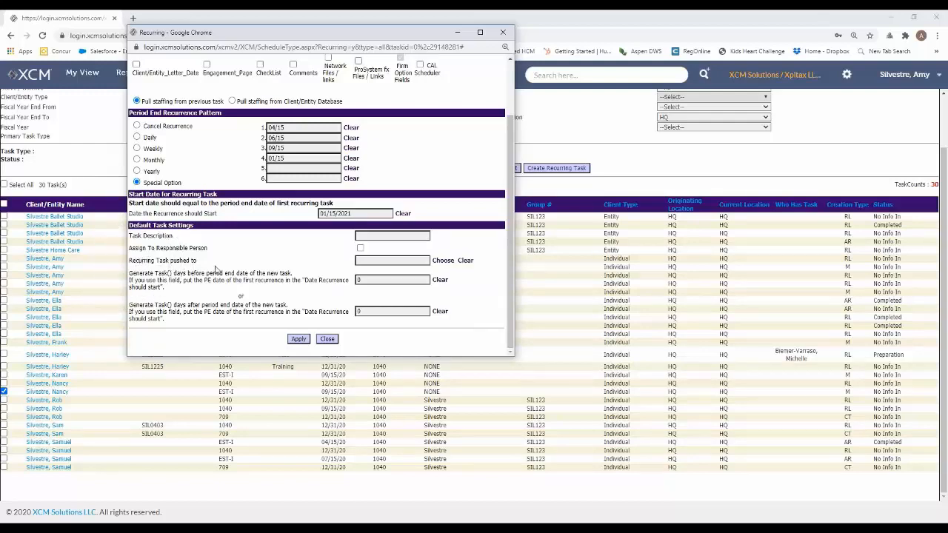
# Choose the active staff member with the presenter's name as the person the recurring task is pushed to
pyautogui.click(443, 261)
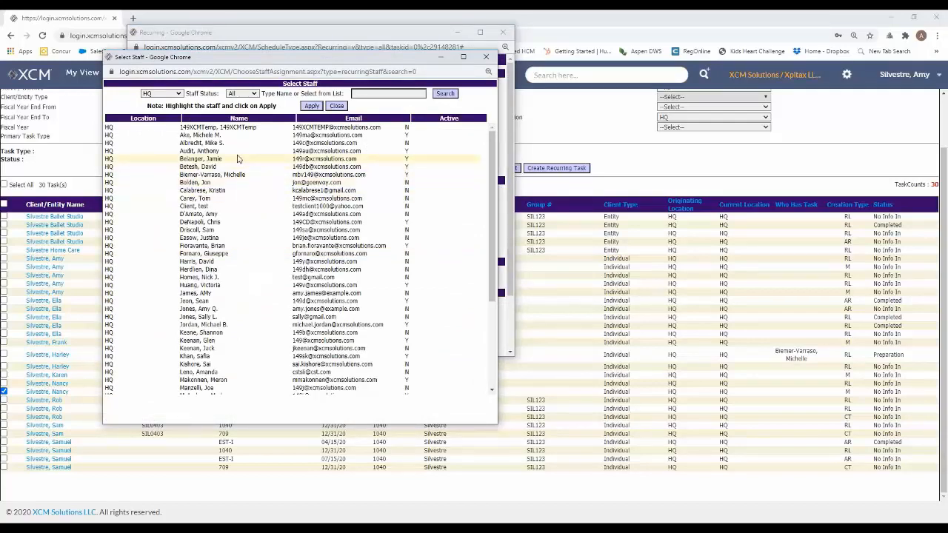
pyautogui.scroll(-1, 232, 158)
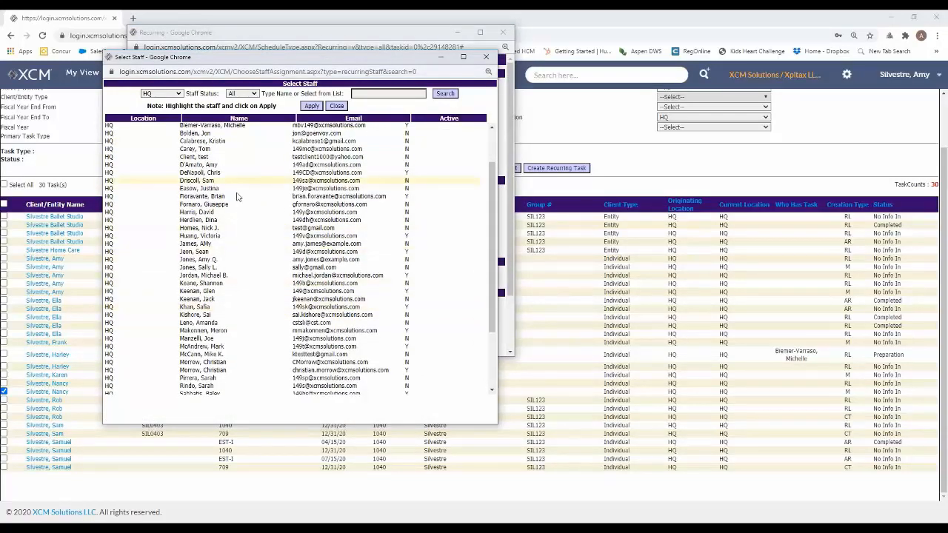
pyautogui.scroll(-3, 231, 337)
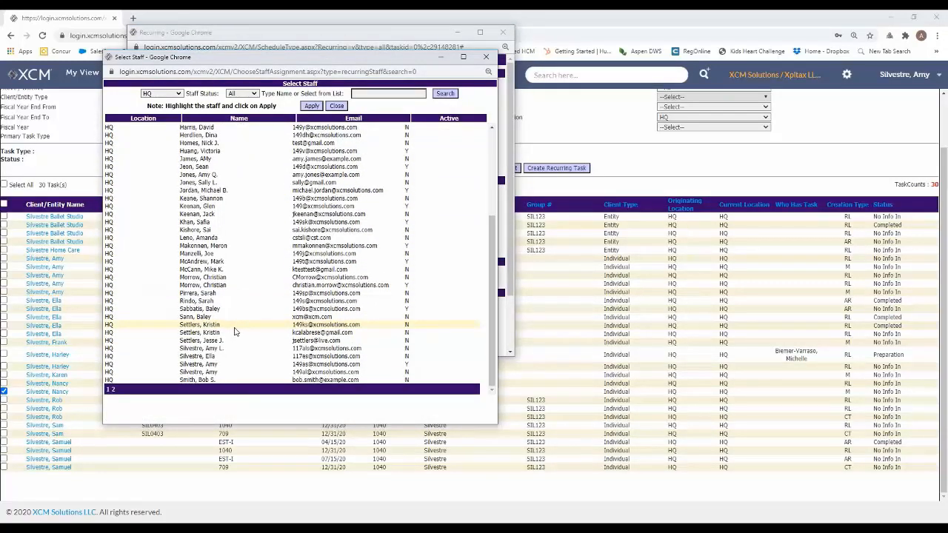
pyautogui.click(216, 364)
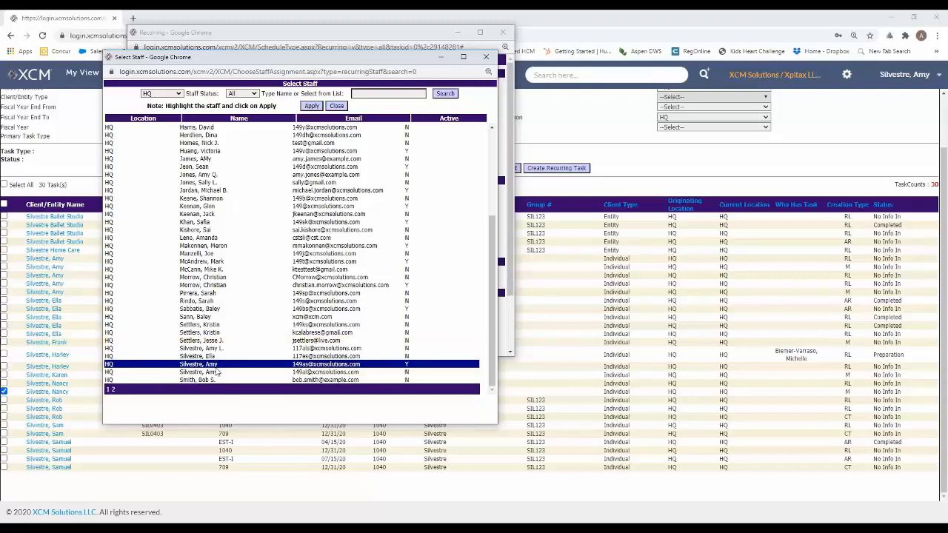
pyautogui.click(310, 106)
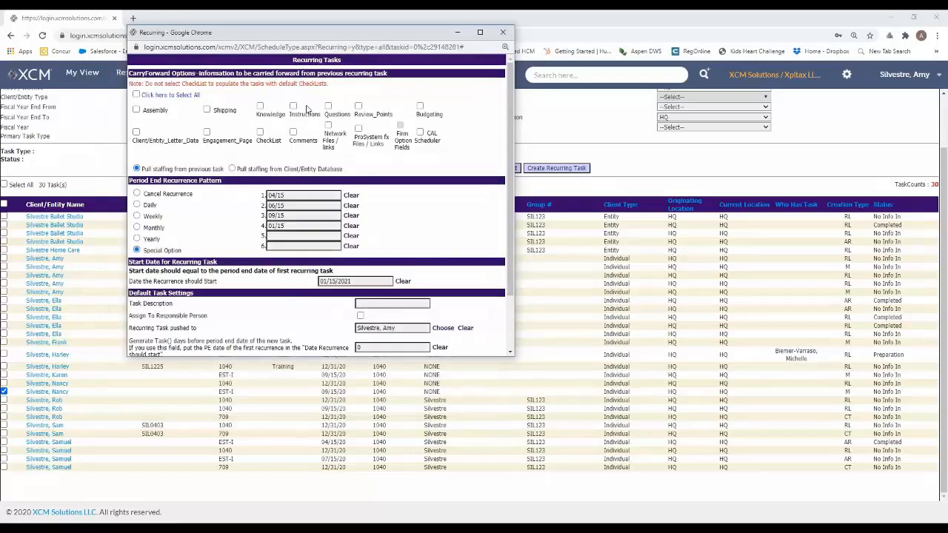
# Set the recurring task to generate 15 days before the period end date of the new task
pyautogui.scroll(-3, 467, 284)
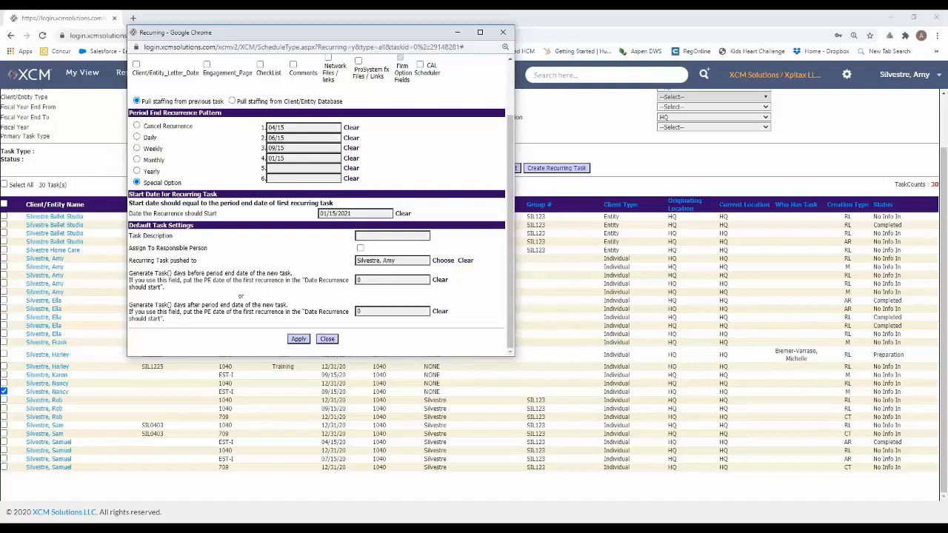
pyautogui.doubleClick(358, 279)
pyautogui.write('15')
pyautogui.click(373, 296)
# Review the recurrence settings, apply them to schedule the recurrence, and deselect the estimates task in the list
pyautogui.scroll(2, 332, 294)
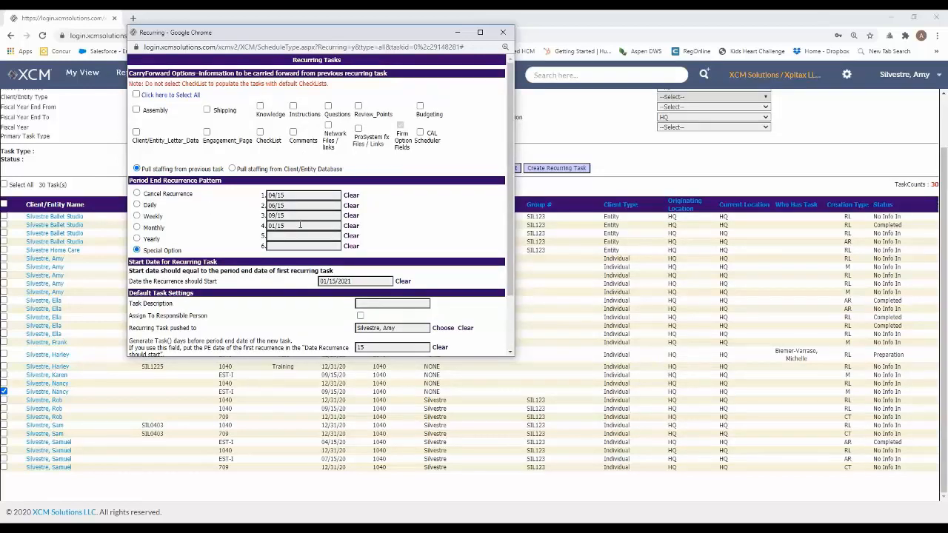
pyautogui.scroll(-2, 313, 191)
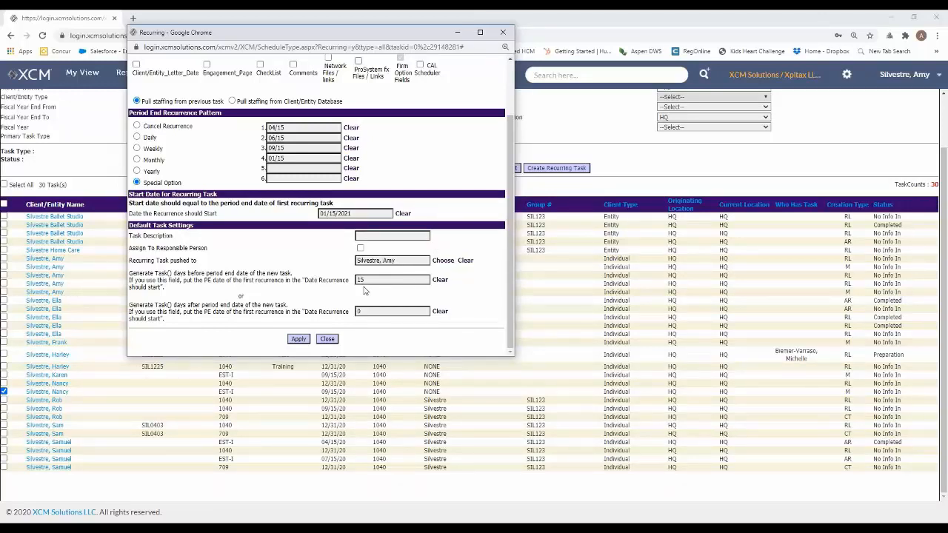
pyautogui.click(298, 339)
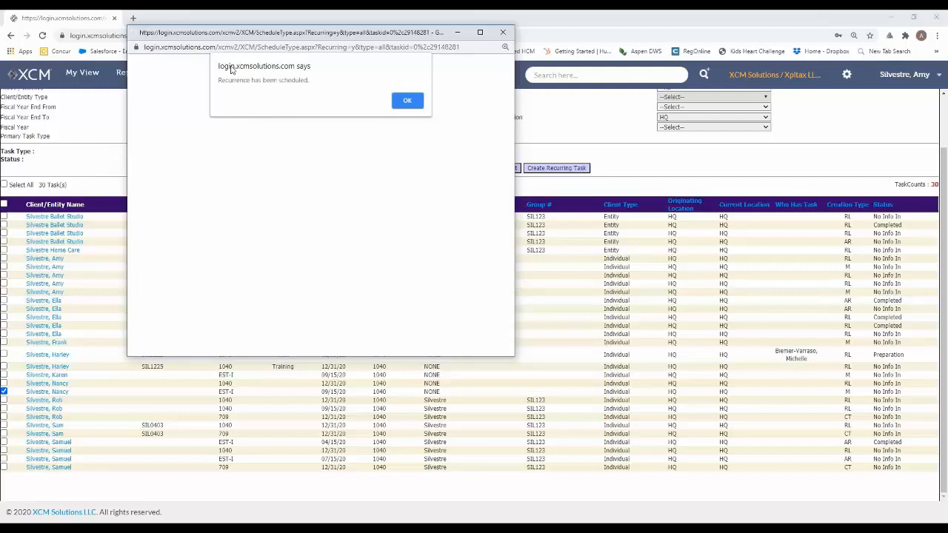
pyautogui.click(407, 101)
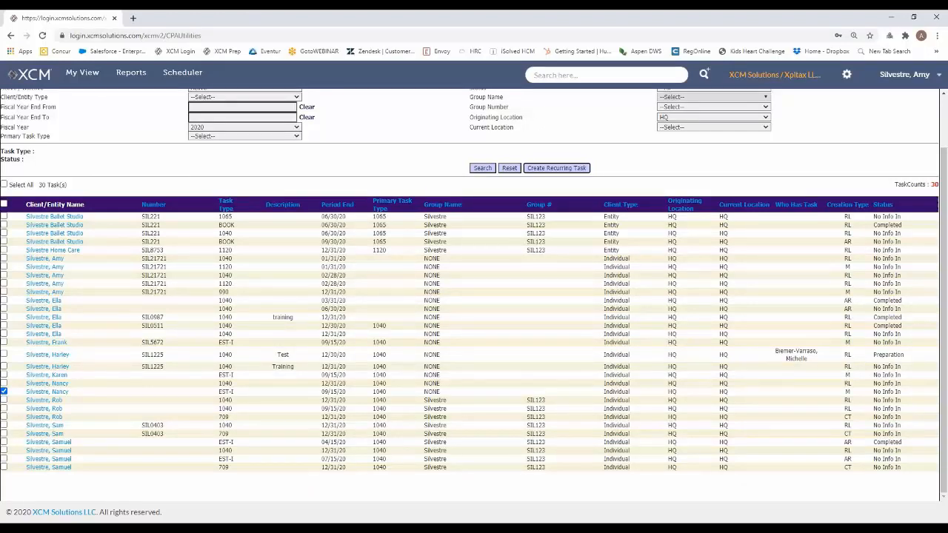
pyautogui.click(4, 392)
# Switch the action to Edit Recurring Task and search for the existing recurring tasks with the same criteria
pyautogui.scroll(1, 303, 268)
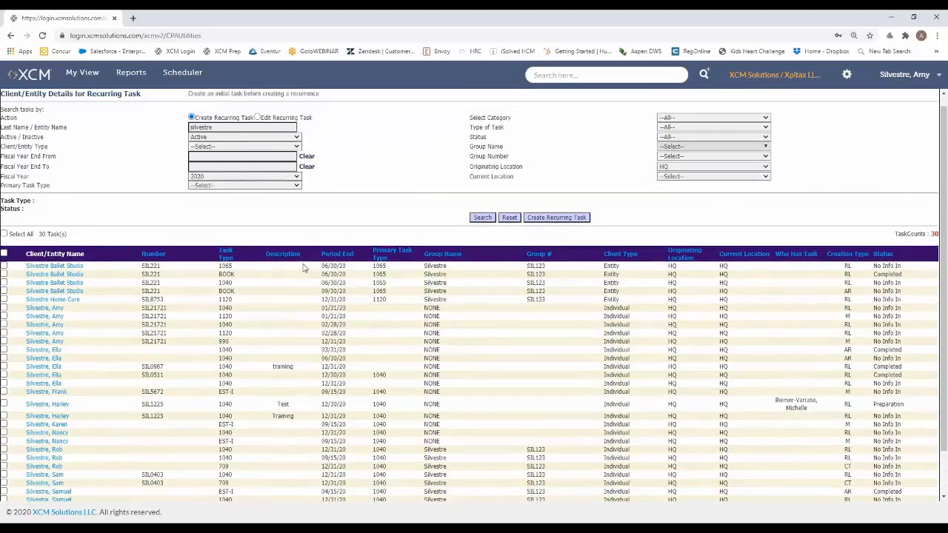
pyautogui.scroll(1, 303, 268)
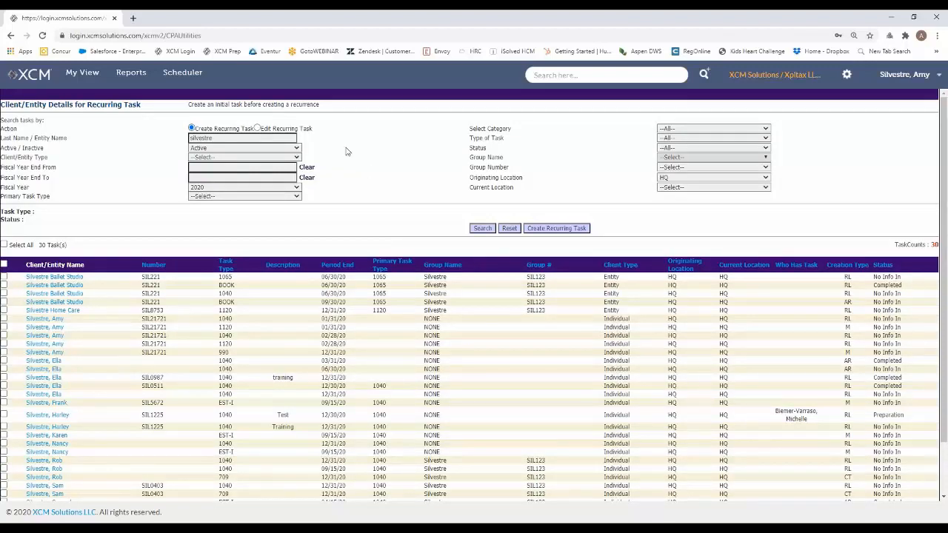
pyautogui.click(258, 128)
pyautogui.click(479, 228)
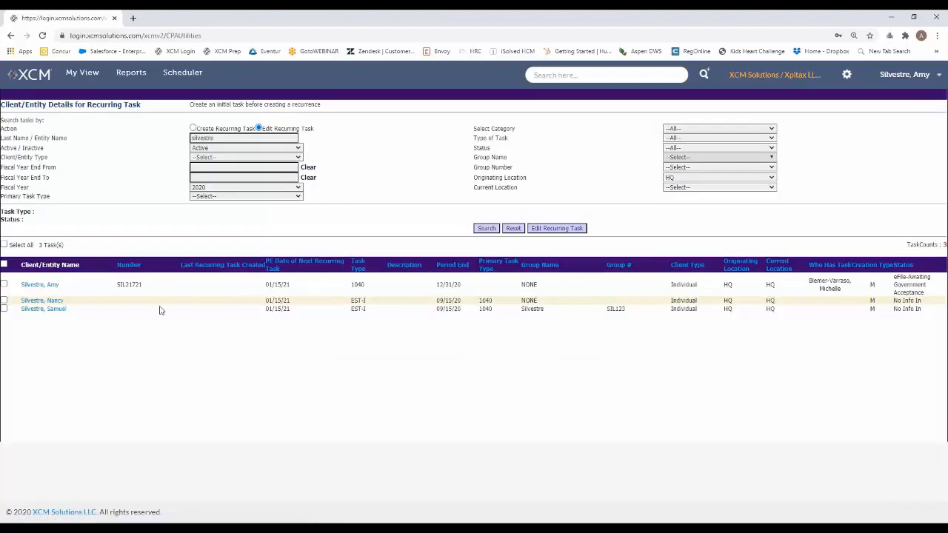
# Open the recurrence of the ungrouped EST-I task with period end 09/15/20 for editing
pyautogui.click(33, 302)
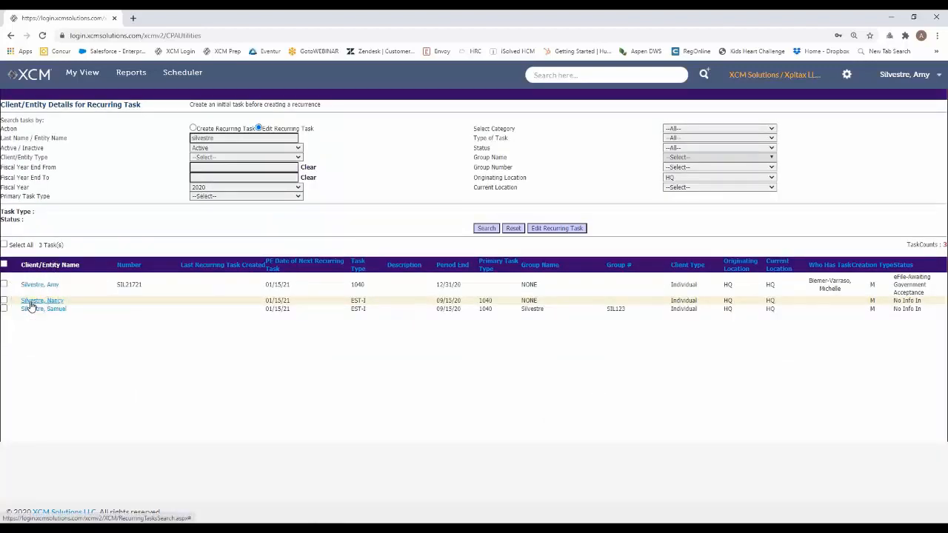
pyautogui.click(62, 301)
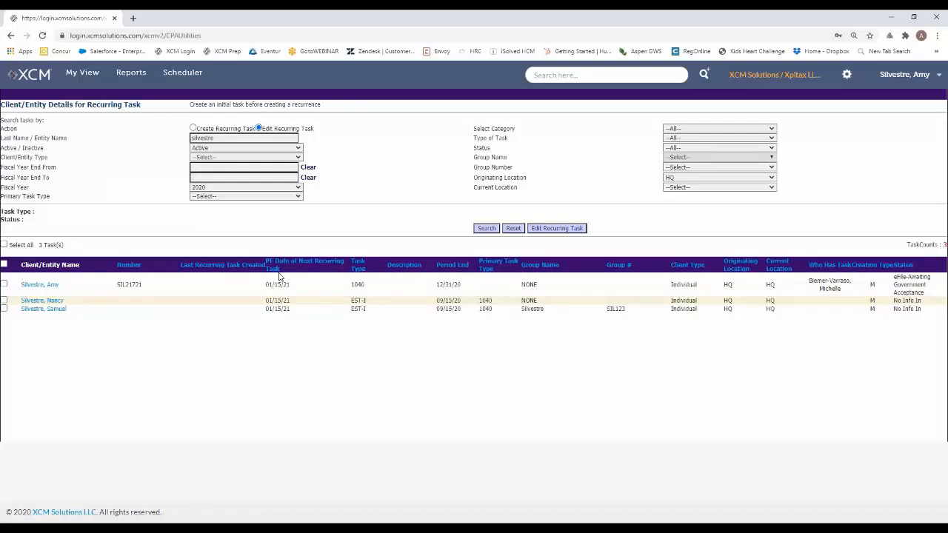
pyautogui.click(4, 300)
pyautogui.click(545, 234)
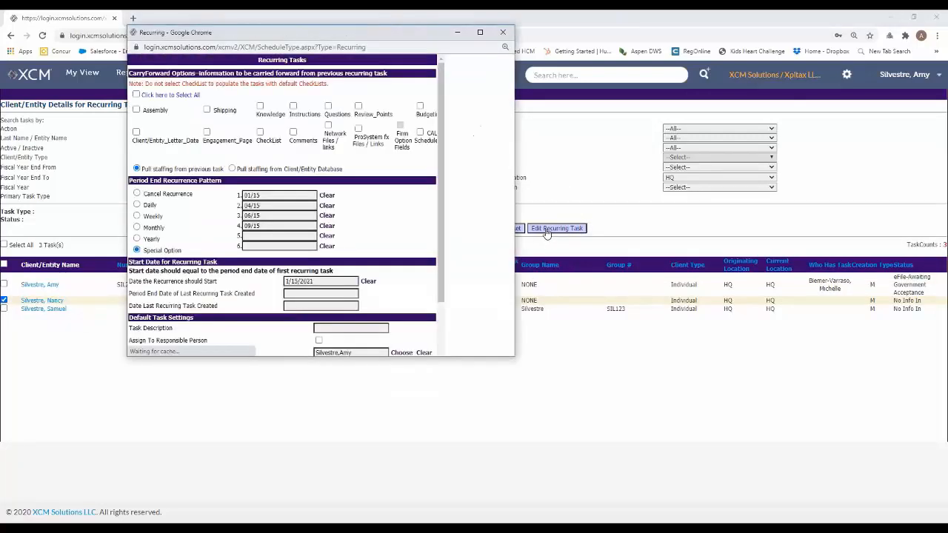
pyautogui.scroll(-3, 463, 214)
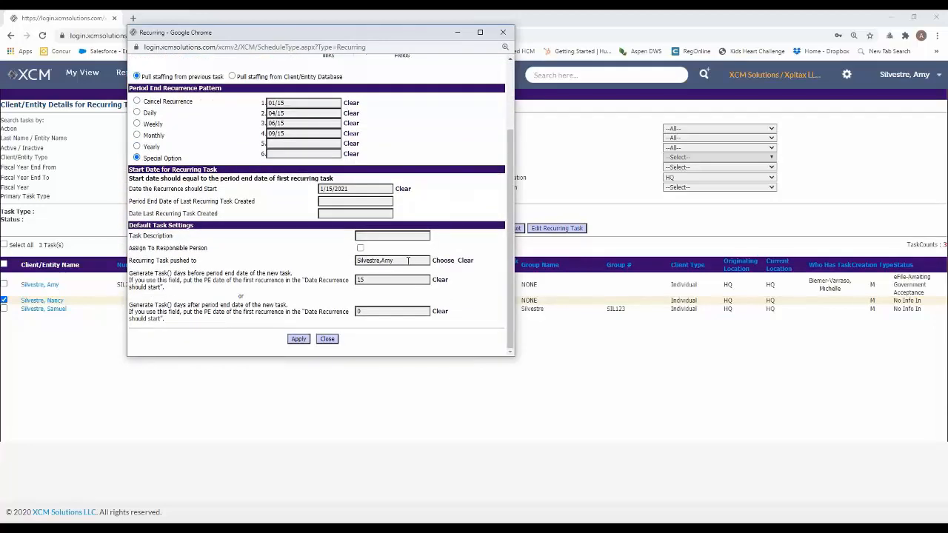
# Choose a different active staff member from the HQ list as the person the recurring task is pushed to
pyautogui.click(441, 262)
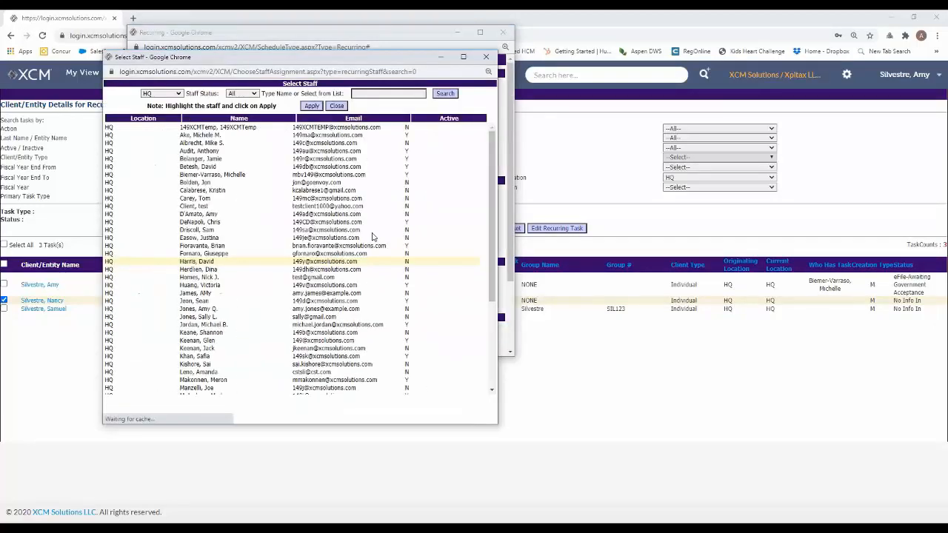
pyautogui.click(215, 176)
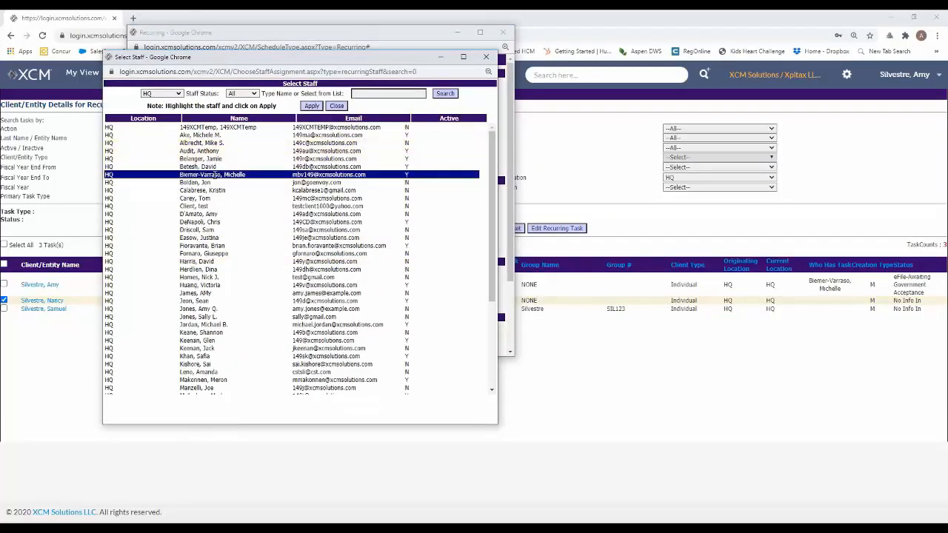
pyautogui.click(310, 106)
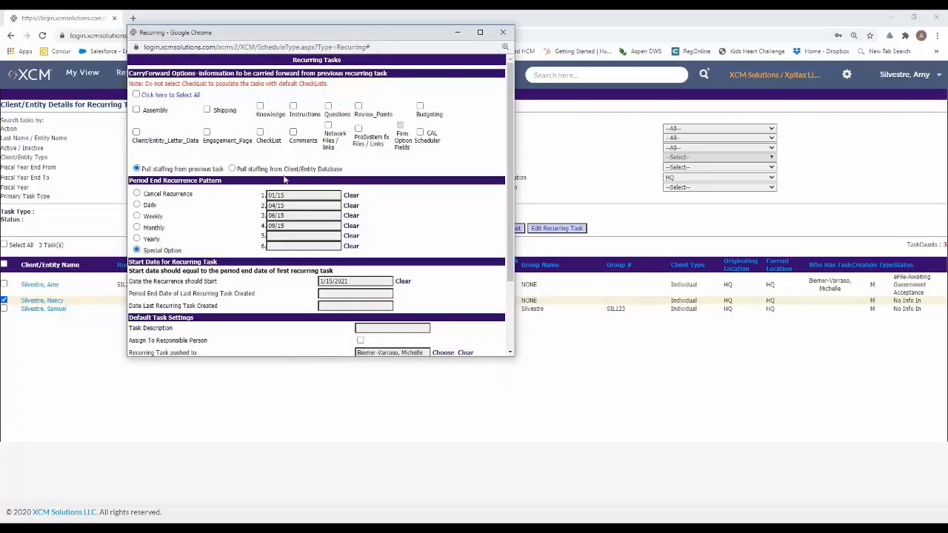
# Apply the edited recurrence and deselect the task in the recurring task list
pyautogui.scroll(-3, 492, 256)
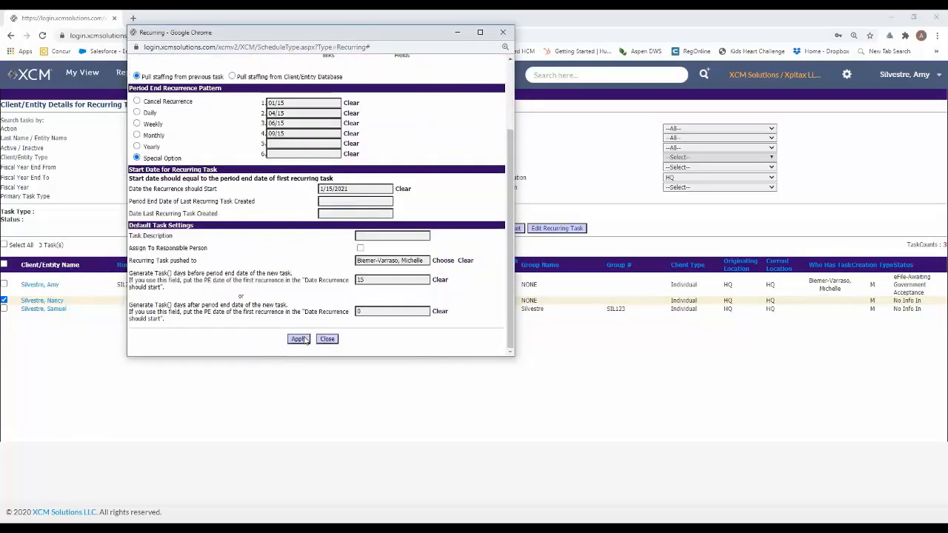
pyautogui.click(299, 340)
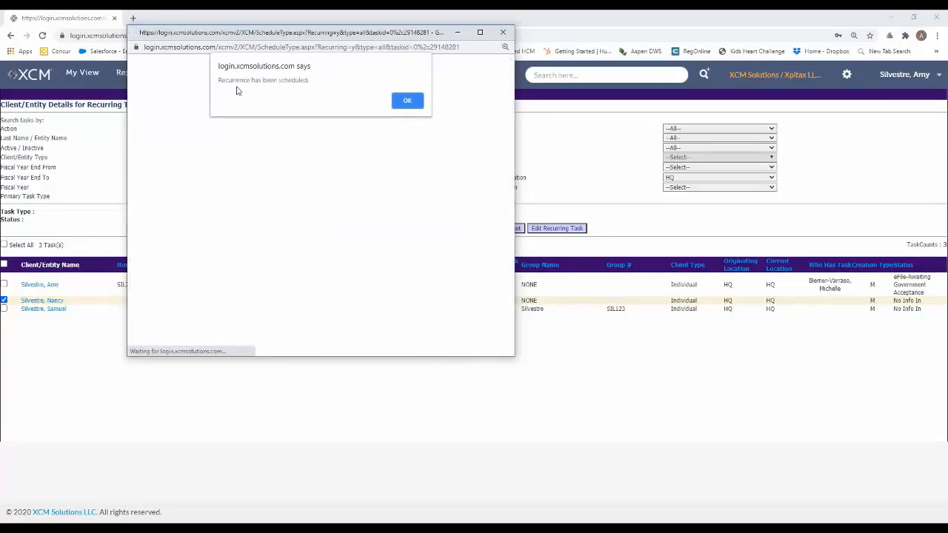
pyautogui.click(401, 101)
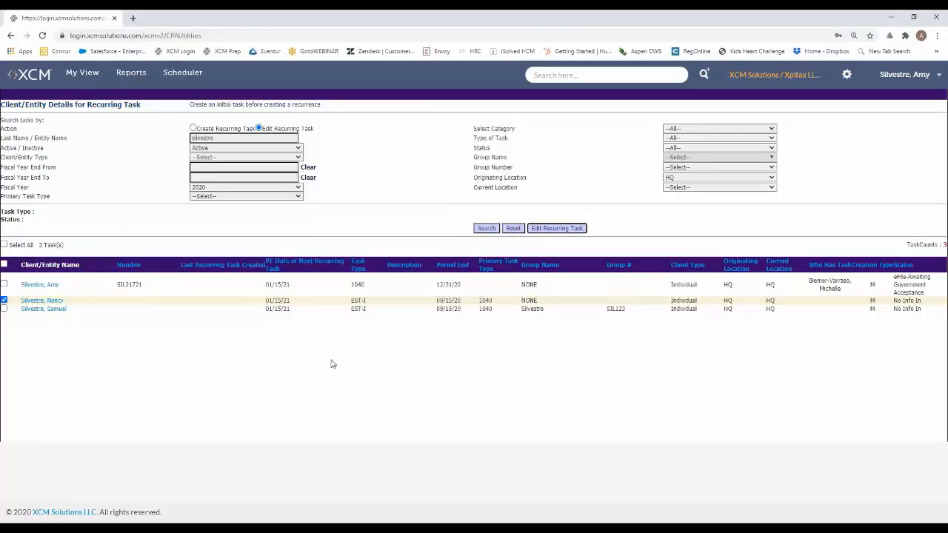
pyautogui.click(3, 300)
# Run the administrator Recurring Tasks report for all clients and entities, and bring its window fully into view
pyautogui.click(124, 76)
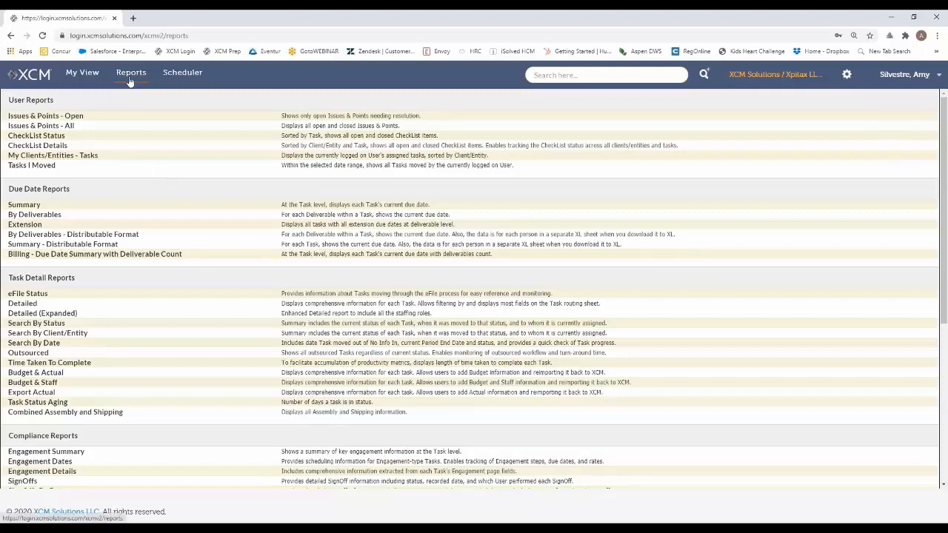
pyautogui.scroll(-5, 86, 322)
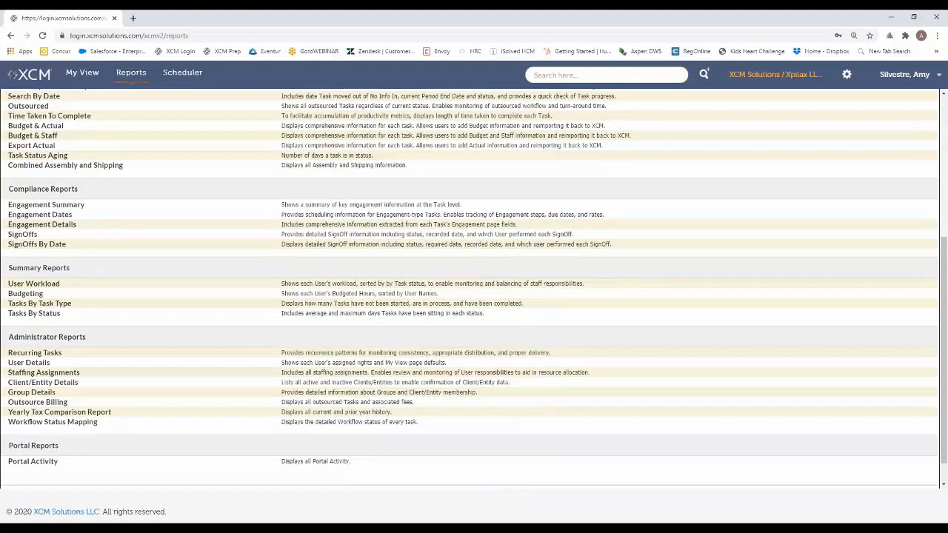
pyautogui.click(28, 356)
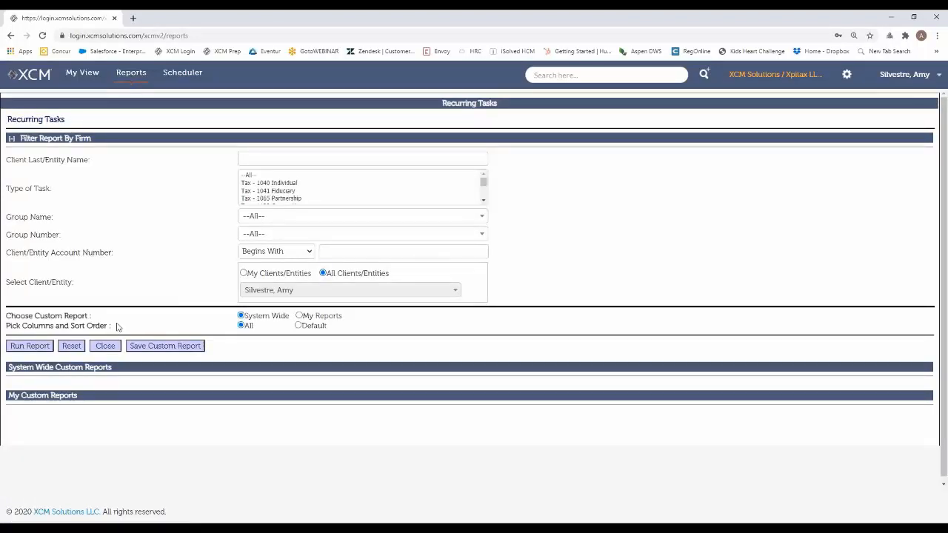
pyautogui.click(37, 346)
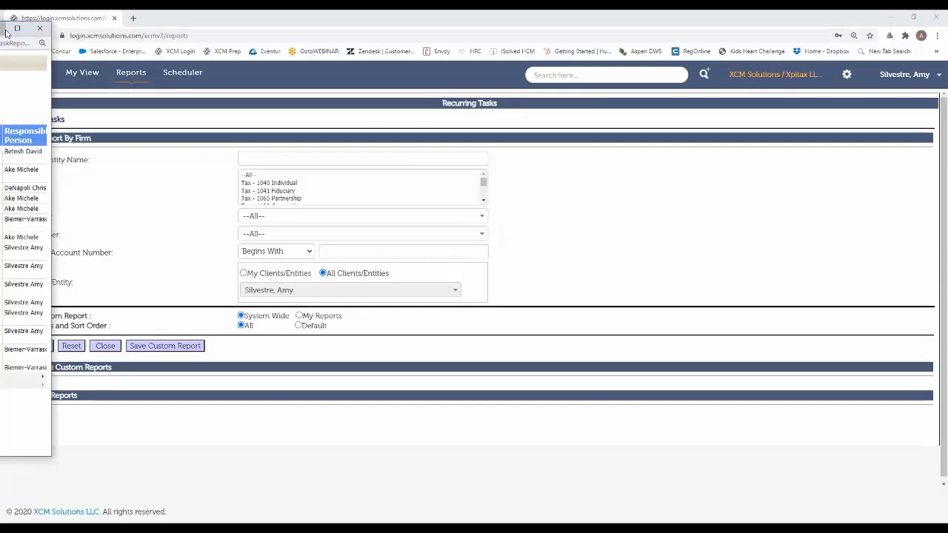
pyautogui.moveTo(41, 104); pyautogui.dragTo(133, 119)
pyautogui.moveTo(3, 28); pyautogui.dragTo(715, 39)
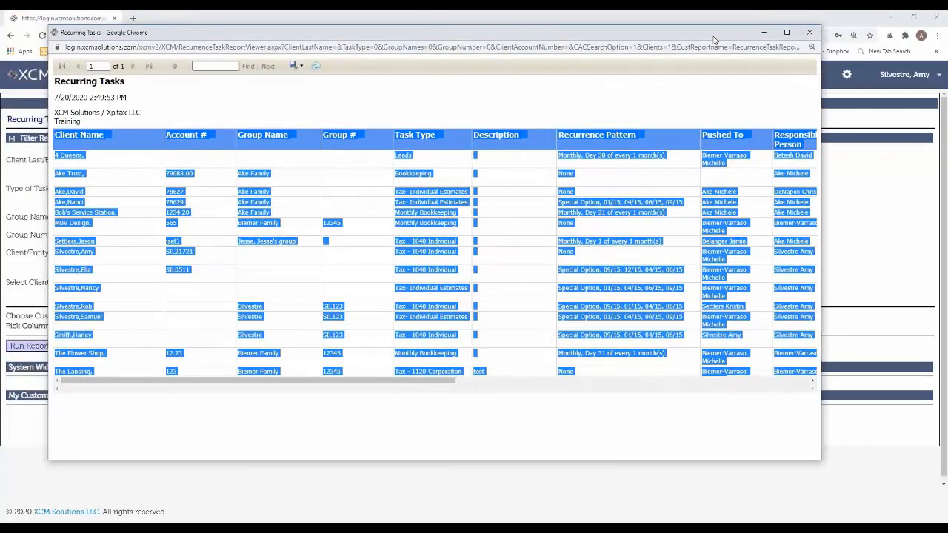
pyautogui.click(642, 92)
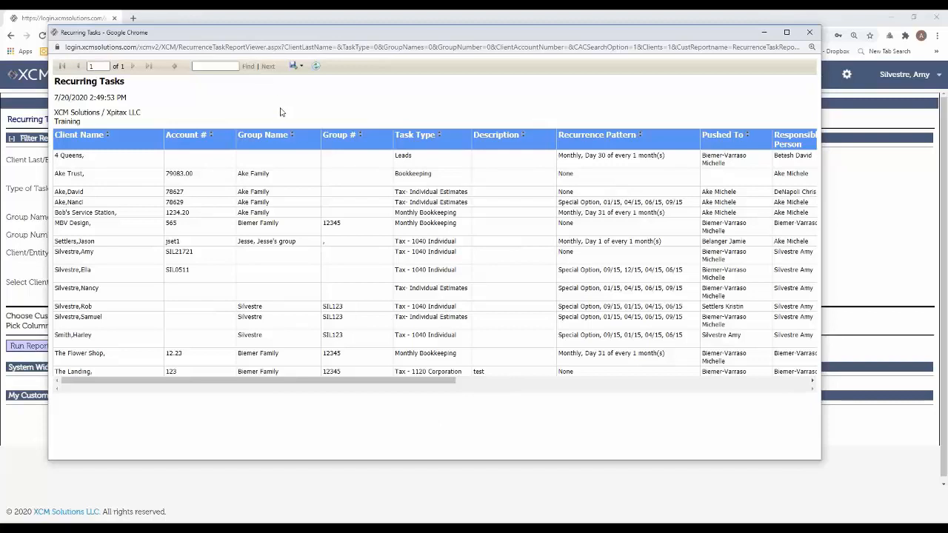
# Examine the report's export formats and its recurrence pattern, pushed-to and staffing columns for each client
pyautogui.click(297, 67)
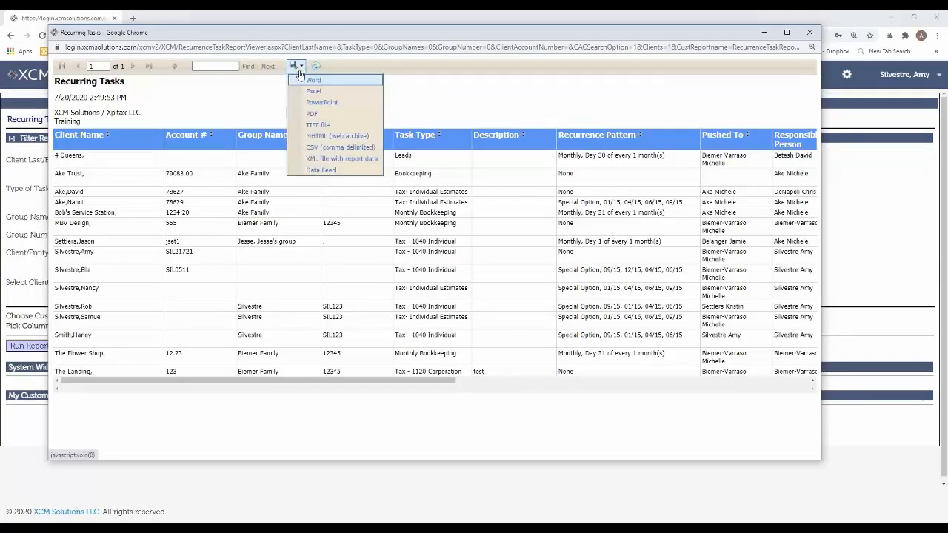
pyautogui.click(234, 109)
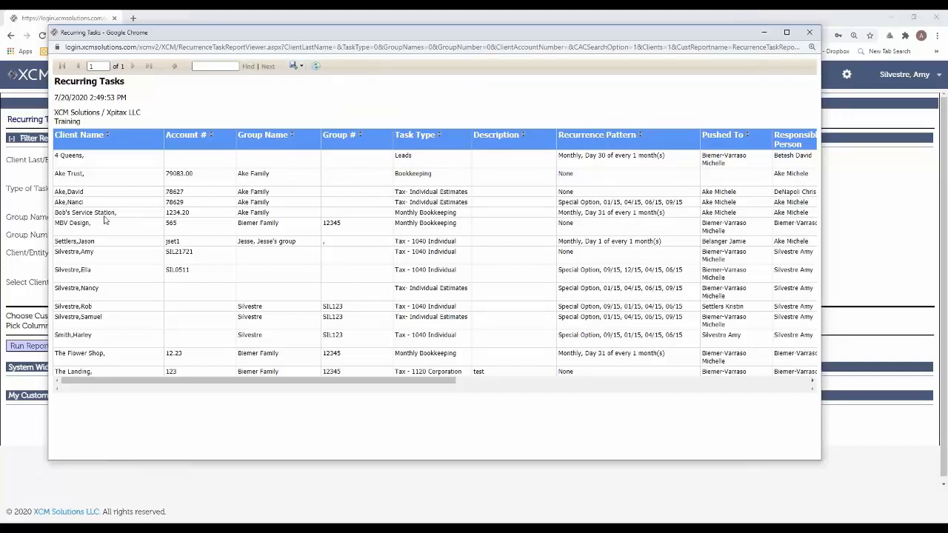
pyautogui.click(112, 148)
pyautogui.moveTo(433, 380); pyautogui.dragTo(630, 381)
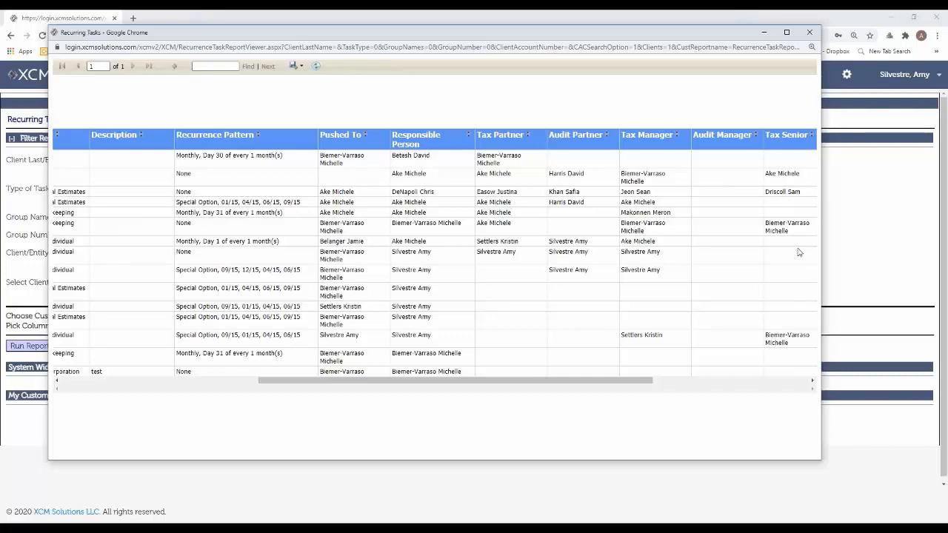
pyautogui.moveTo(573, 382); pyautogui.dragTo(492, 387)
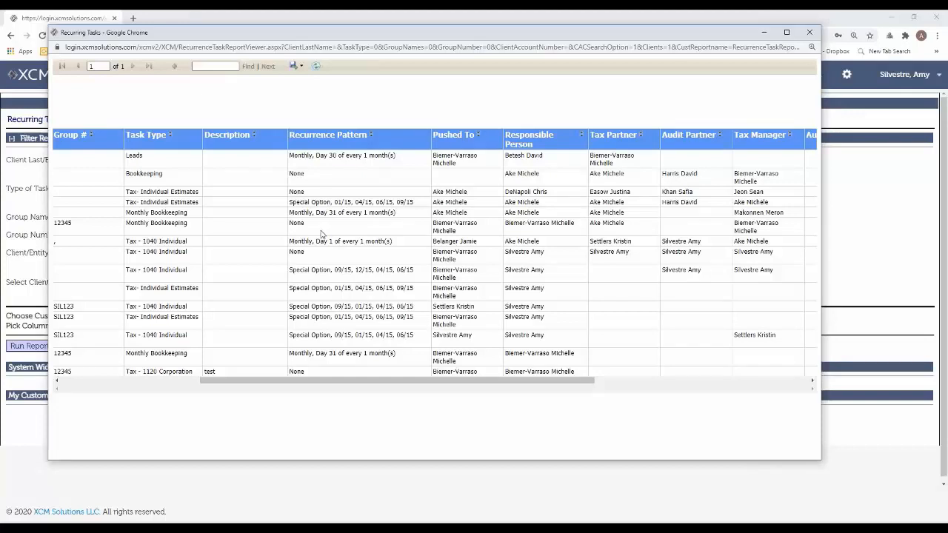
pyautogui.scroll(-1, 335, 182)
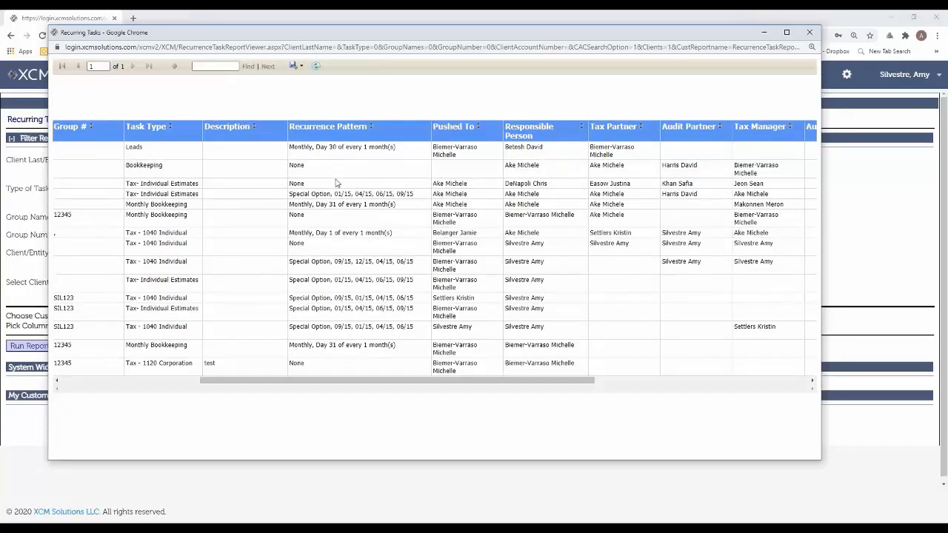
pyautogui.scroll(1, 337, 185)
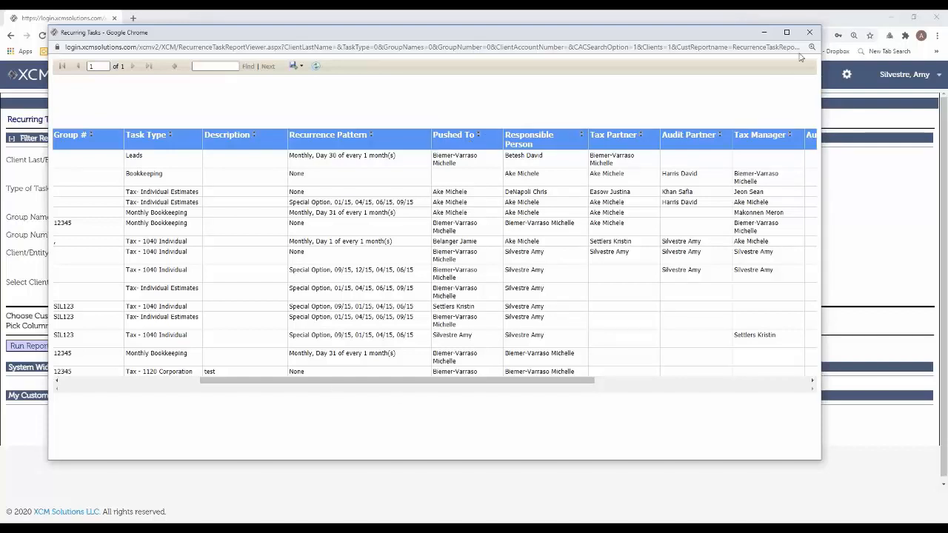
# Close the recurring tasks report and return to the My View task list
pyautogui.click(808, 34)
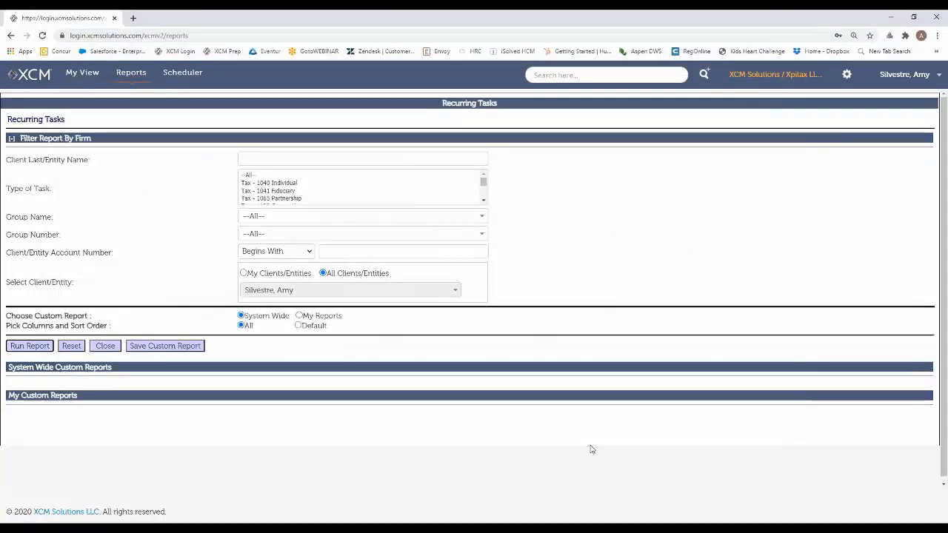
pyautogui.click(68, 77)
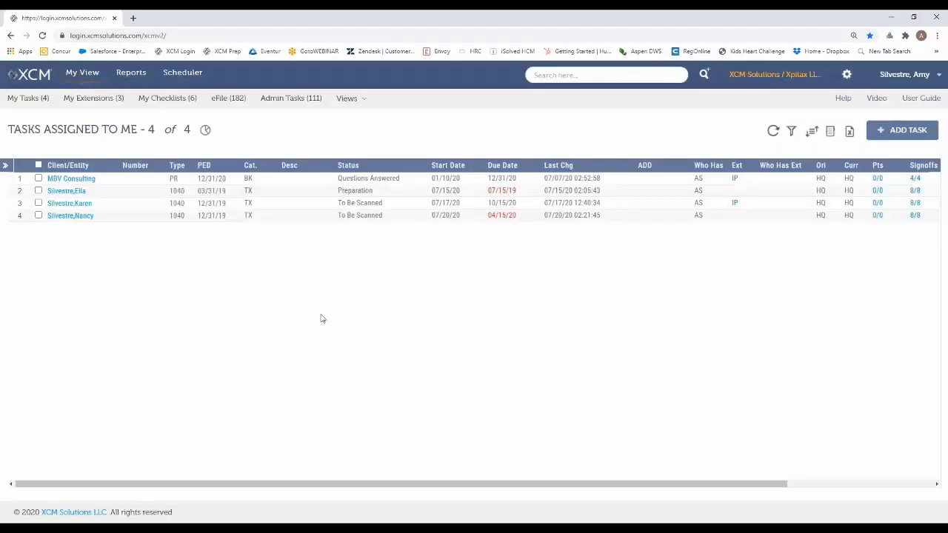
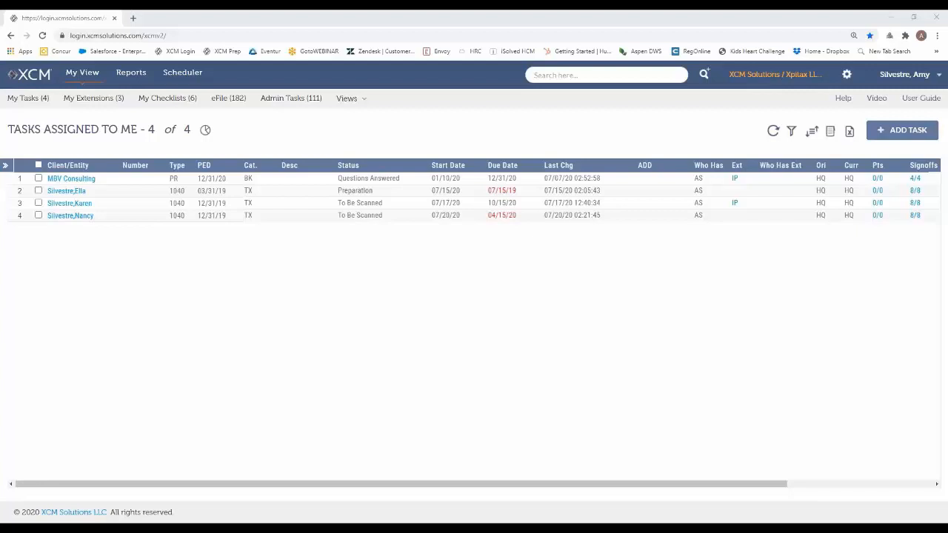
# Search the Manage Recurring Tasks utility by the client's last name, with the action set to Edit Recurring Task
pyautogui.click(846, 74)
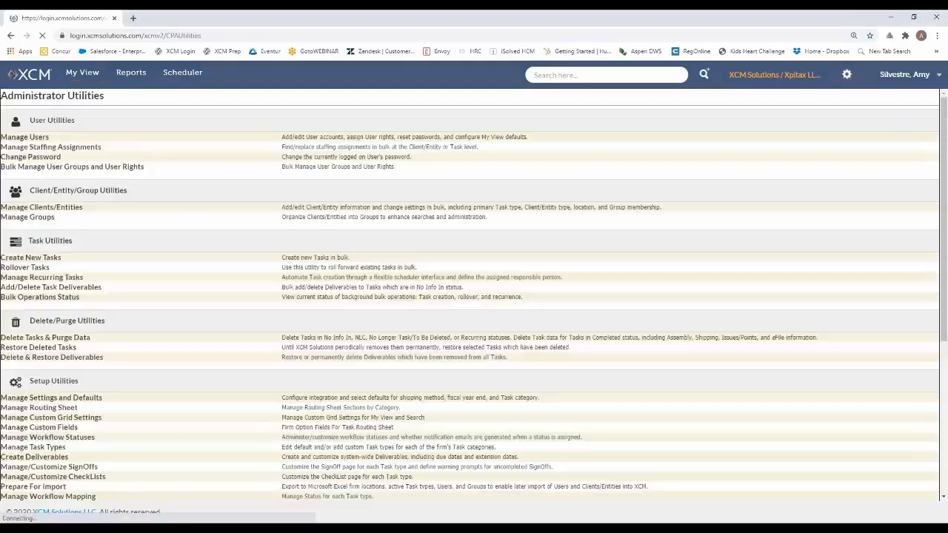
pyautogui.click(24, 280)
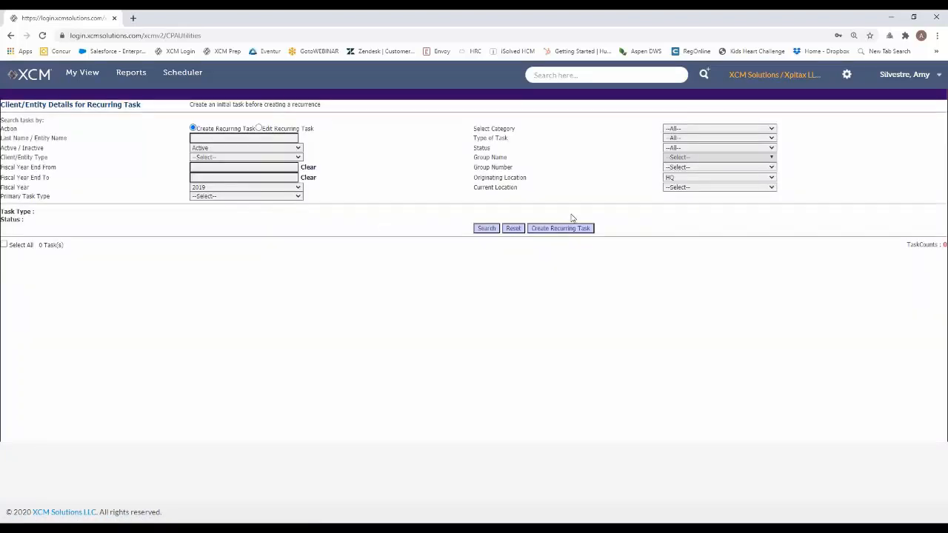
pyautogui.click(272, 129)
pyautogui.click(218, 138)
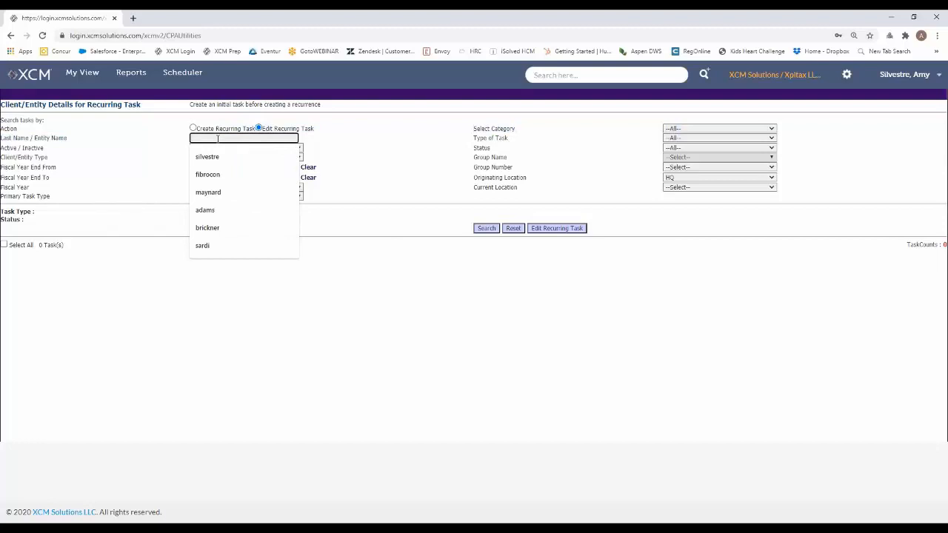
pyautogui.write('silvestre')
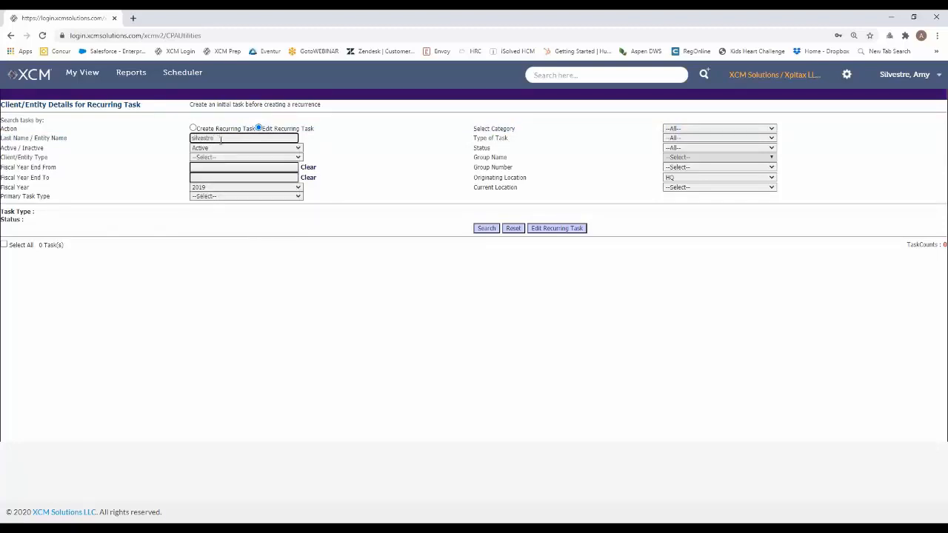
pyautogui.moveTo(220, 141); pyautogui.dragTo(187, 144)
pyautogui.click(484, 228)
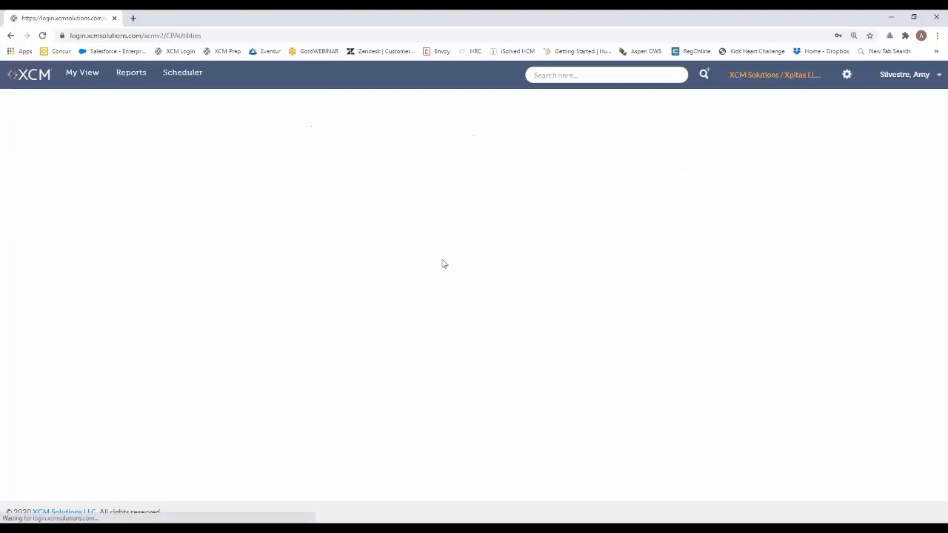
# Examine the Daily, Weekly, Monthly (including week-of-month choices) and Yearly pattern options in the listed task's recurrence settings, and minimize that window
pyautogui.click(5, 277)
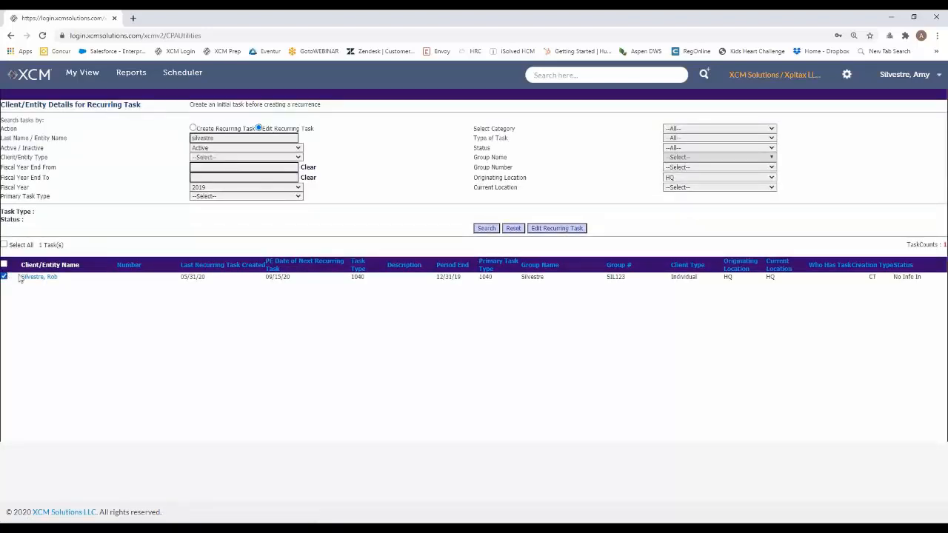
pyautogui.click(555, 228)
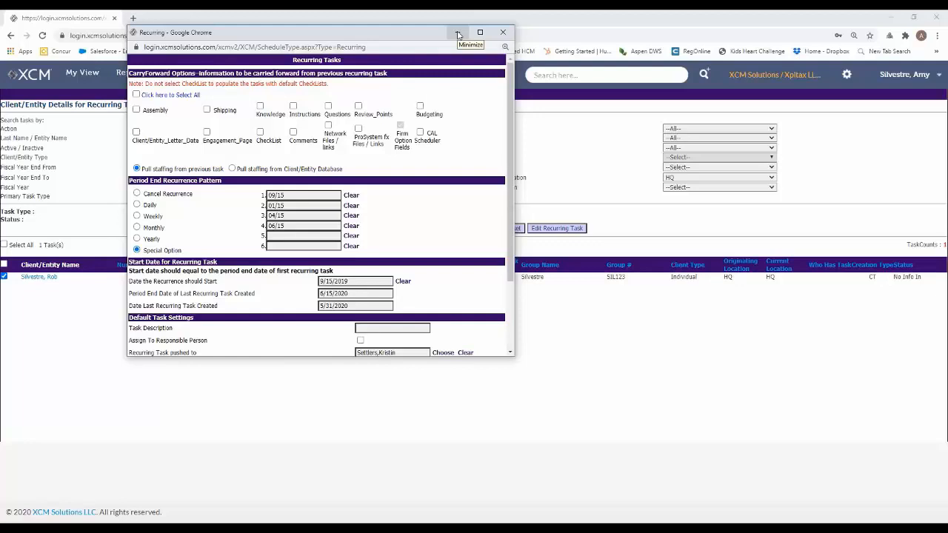
pyautogui.click(151, 207)
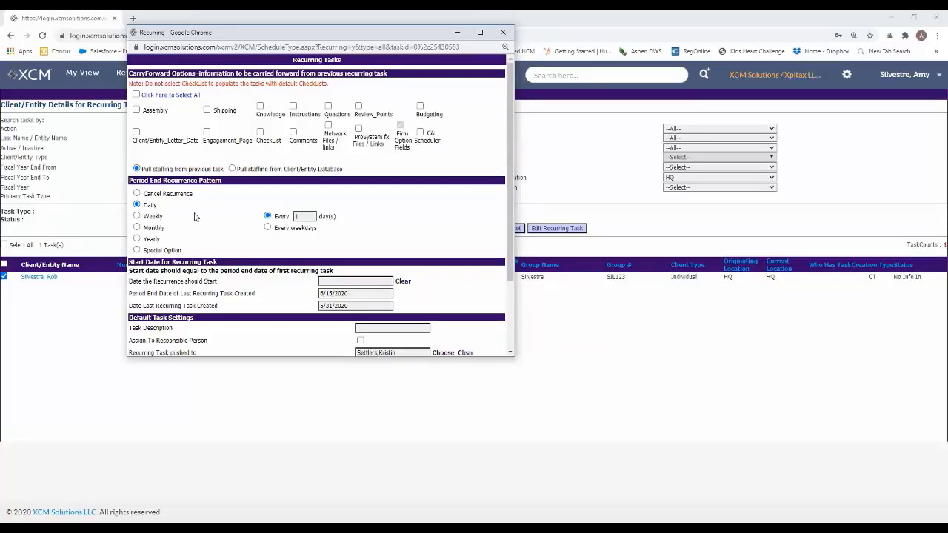
pyautogui.click(149, 218)
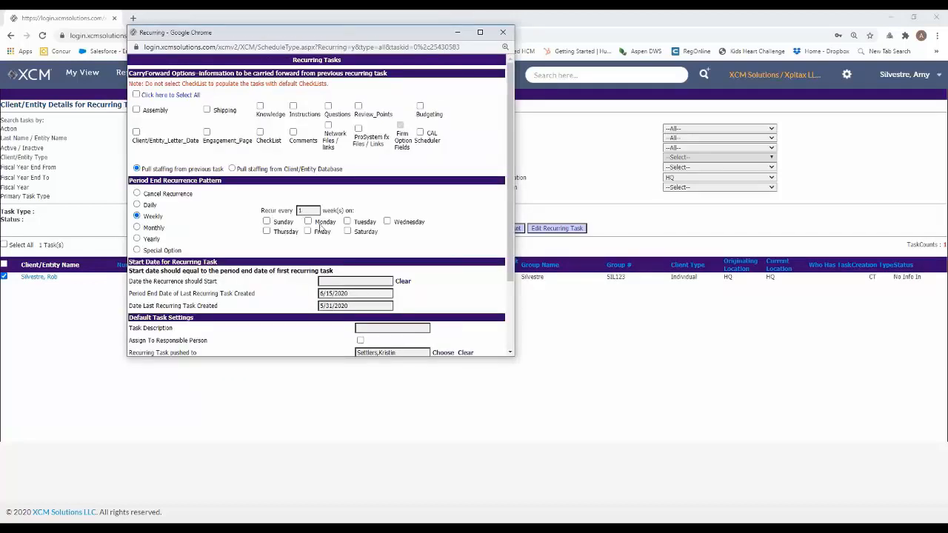
pyautogui.click(143, 228)
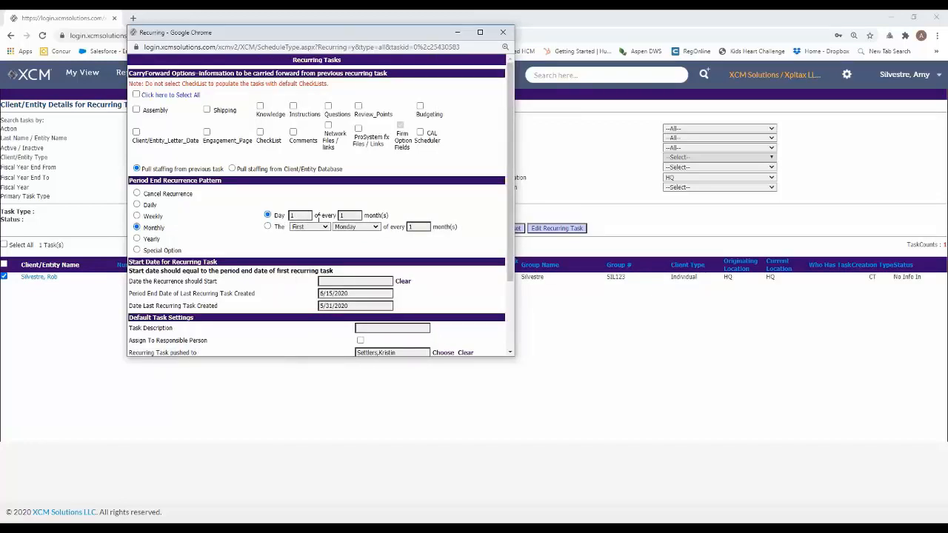
pyautogui.click(307, 228)
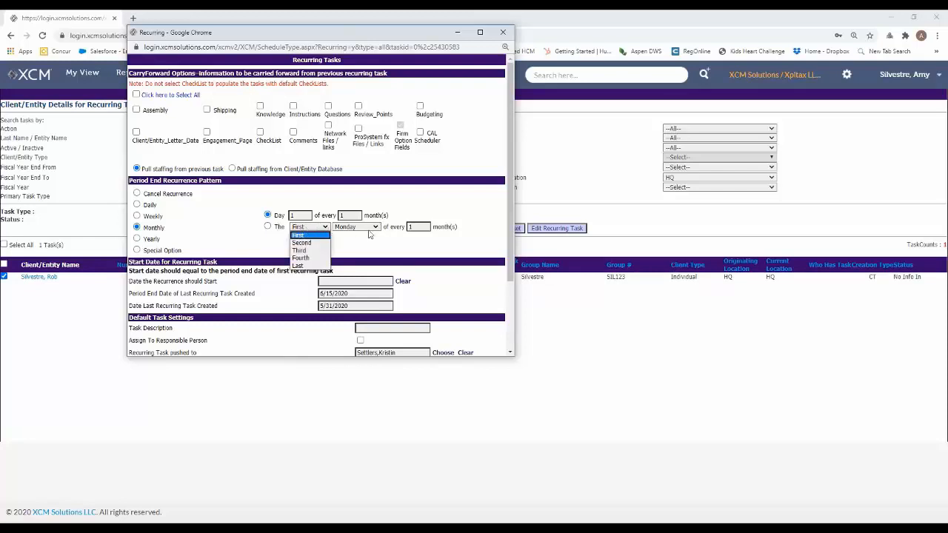
pyautogui.click(462, 247)
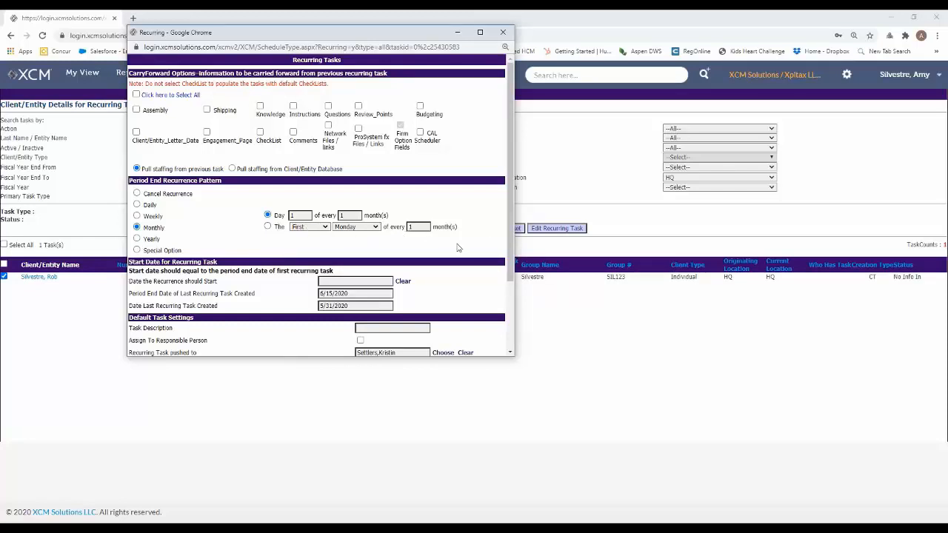
pyautogui.click(152, 240)
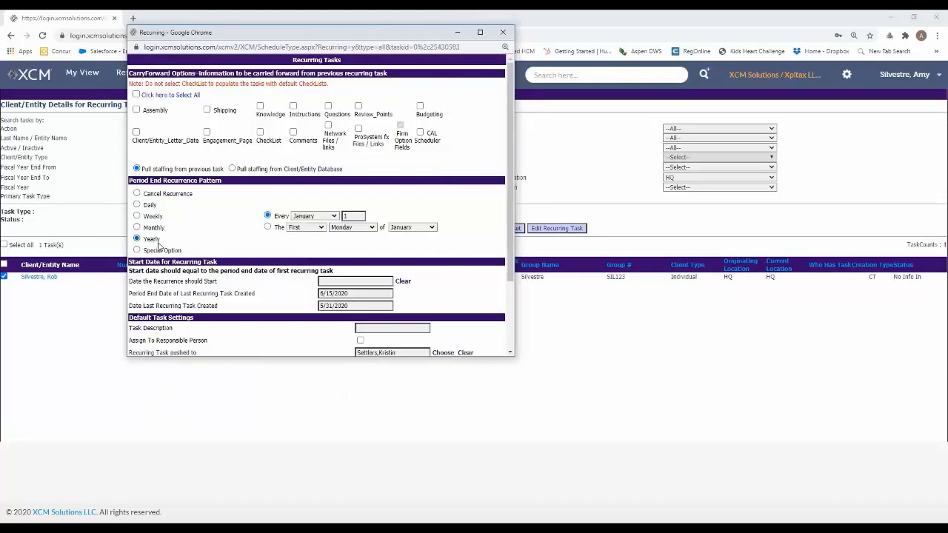
pyautogui.click(456, 32)
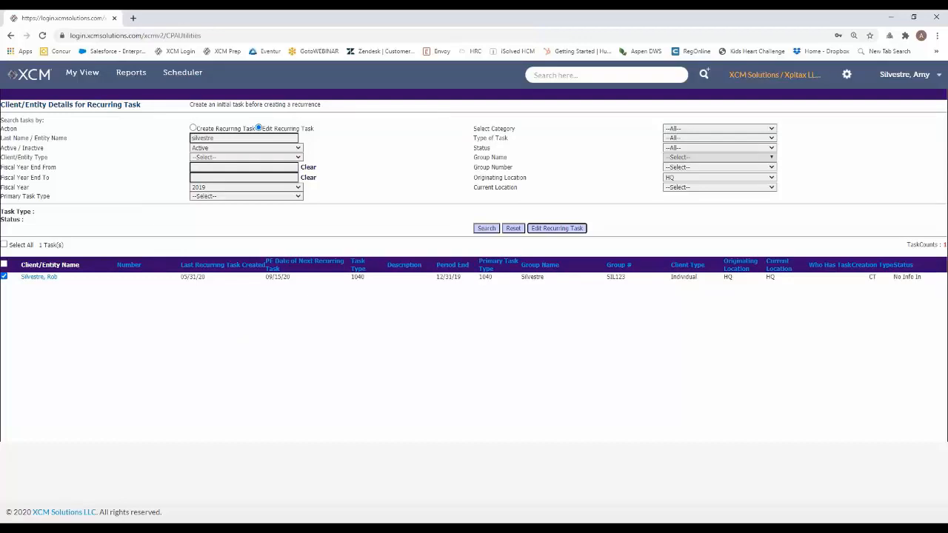